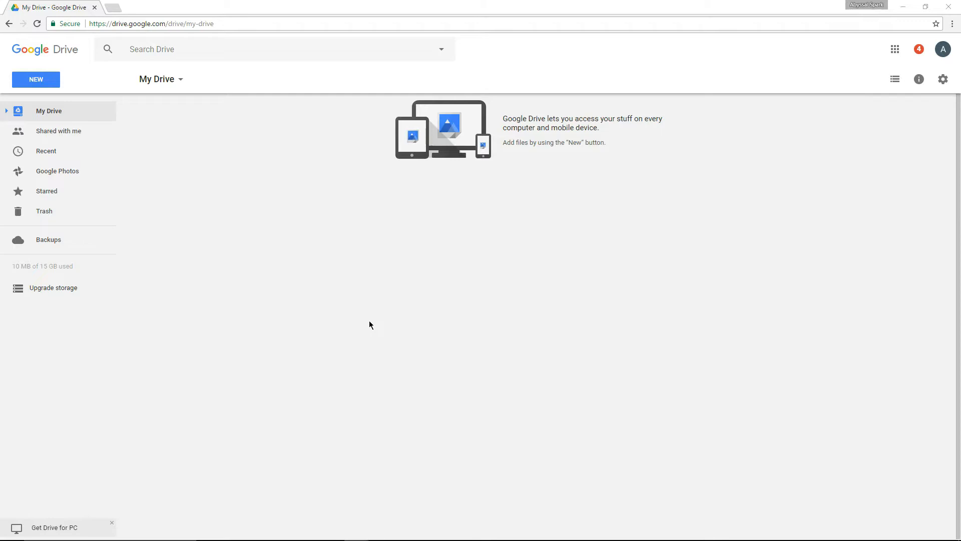
Go to drive.google.com and create a new blank Google Sheets spreadsheet.
left_click(480, 295)
left_click(127, 25)
type("drive.google")
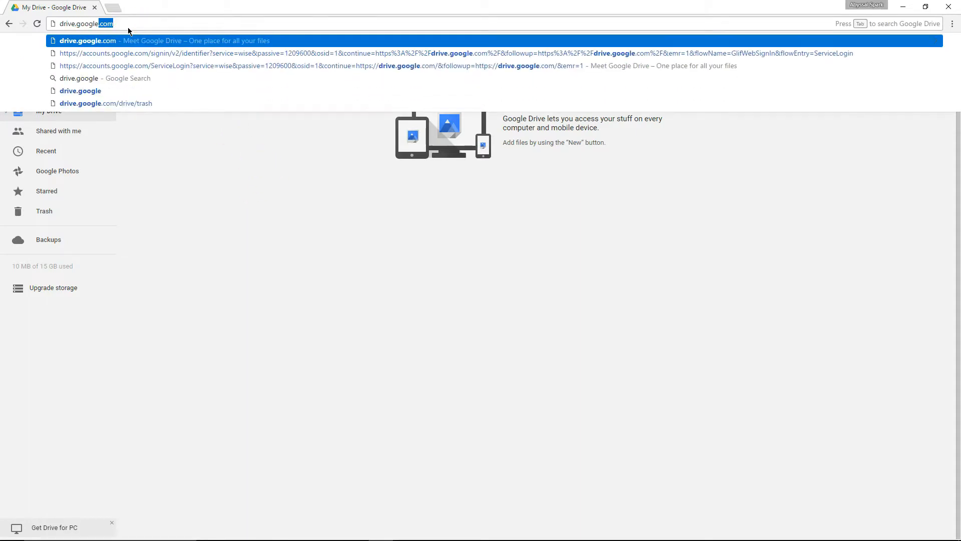
key("Return")
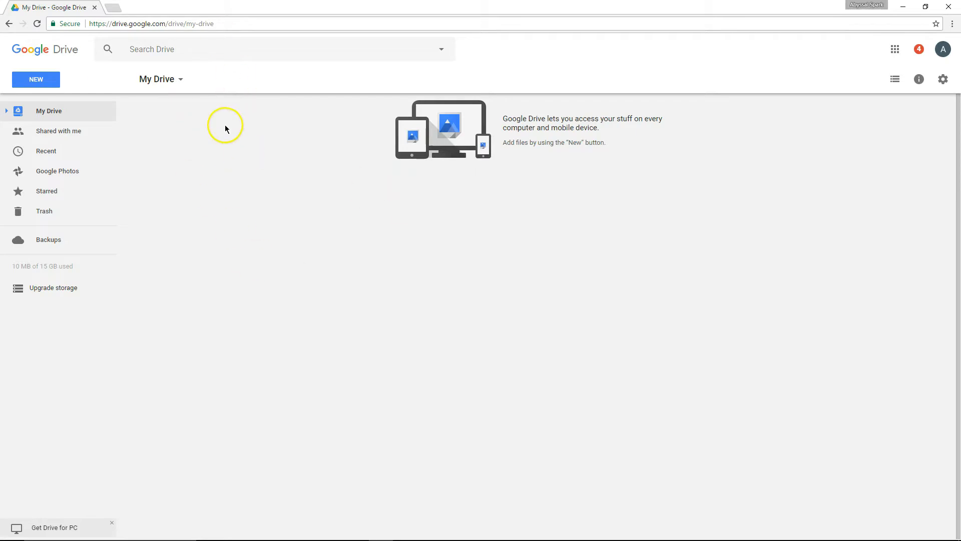
left_click(38, 81)
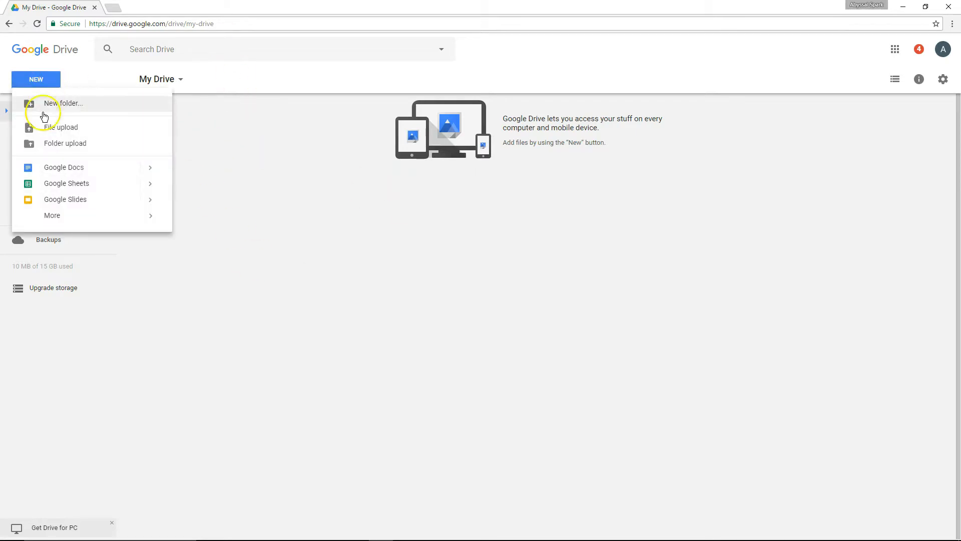
left_click(59, 183)
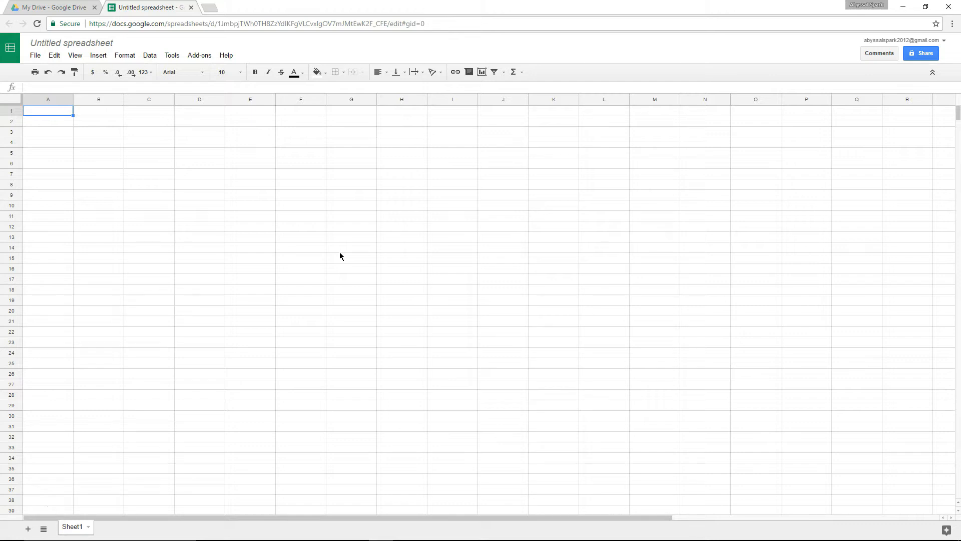
Title the spreadsheet with the couple's first names joined by "&" and followed by "2017 Budget".
left_click(97, 55)
left_click(102, 42)
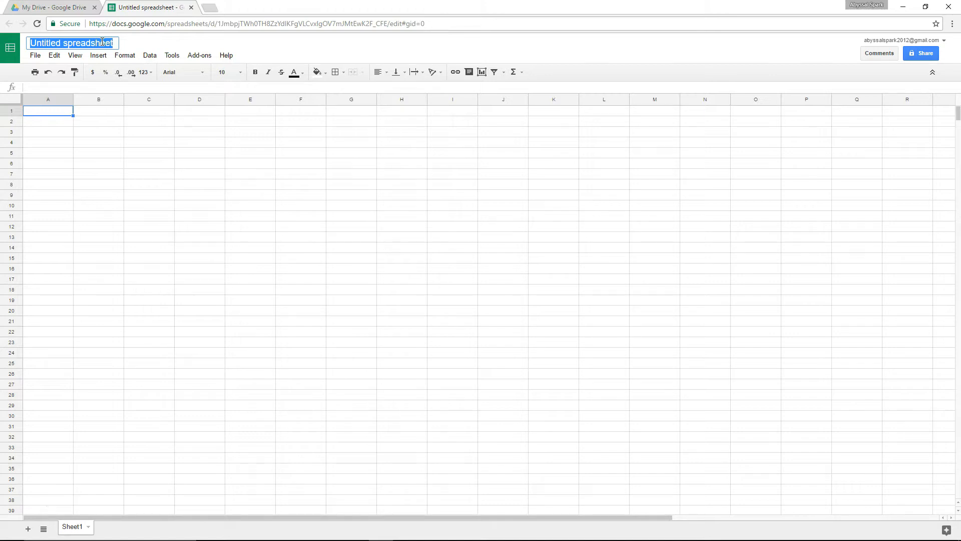
type("Gideon ^")
key("BackSpace")
key("BackSpace")
type("& Haze")
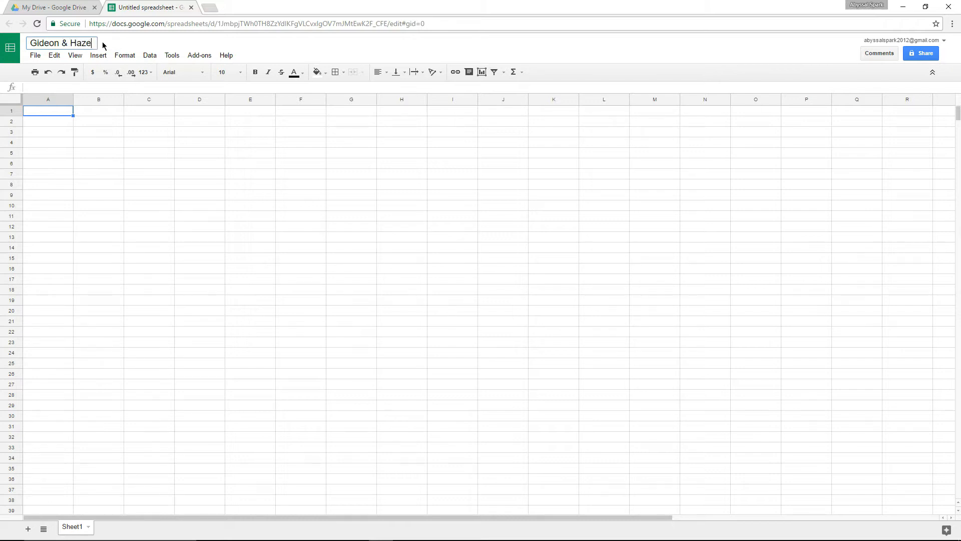
type("l 2017 Budget")
key("Return")
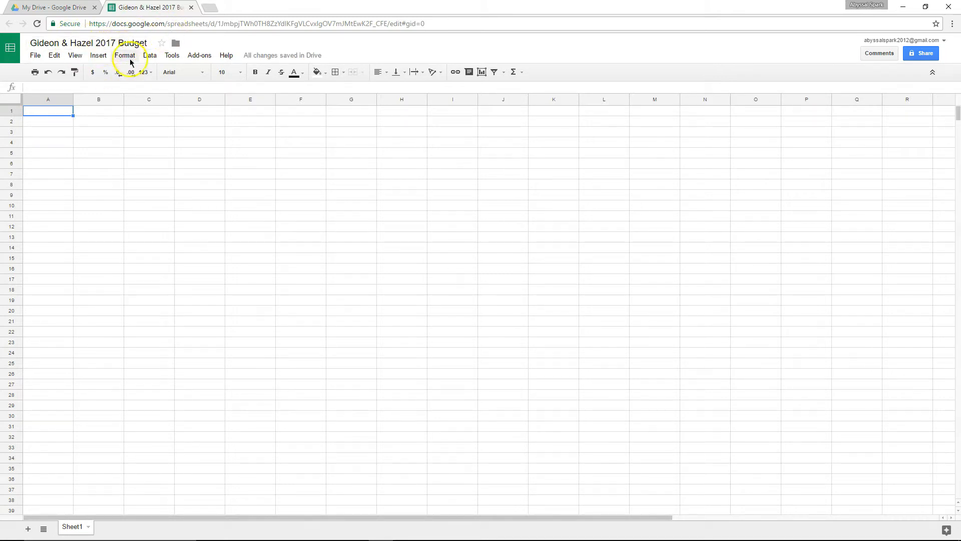
Check the budget file in My Drive, and close and reopen the spreadsheet from there.
left_click(52, 8)
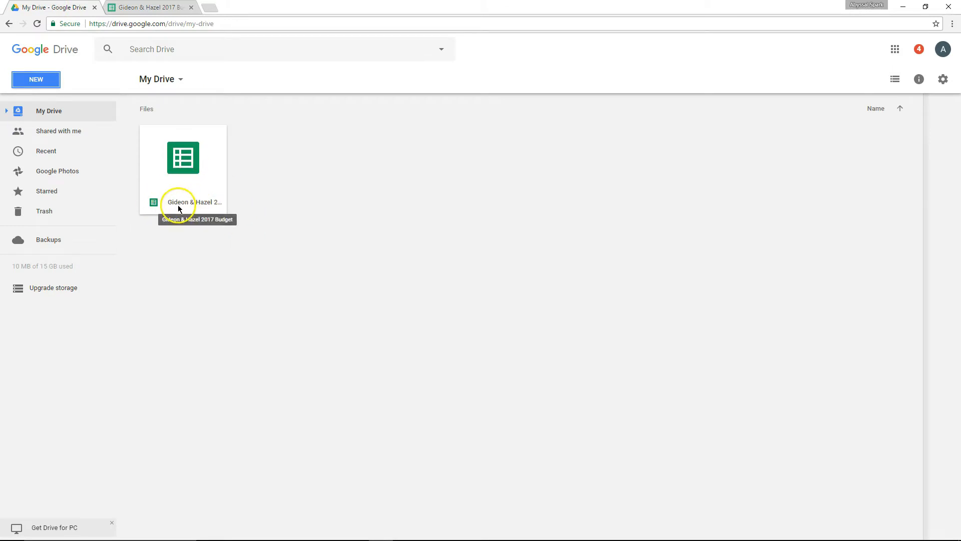
left_click(175, 7)
left_click(191, 7)
double_click(203, 173)
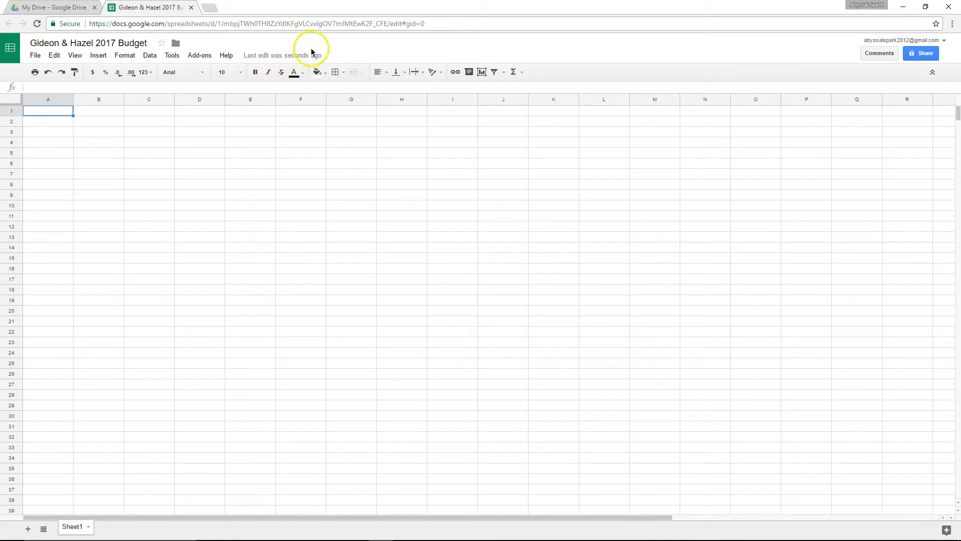
Enter the test text ";klahdf'asd" in cell D4, and close and reopen the spreadsheet to check automatic saving.
left_click(218, 145)
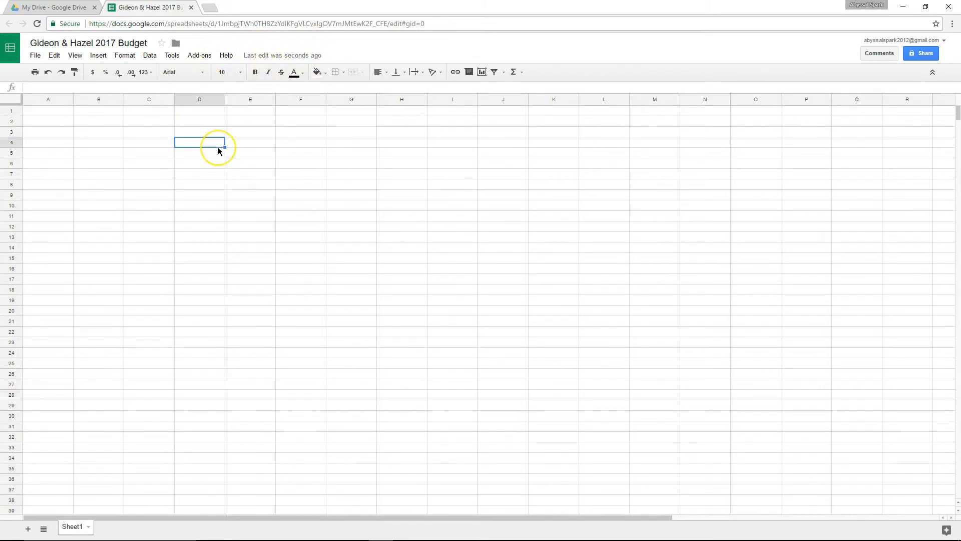
type(";klahdf'asd")
key("Return")
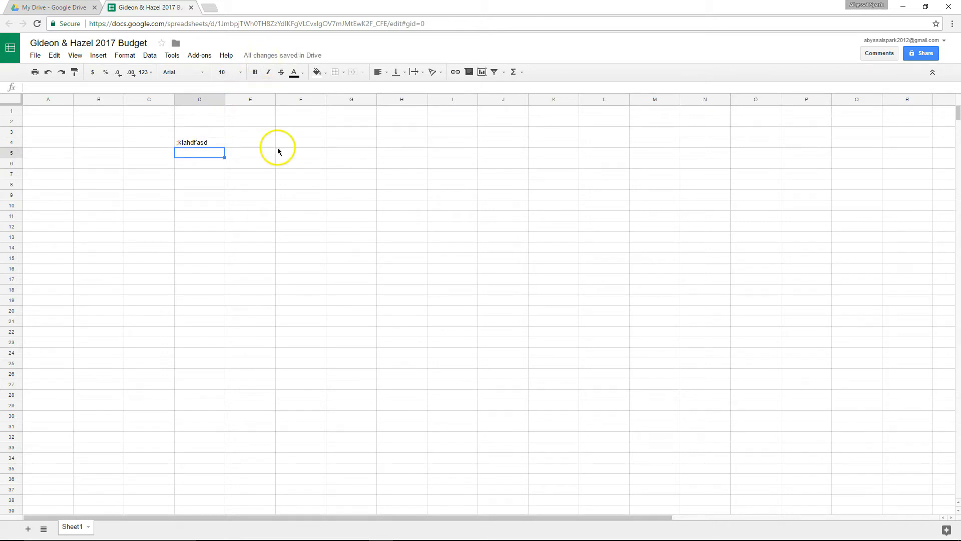
left_click(191, 8)
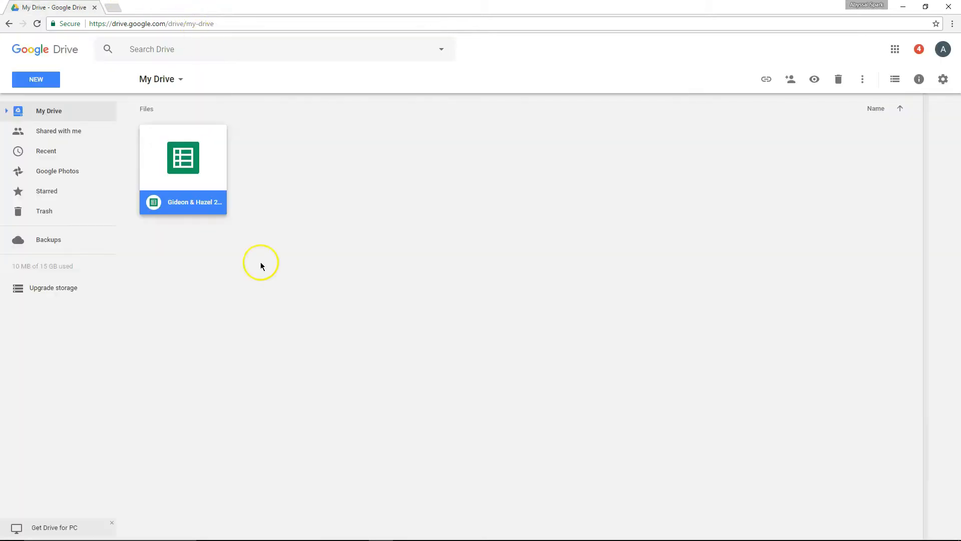
double_click(189, 151)
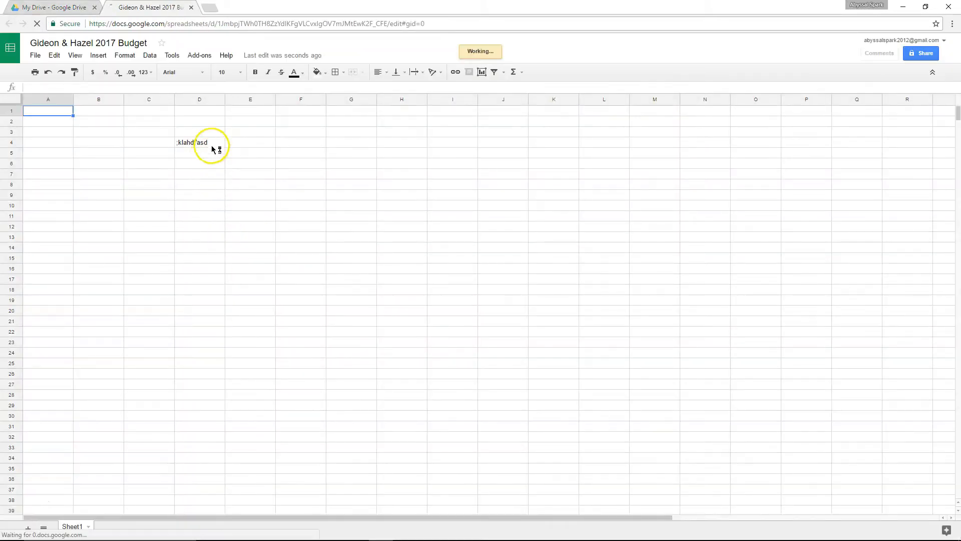
Delete the test text from cell D4.
left_click(212, 145)
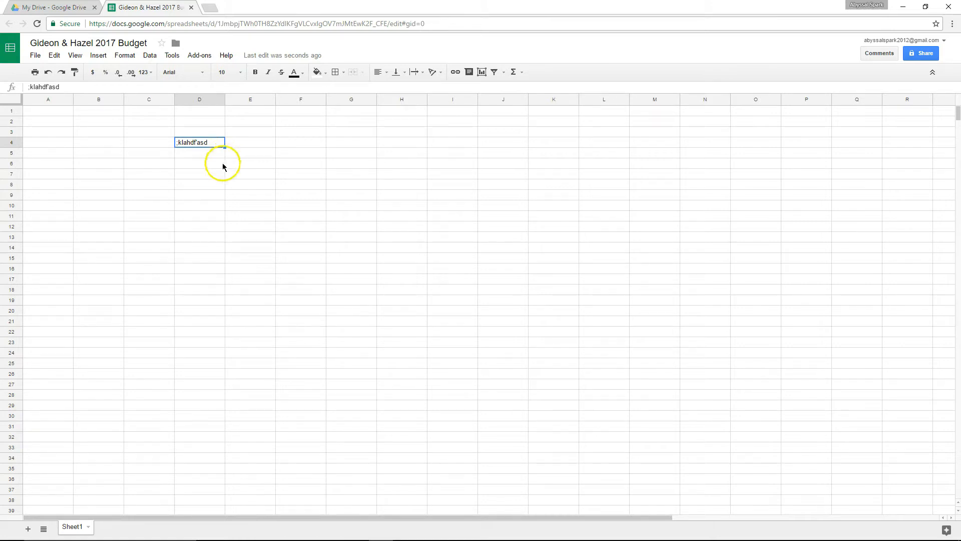
key("Delete")
left_click(182, 195)
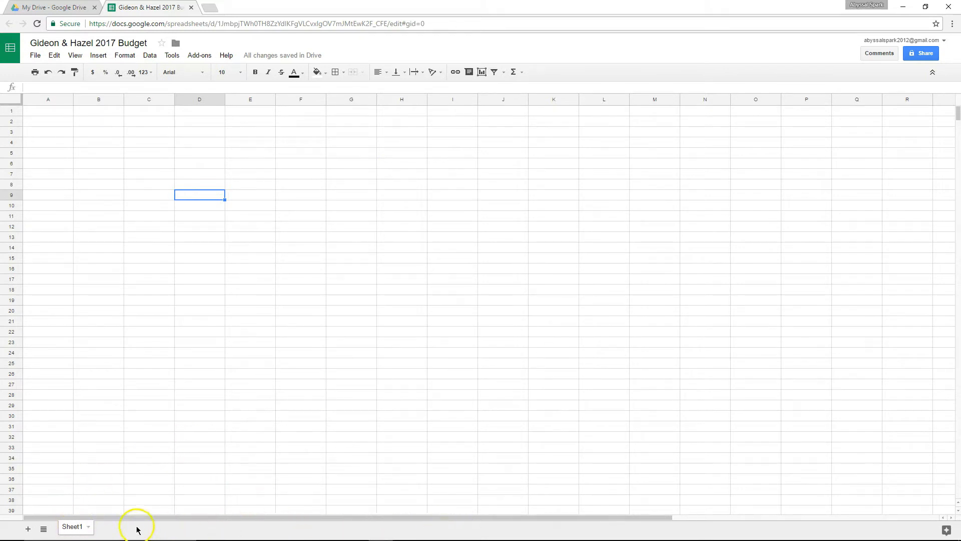
Add twelve new sheets to the budget spreadsheet, Sheet2 through Sheet13.
left_click(28, 528)
left_click(28, 528)
left_click(28, 528)
left_click(28, 528)
left_click(28, 528)
left_click(28, 528)
left_click(28, 528)
left_click(28, 528)
left_click(28, 529)
left_click(29, 528)
left_click(28, 528)
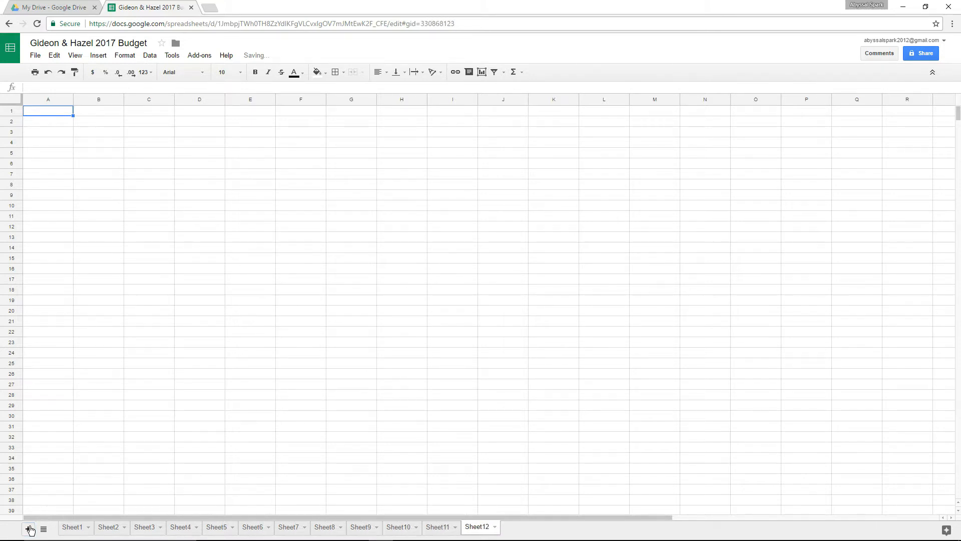
left_click(29, 529)
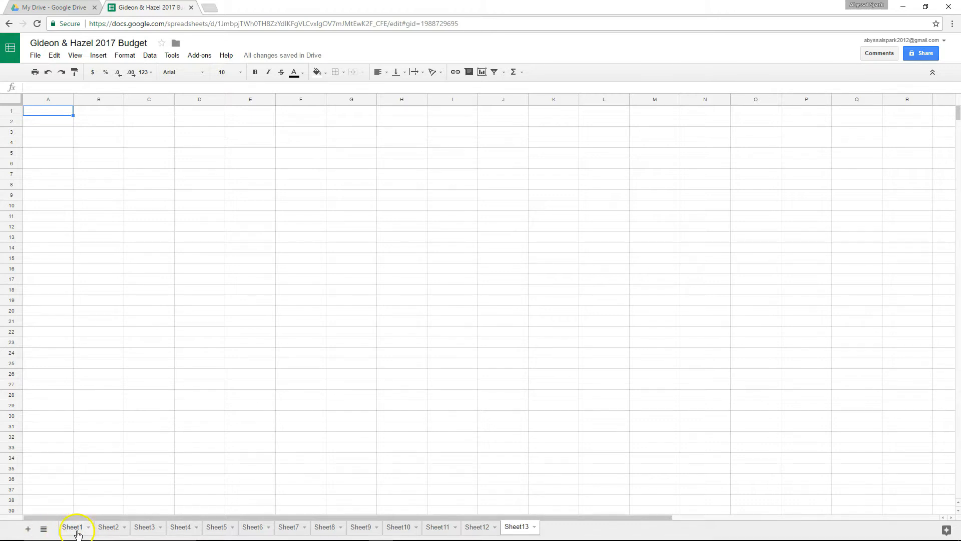
Rename the sheets in order as Dec16, Jan through Dec, and Summary.
left_click_drag(960, 100, 444, 80)
double_click(449, 78)
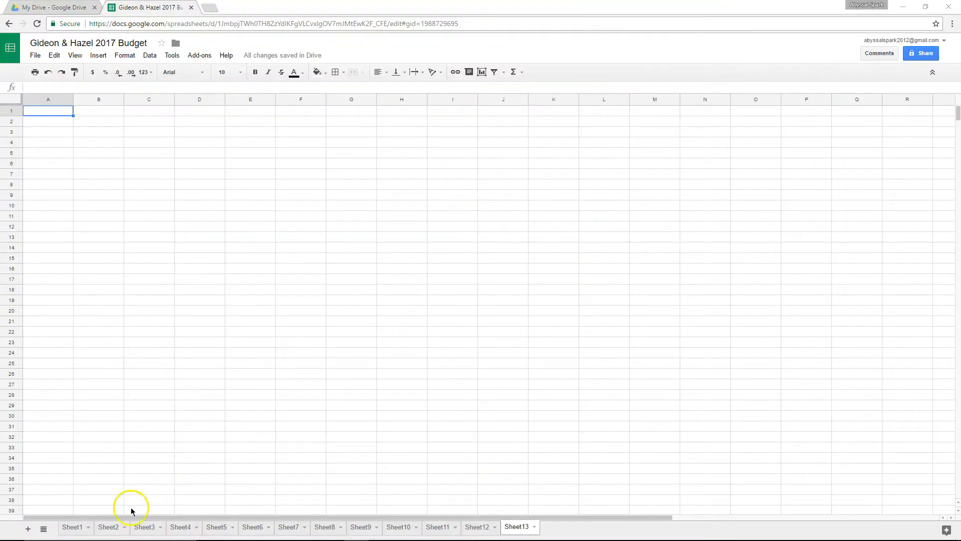
left_click(72, 526)
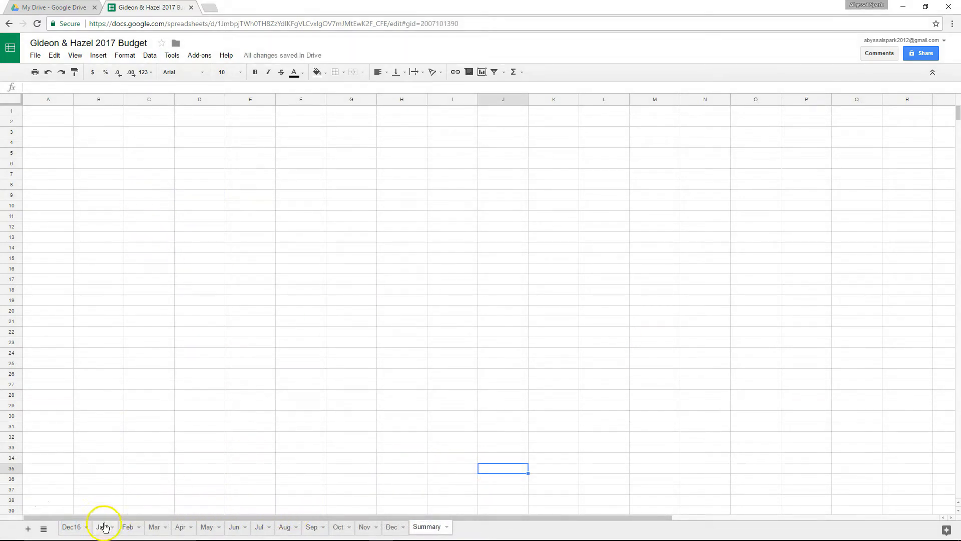
Switch to Gazelle2017.xlsx in Excel, maximize it, and copy the range A1:T200 of the April sheet.
left_click(526, 132)
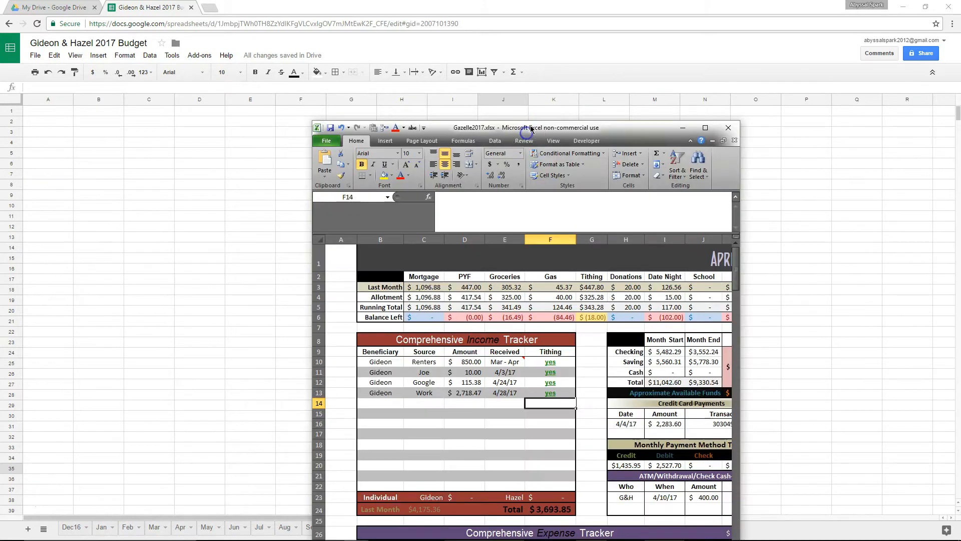
double_click(535, 131)
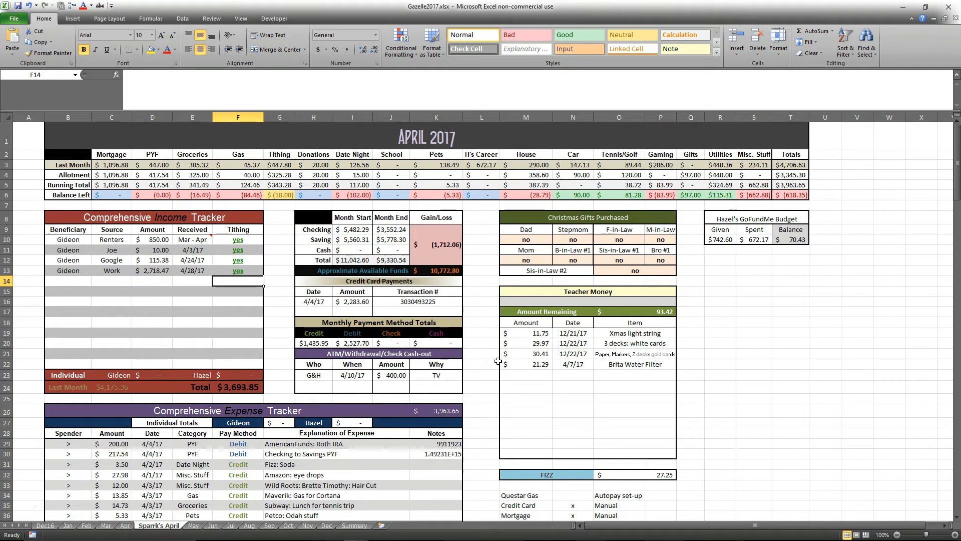
left_click_drag(40, 141, 295, 365)
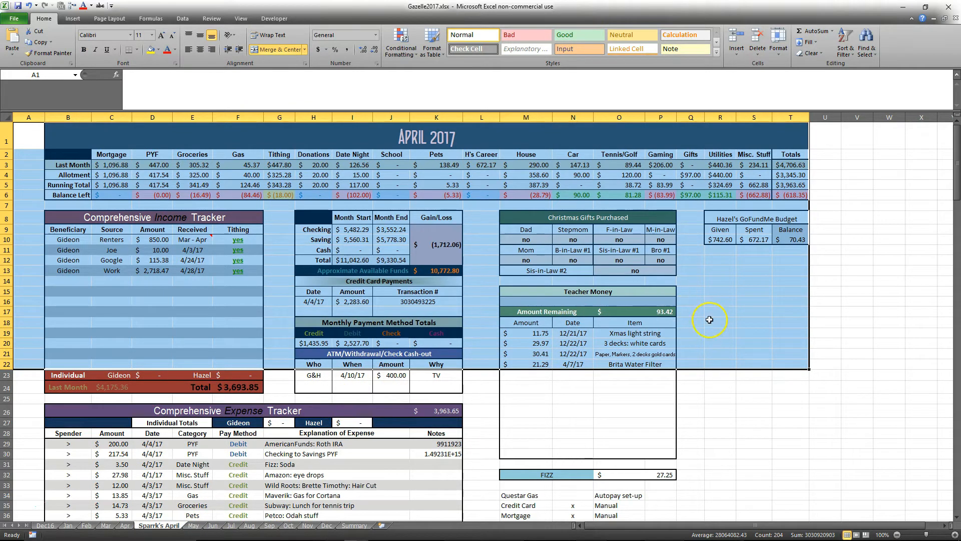
left_click(883, 301)
left_click_drag(21, 134, 715, 493)
key("ctrl+c")
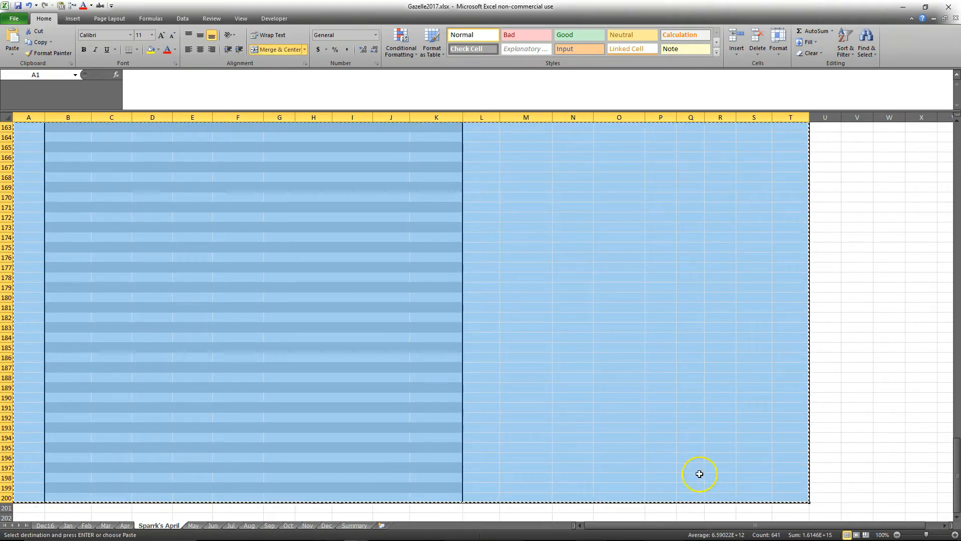
scroll(589, 402, "up", 20)
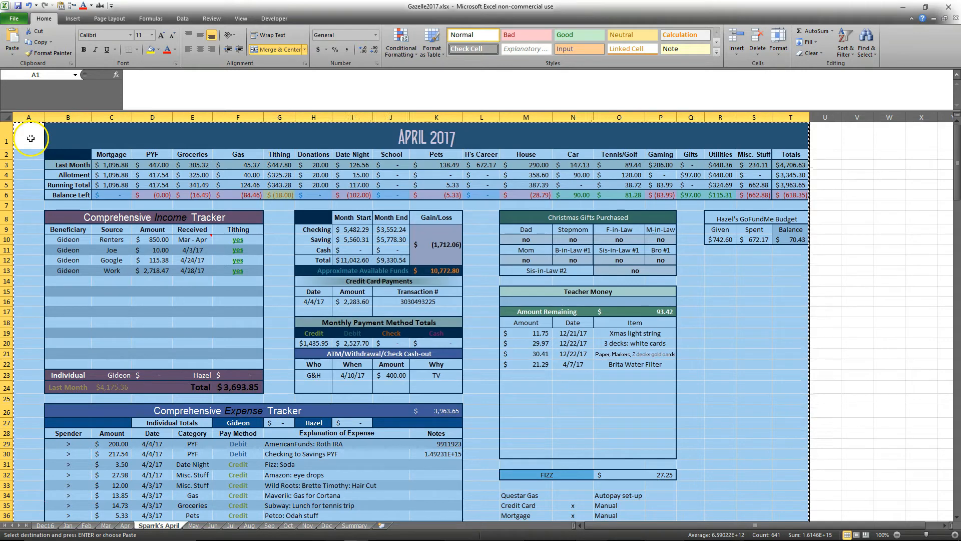
scroll(696, 236, "down", 20)
scroll(697, 238, "up", 20)
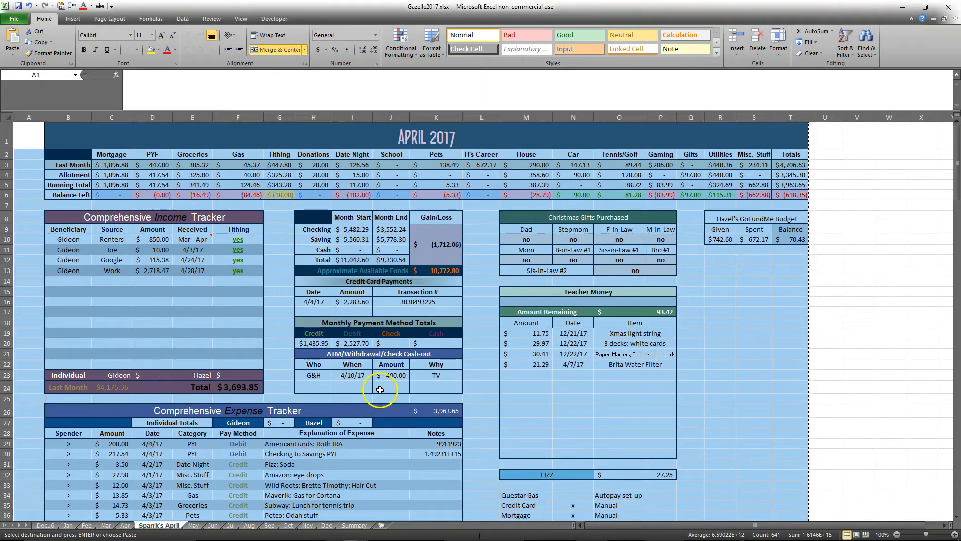
Switch to the Google Sheets budget and paste the copied April budget into the Apr sheet from cell A1.
key("alt+Tab")
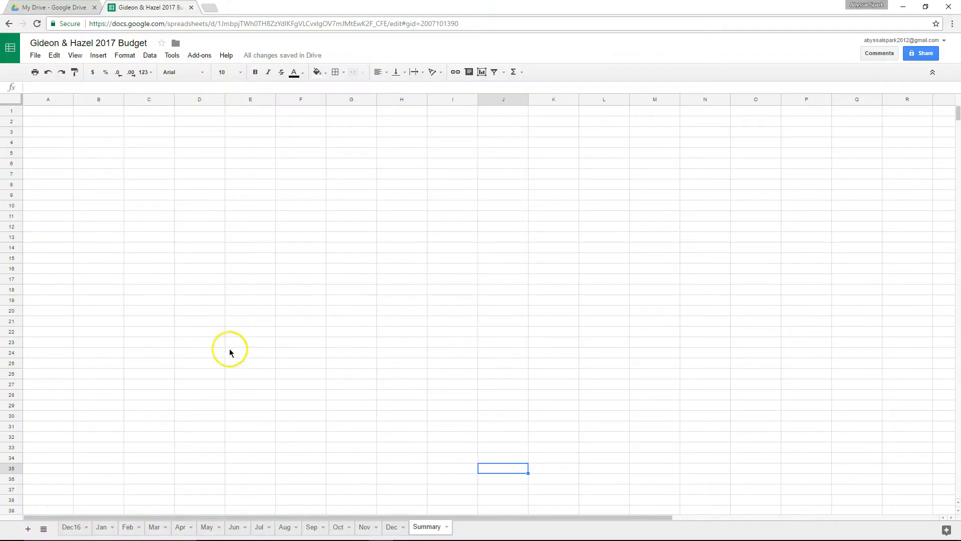
left_click(181, 527)
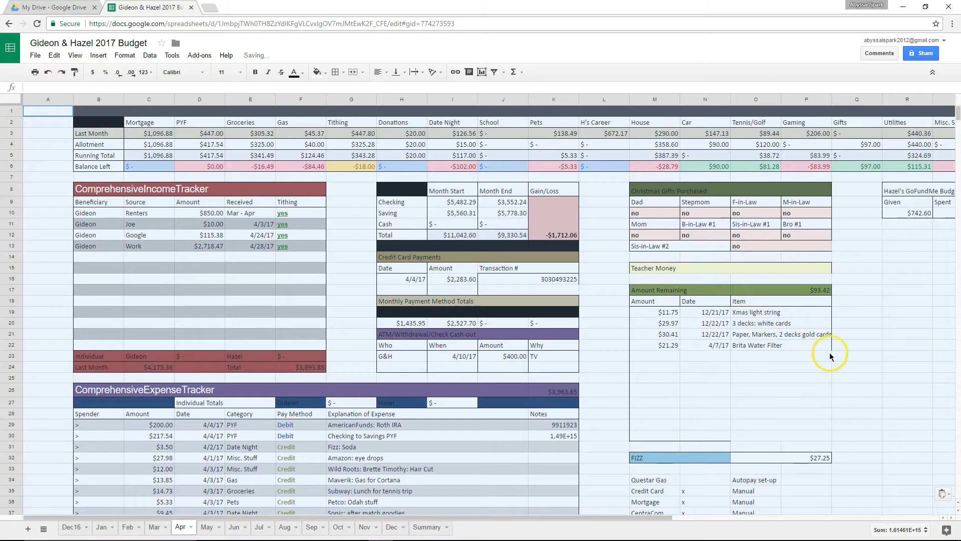
left_click(830, 356)
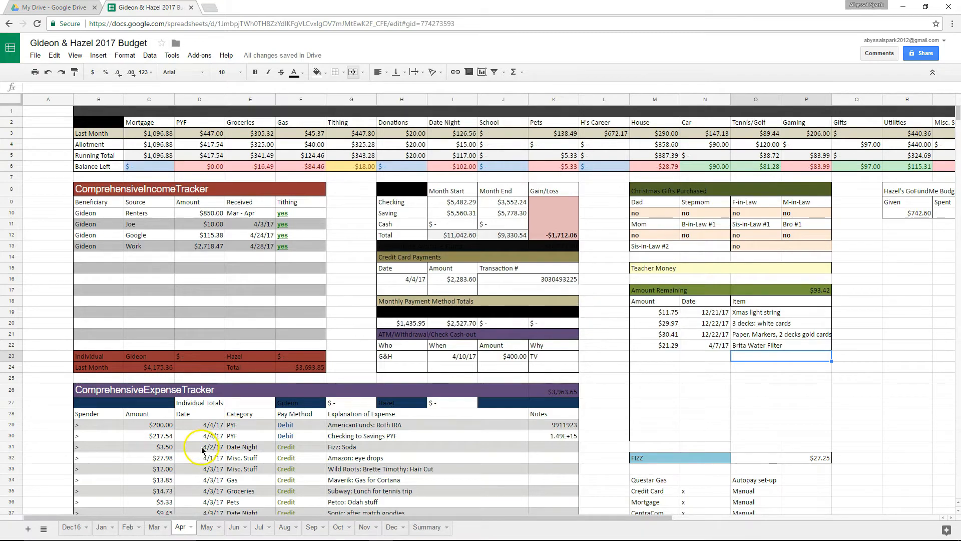
Compare the pasted Apr sheet's formatting with the original in Excel, and narrow column A of the Apr sheet.
key("alt+Tab")
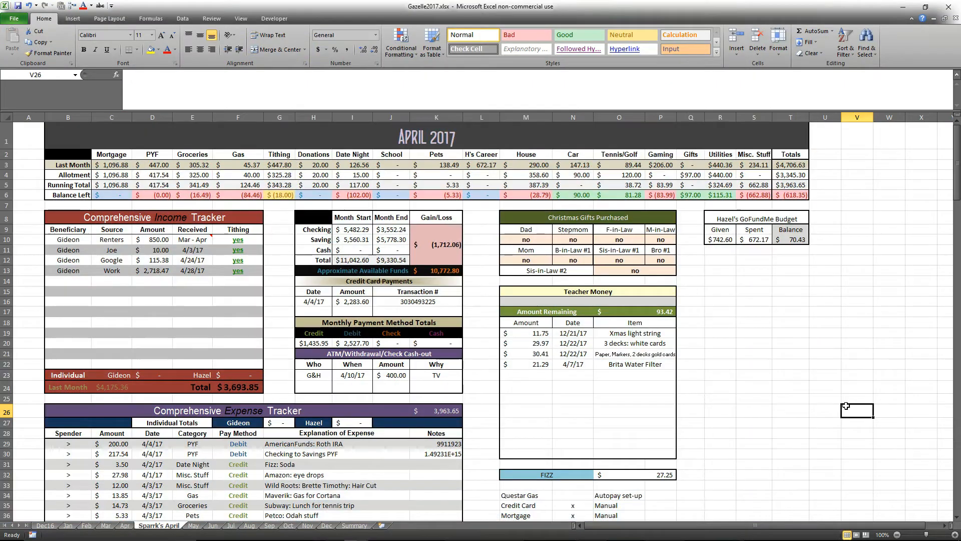
key("alt+Tab")
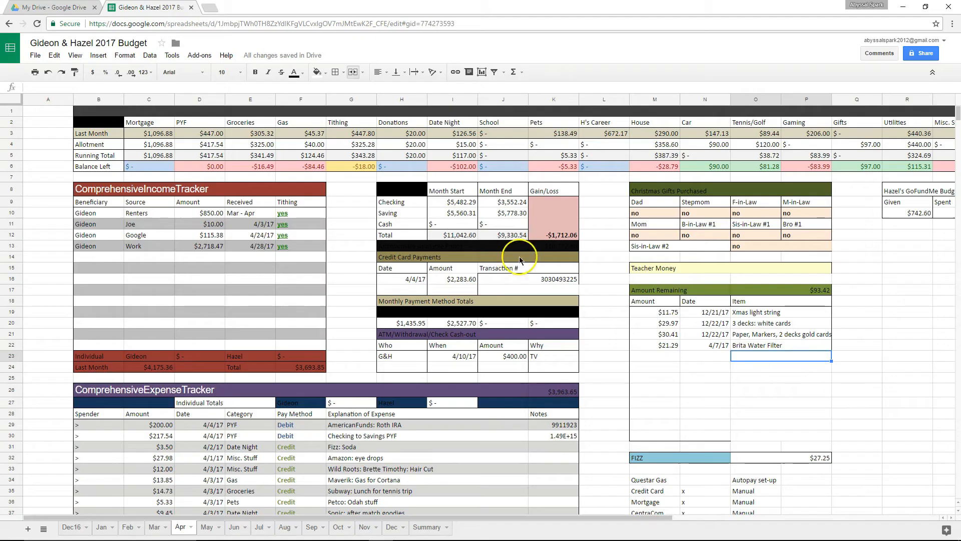
key("alt+Tab")
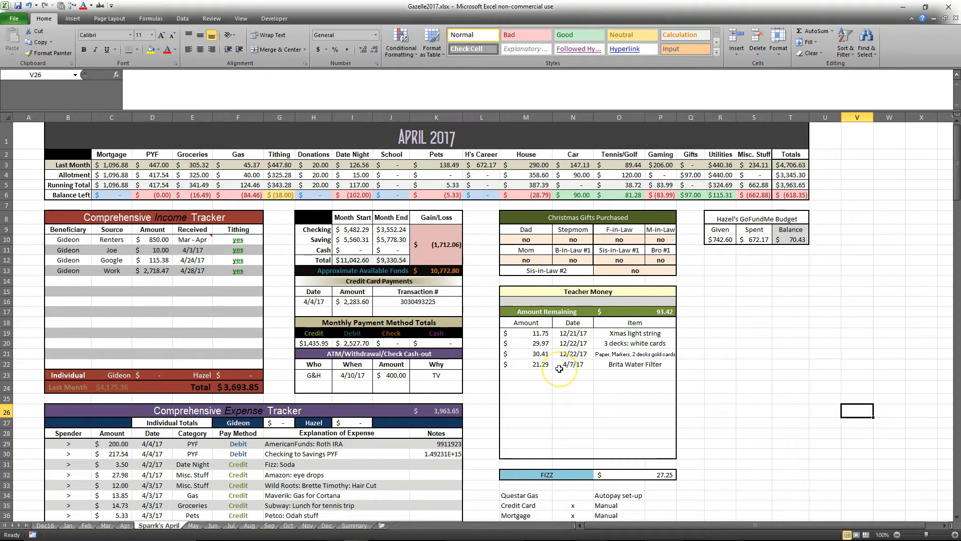
key("alt+Tab")
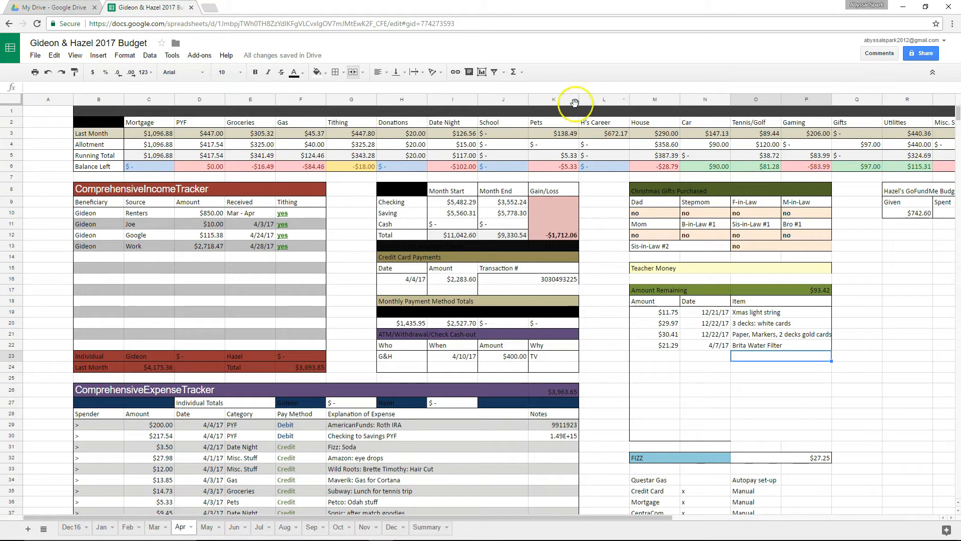
left_click_drag(74, 99, 40, 100)
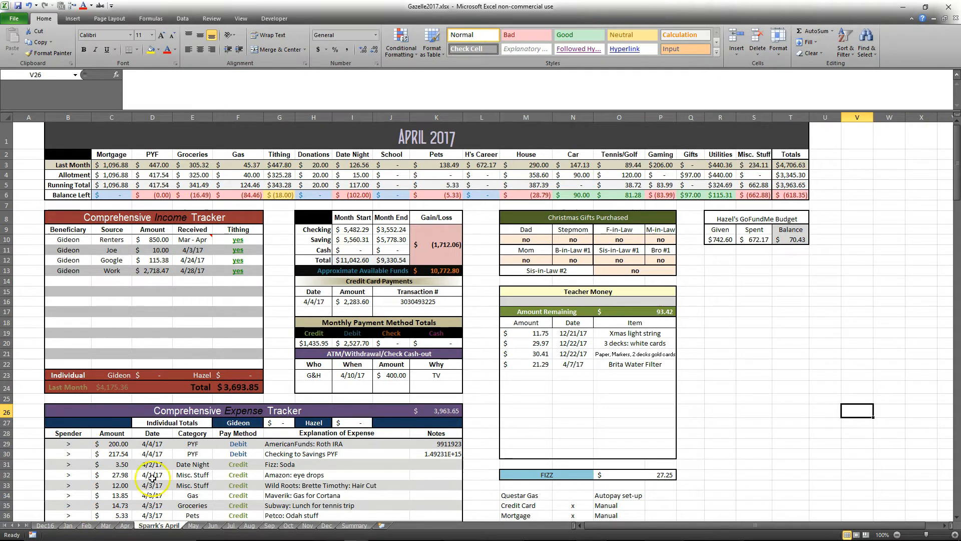
Select the range A1:T26 of the April sheet in Excel and return to the Google Sheets budget.
left_click_drag(29, 131, 796, 411)
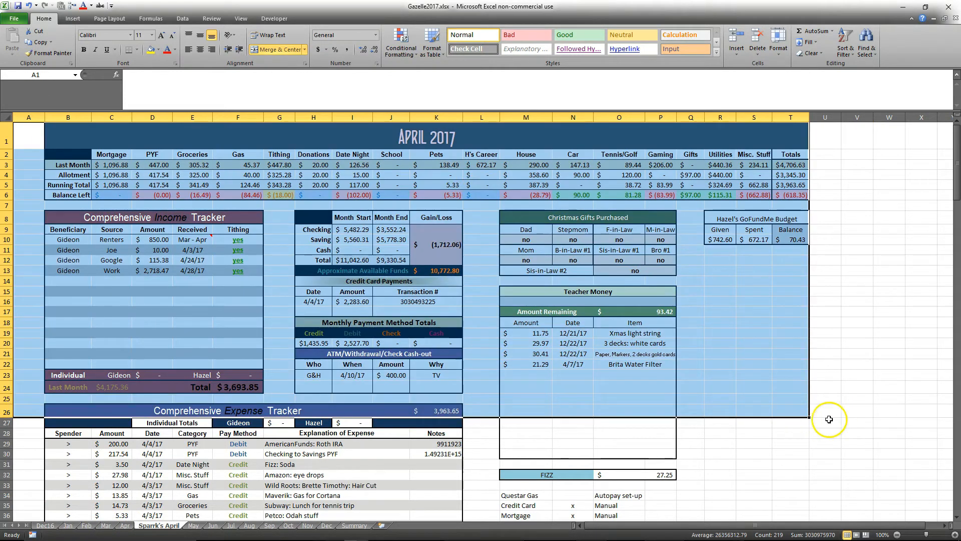
key("alt+Tab")
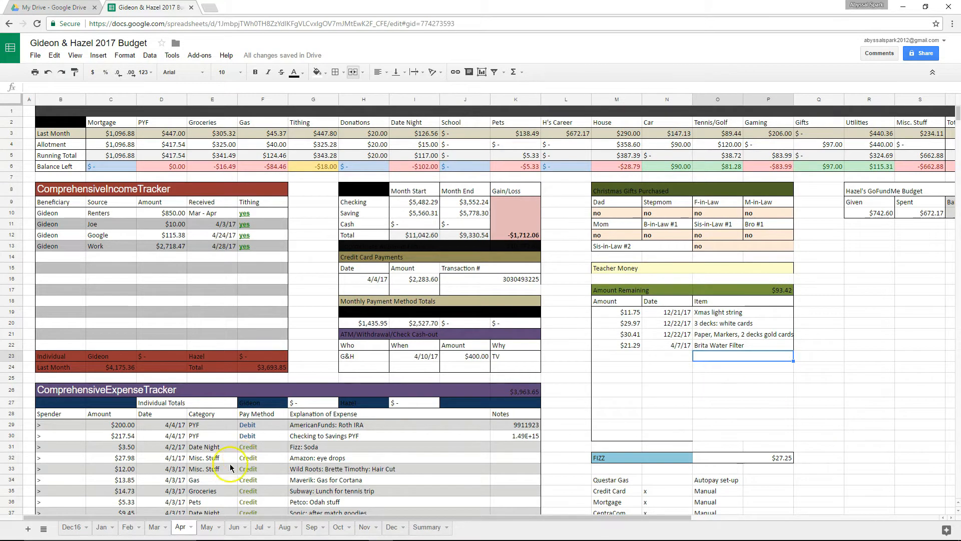
left_click(159, 528)
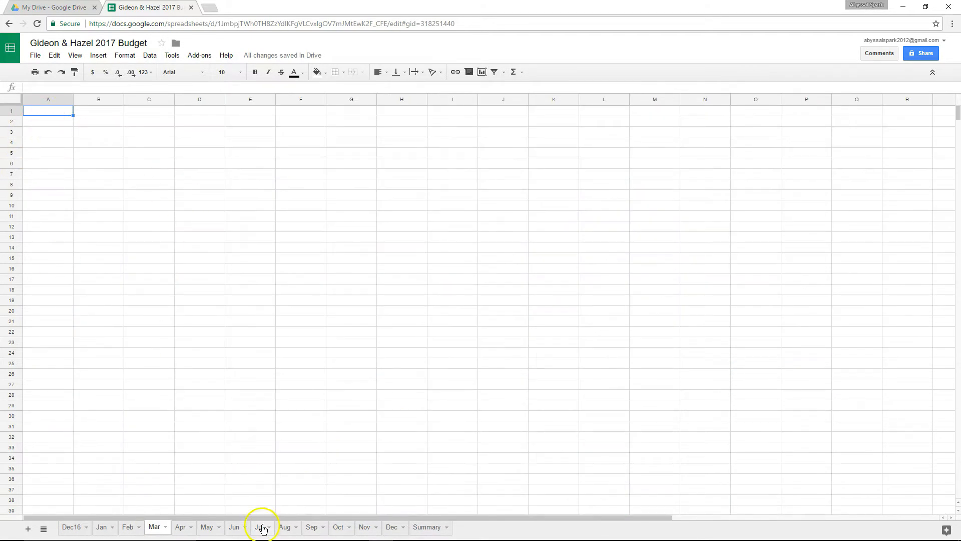
left_click(185, 527)
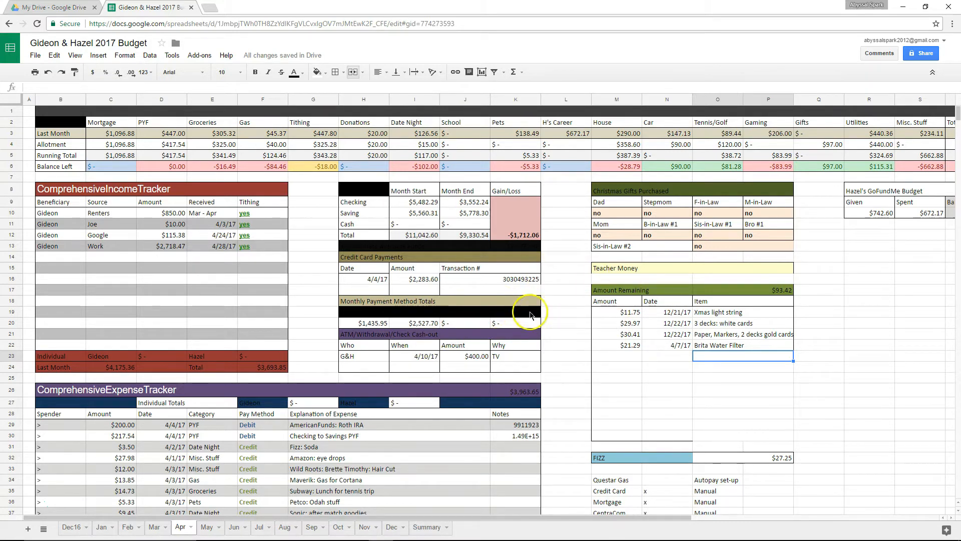
Examine the Date Night running total formula and its expense entries in Gazelle2017.xlsx in Excel, and compare cell I5 in the Google Sheets budget.
key("alt+Tab")
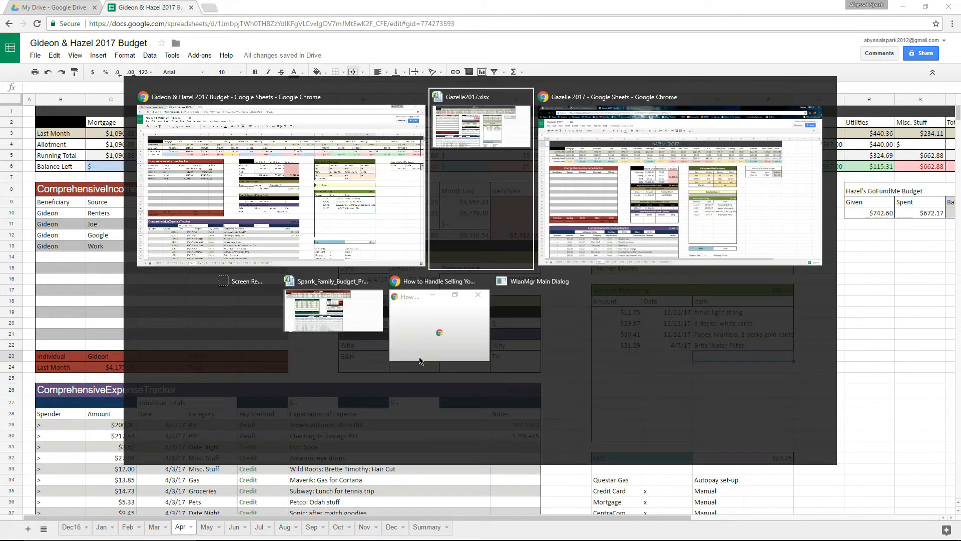
left_click(846, 356)
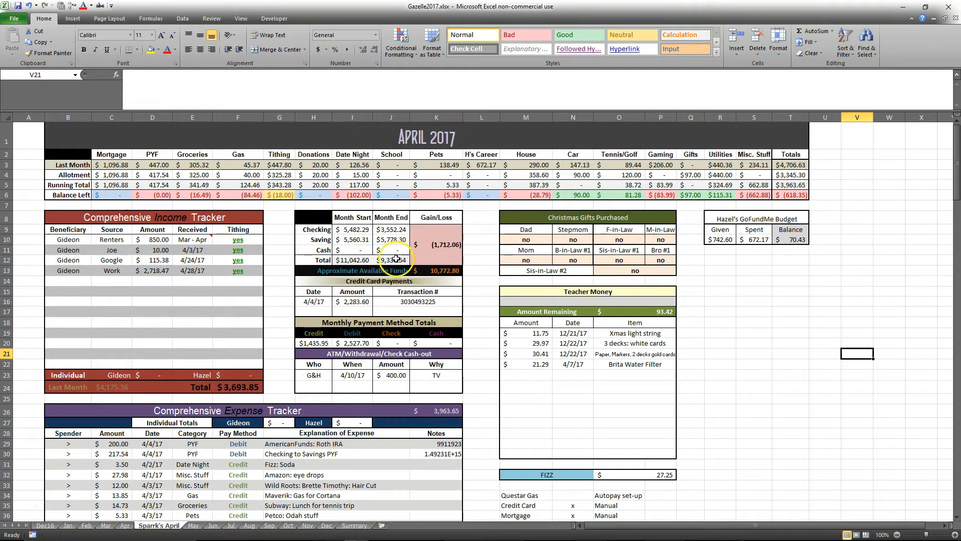
left_click(353, 185)
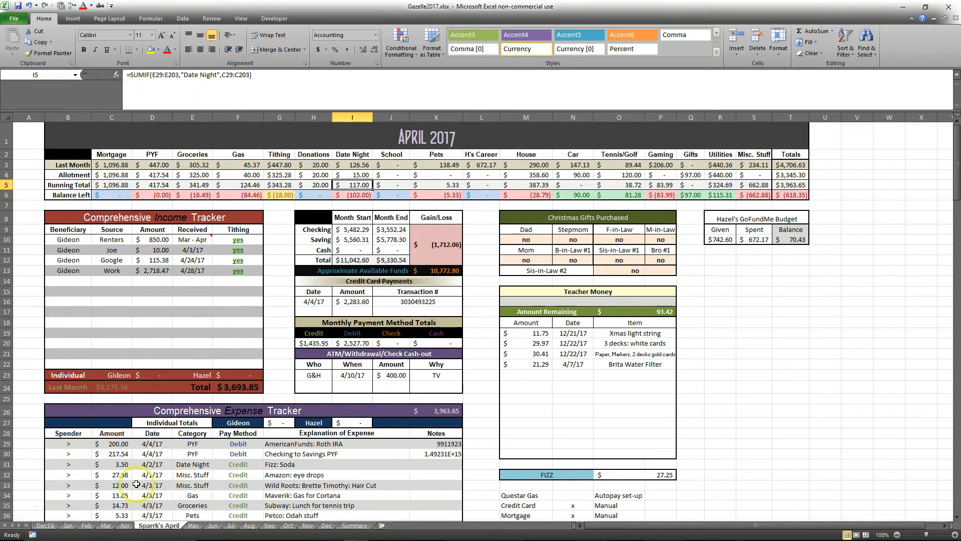
left_click(197, 465)
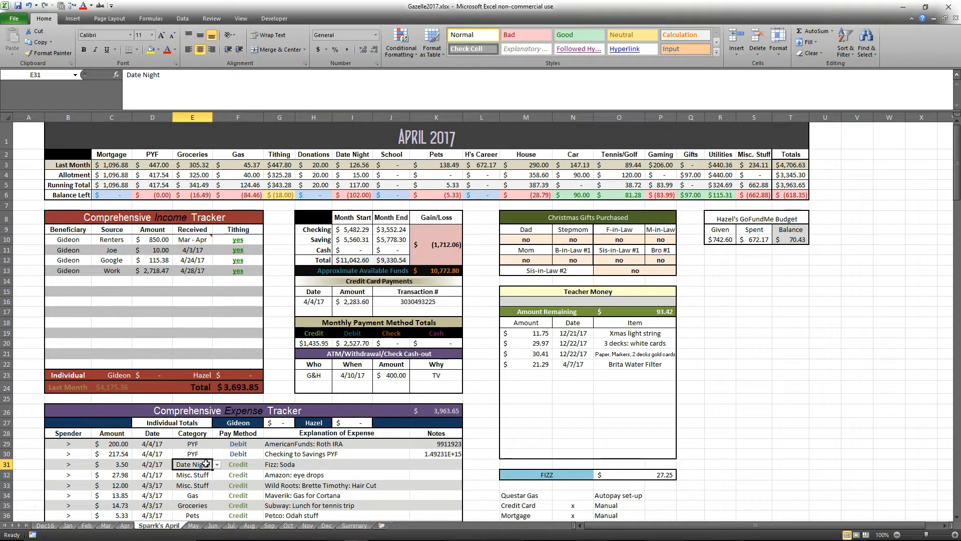
left_click(127, 463)
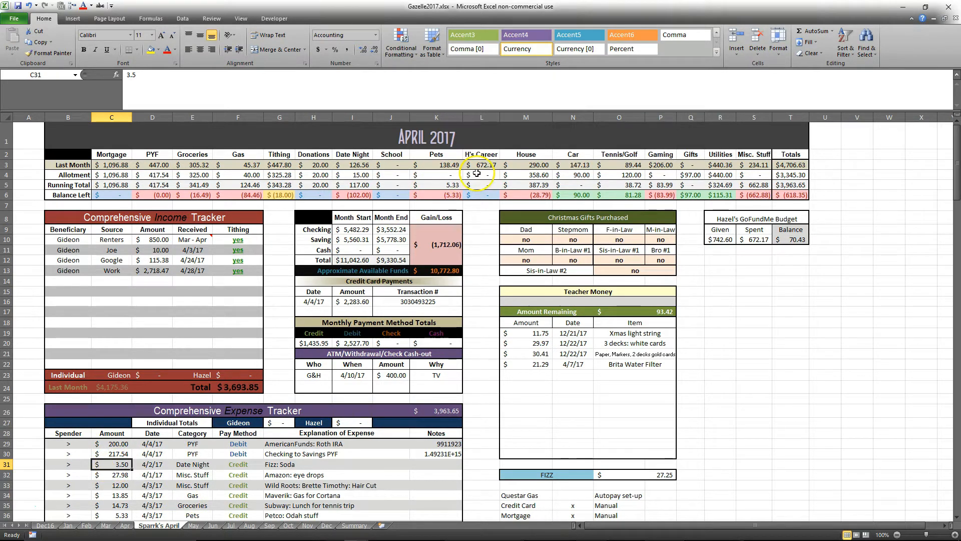
left_click(356, 185)
scroll(127, 222, "down", 8)
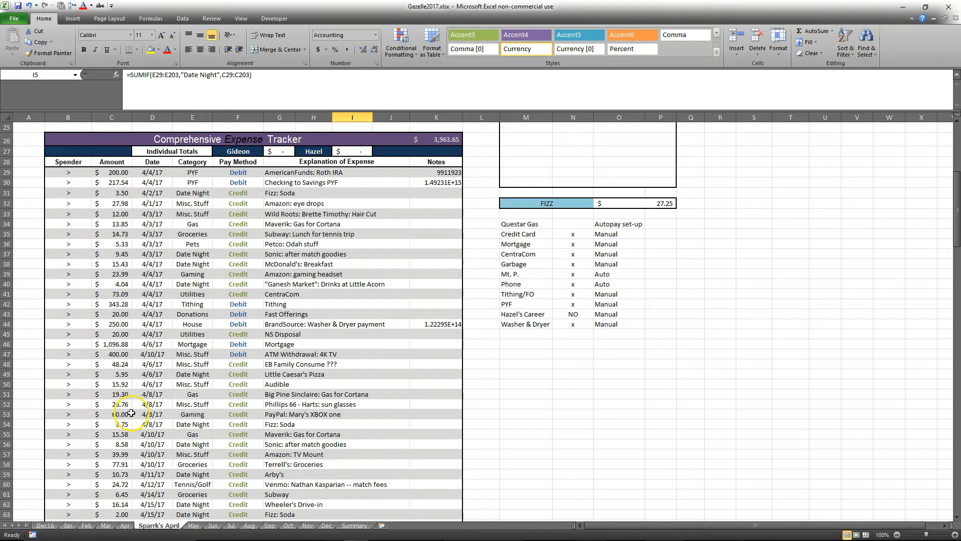
left_click(121, 425)
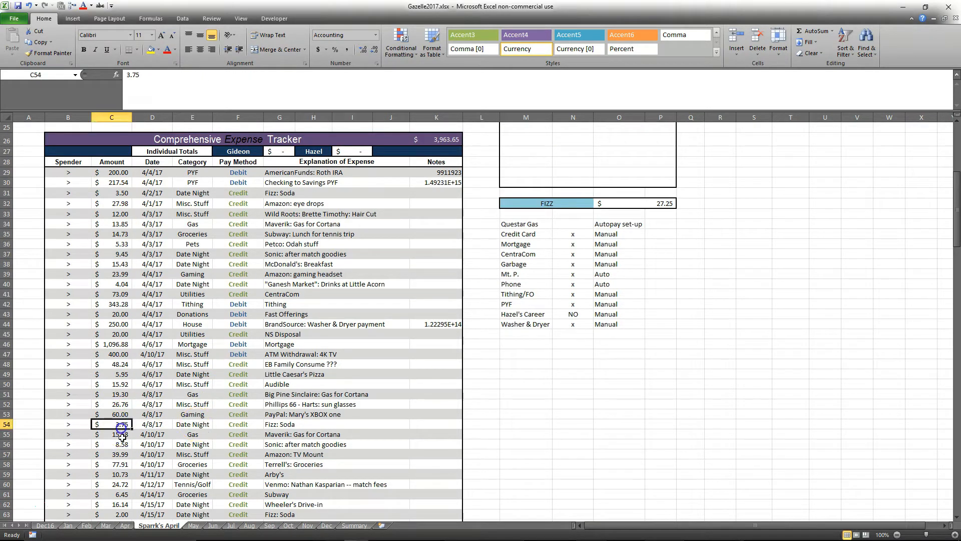
scroll(159, 438, "up", 8)
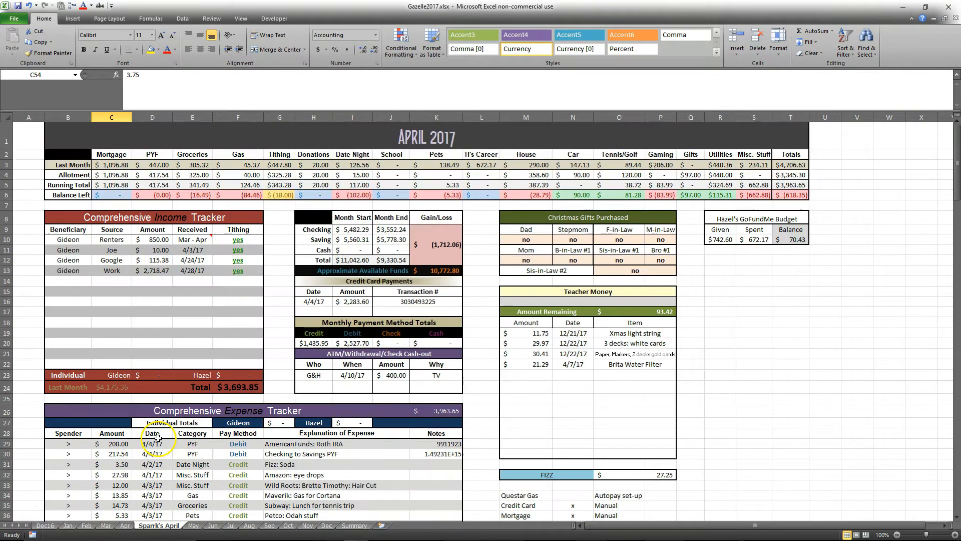
left_click(353, 185)
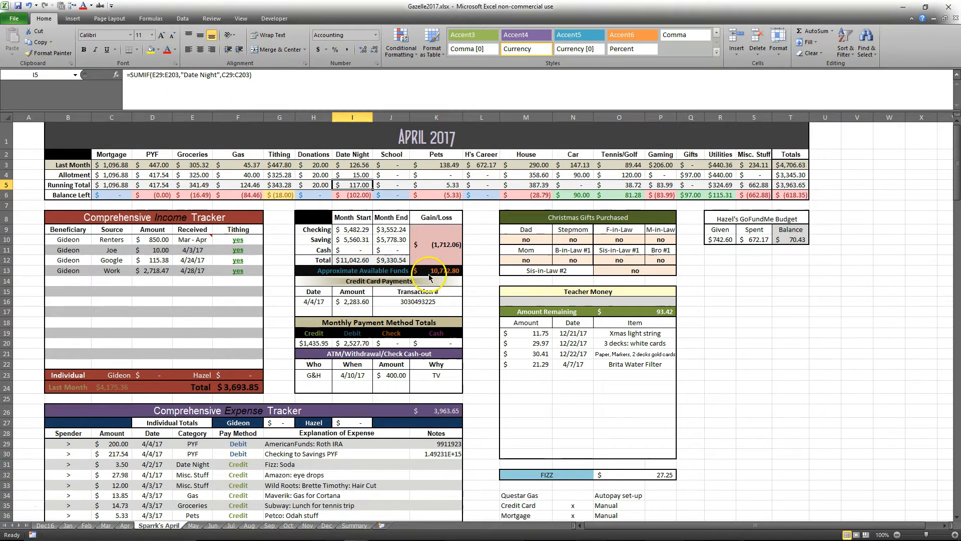
key("alt+Tab")
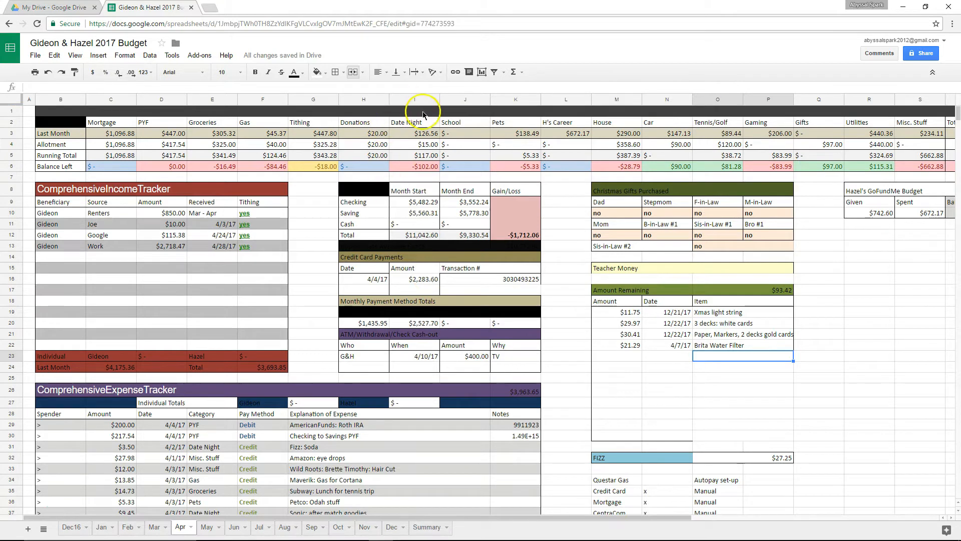
left_click(421, 155)
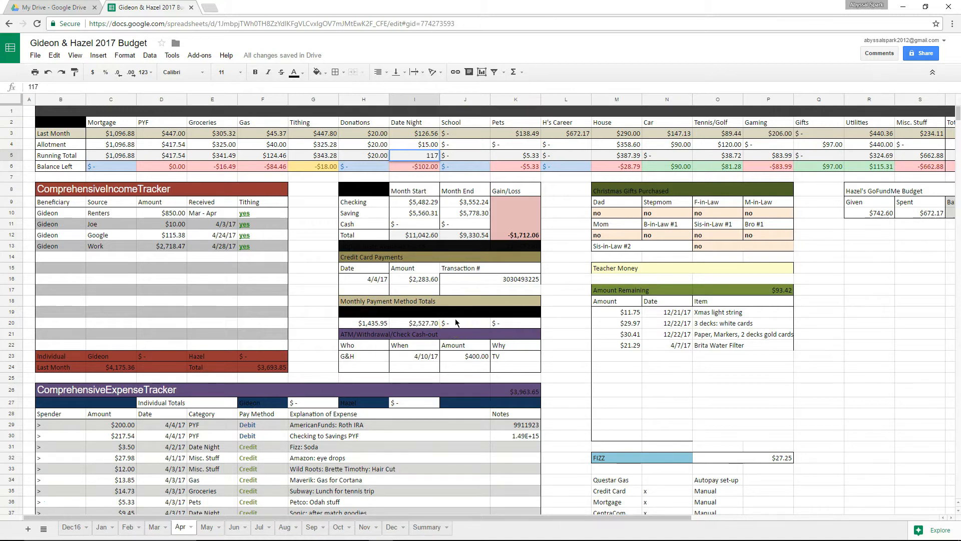
Center the title in the merged row 1 of the Apr sheet and set its text color to white.
key("alt+Tab")
key("ctrl+Up")
mouse_move(637, 517)
left_mouse_down()
mouse_move(791, 497)
mouse_move(911, 503)
mouse_move(631, 525)
left_mouse_up()
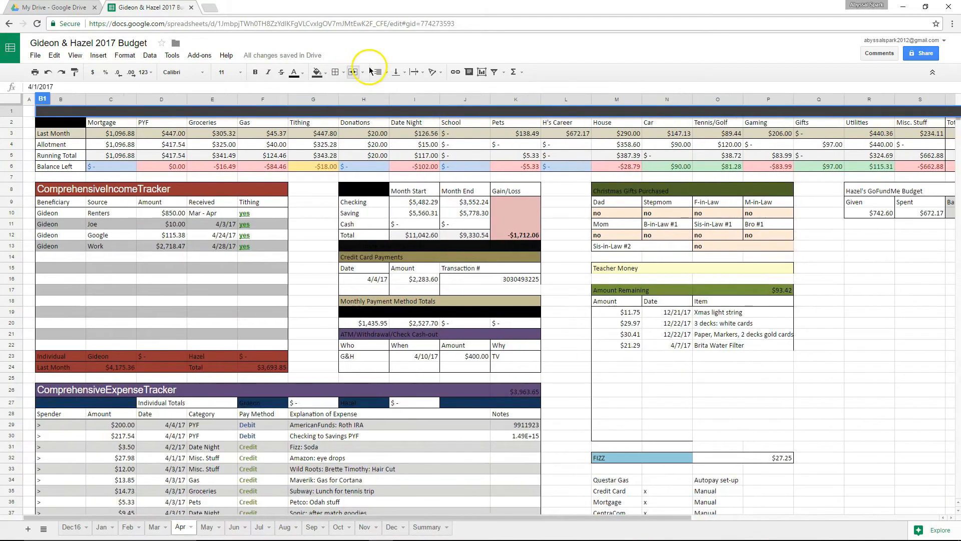
left_click(378, 72)
left_click(392, 88)
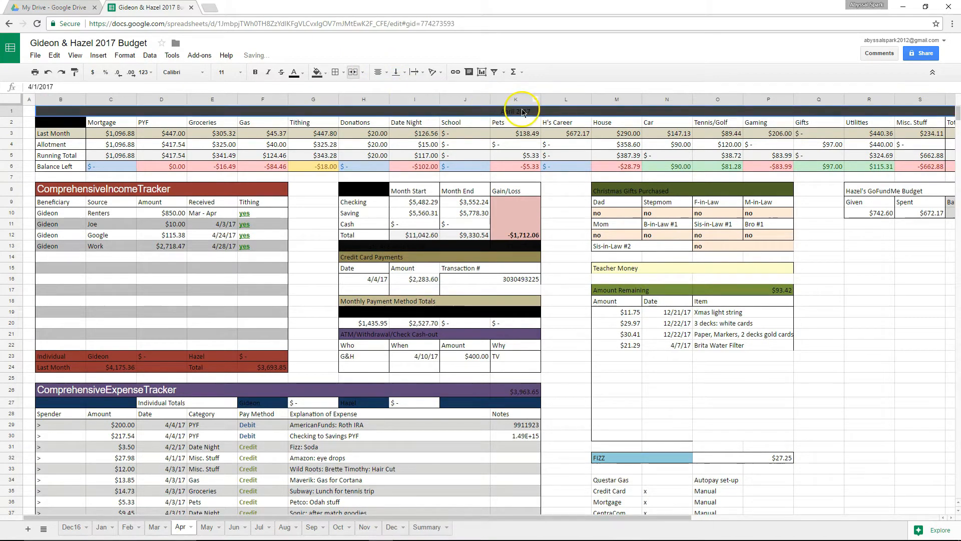
left_click(299, 72)
left_click(380, 103)
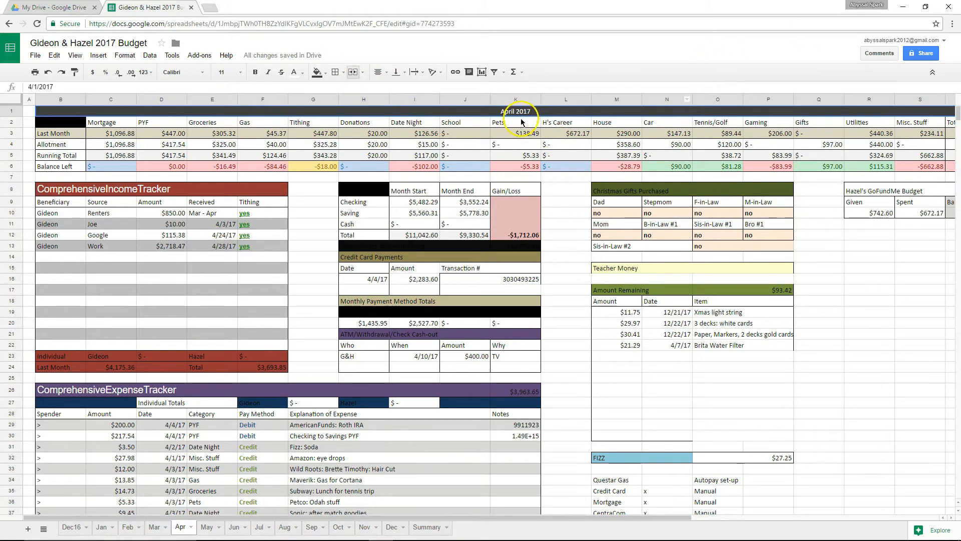
Check the original April layout in Excel, and narrow the Apr sheet's columns so the budget fits in view through the Totals column.
left_click_drag(960, 85, 337, 47)
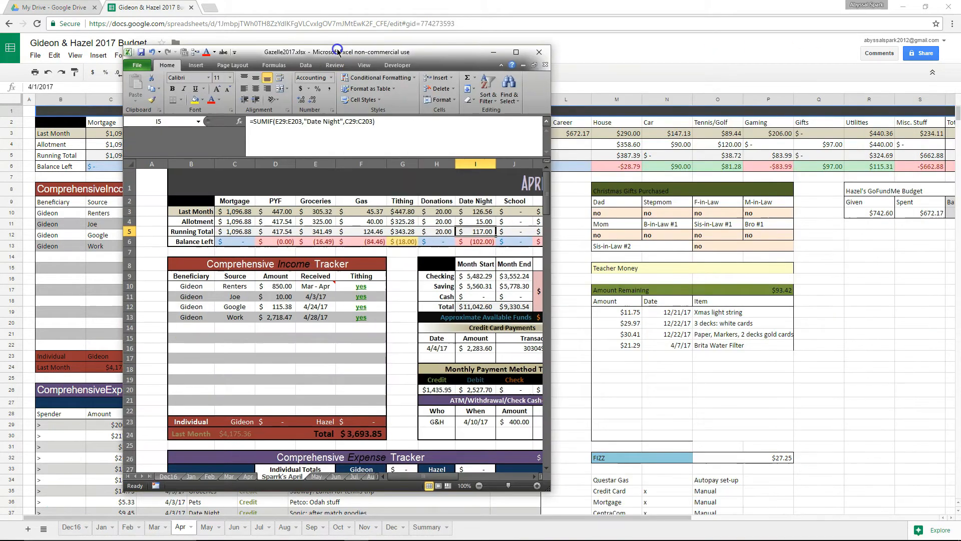
double_click(365, 48)
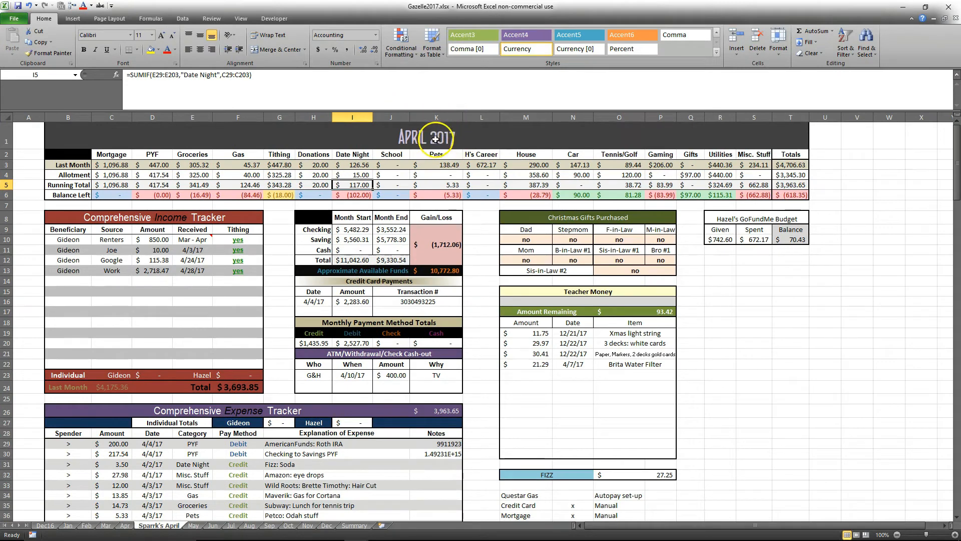
left_click_drag(423, 7, 960, 75)
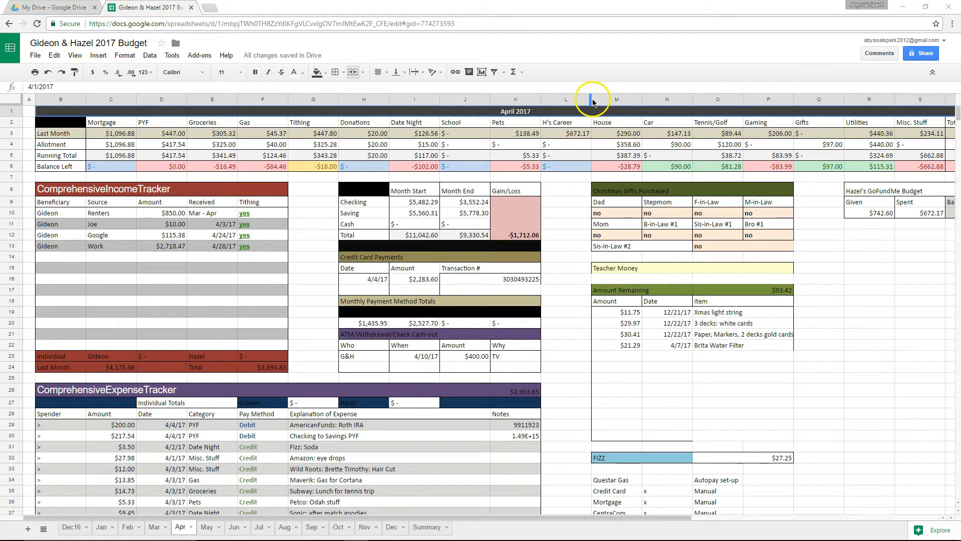
left_click_drag(591, 99, 576, 101)
left_click_drag(879, 100, 867, 101)
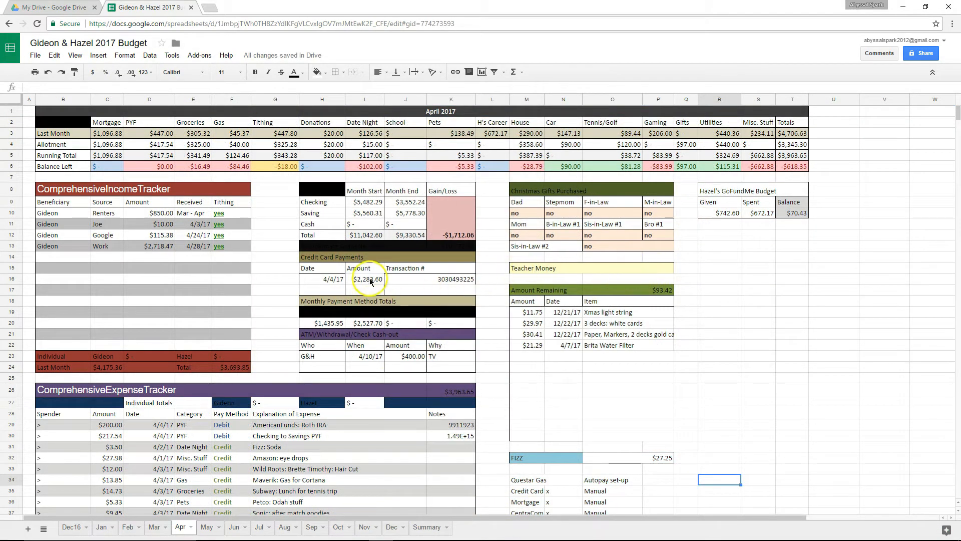
left_click(468, 286)
left_click(368, 267)
left_click(231, 268)
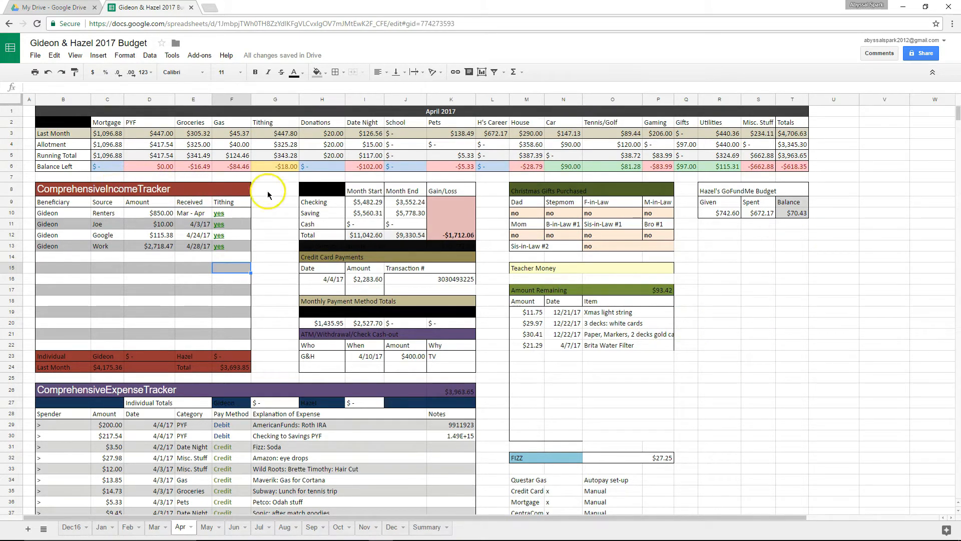
Switch to Gazelle2017.xlsx in Excel and copy the Date Night running total formula =SUMIF(E29:E203,"Date Night",C29:C203) from cell I5.
left_click(372, 155)
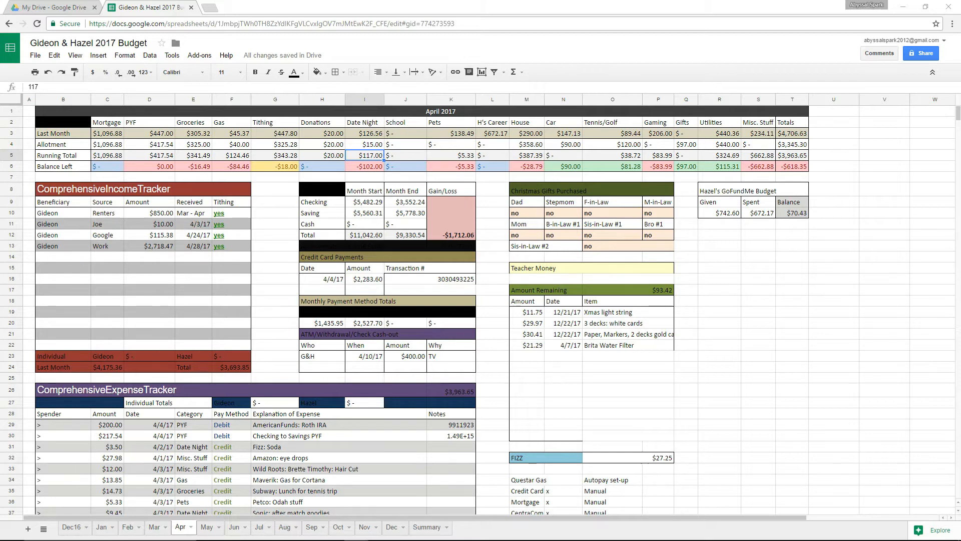
left_click_drag(0, 52, 640, 53)
left_click(647, 133)
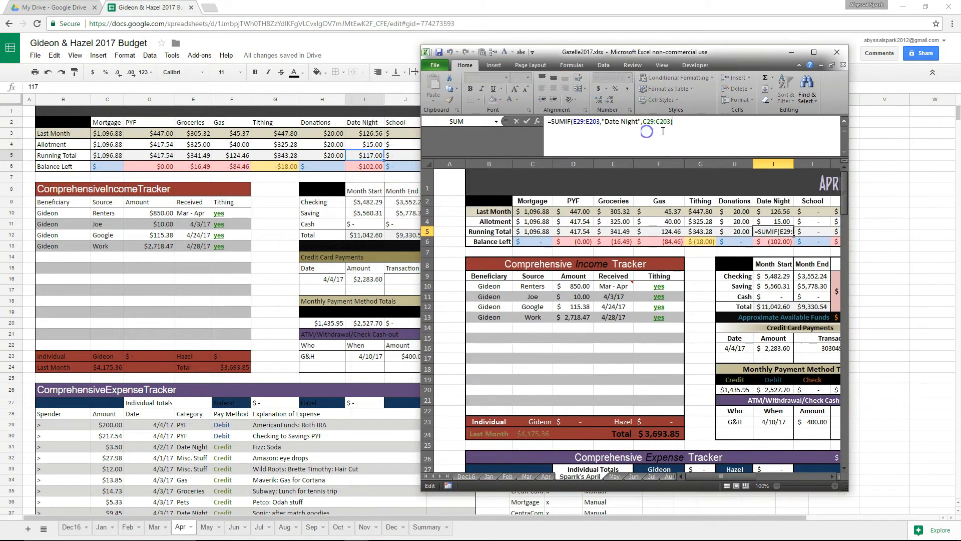
left_click(771, 234)
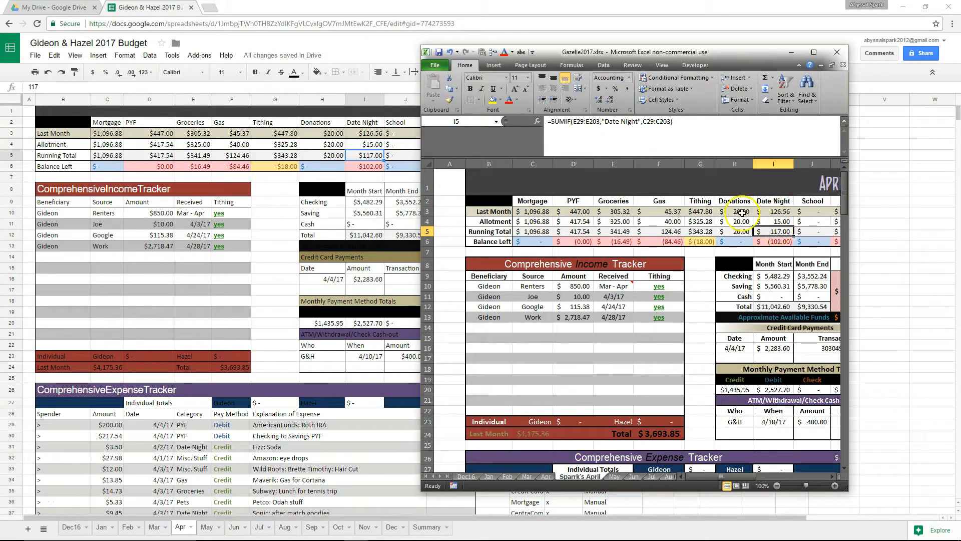
left_click_drag(675, 122, 548, 123)
key("ctrl+c")
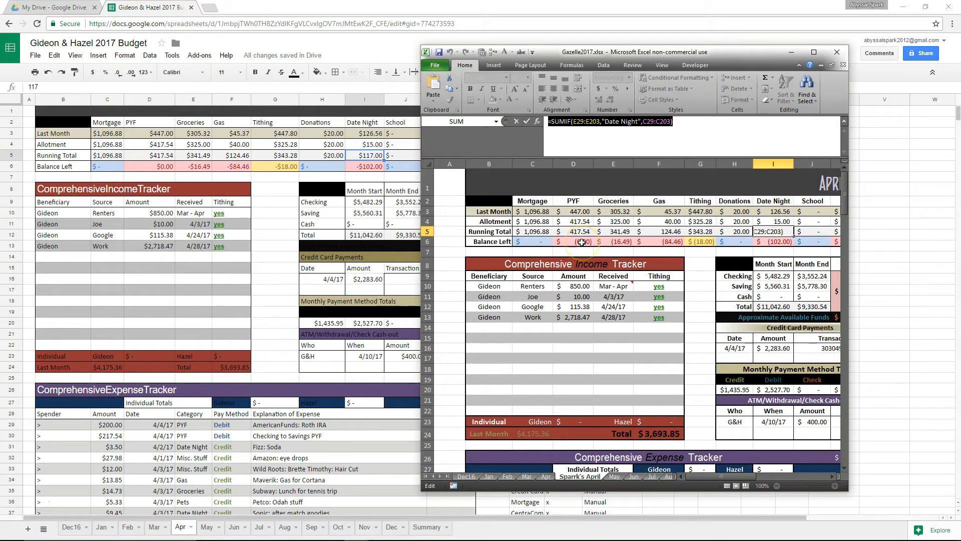
Return to the Google Sheets budget, replace the Date Night running total in cell I5 with the copied formula, and compare it with the Excel original.
left_click(440, 7)
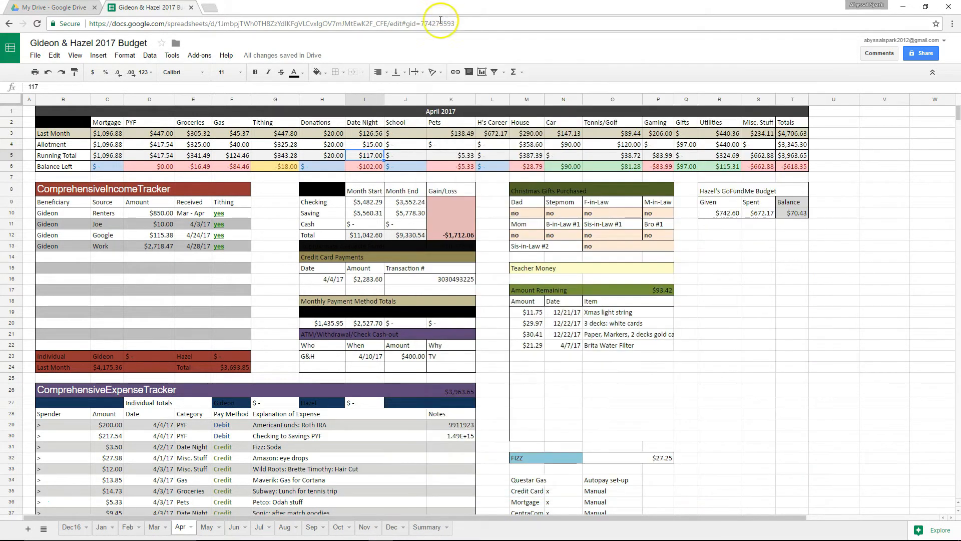
left_click(255, 87)
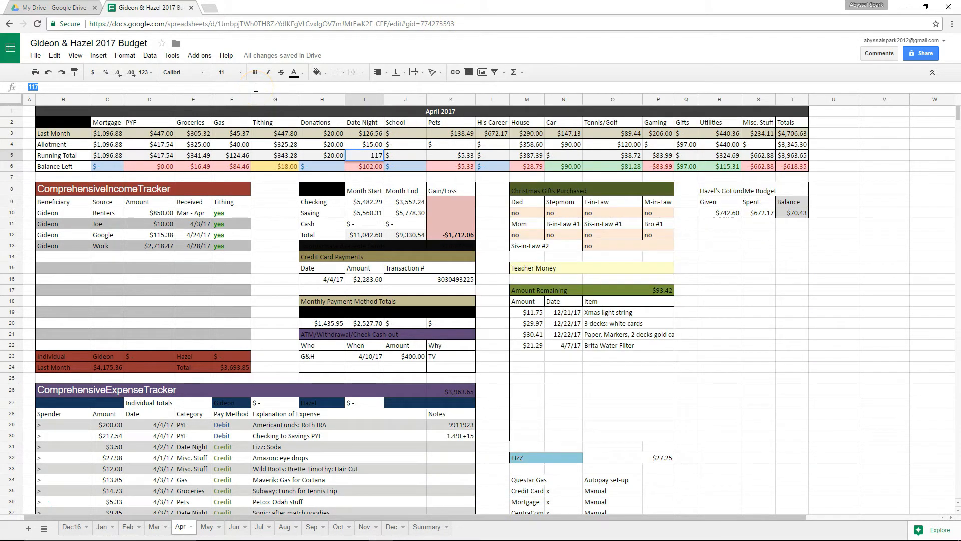
key("ctrl+v")
key("Return")
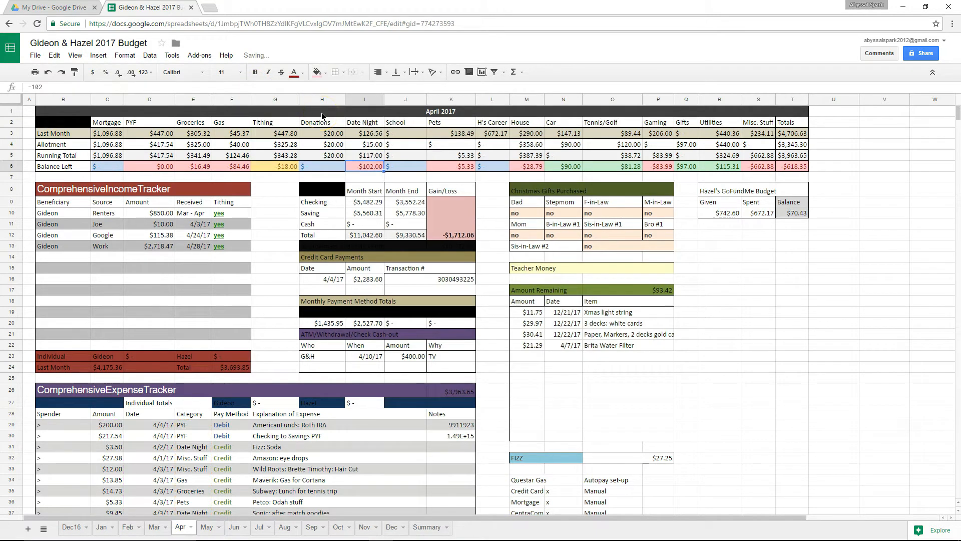
left_click(359, 155)
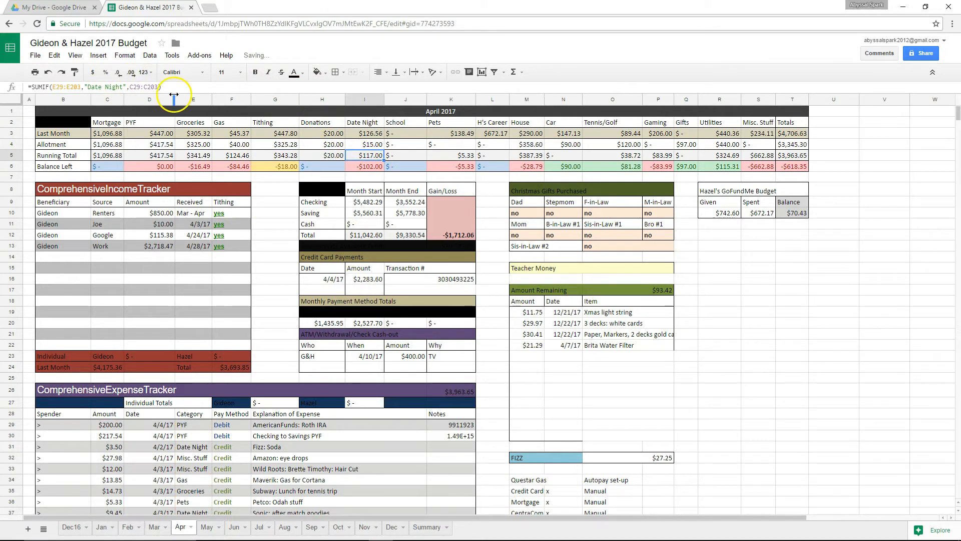
key("alt+Tab")
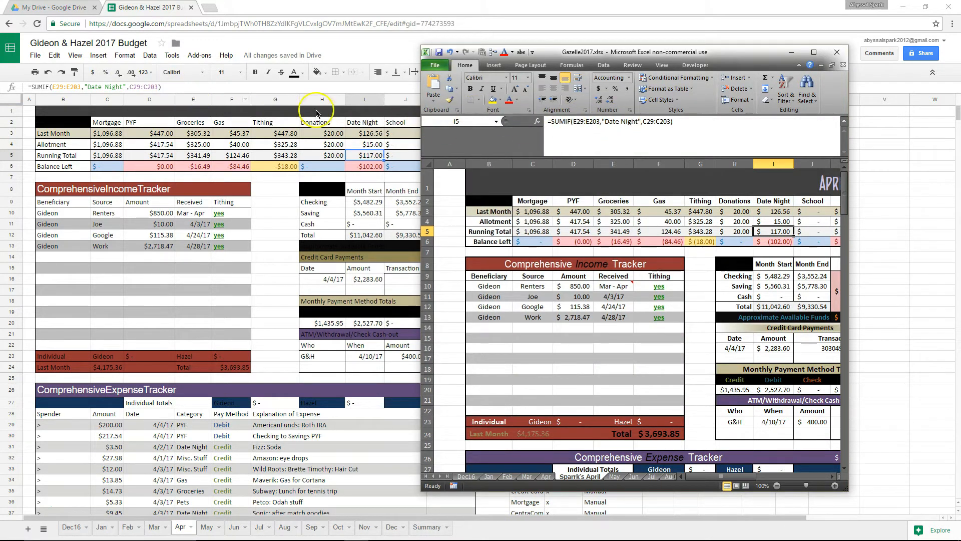
left_click(773, 11)
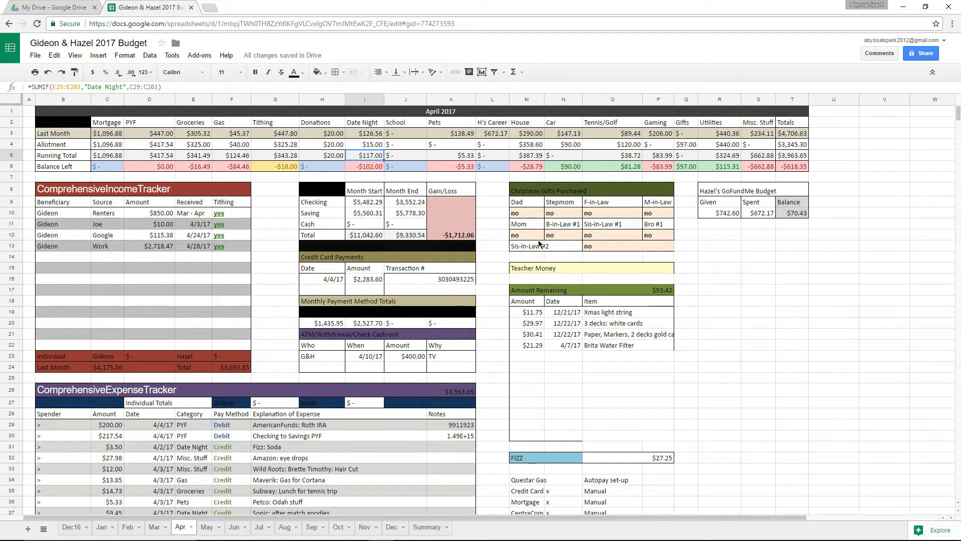
Check the Mortgage, PYF and Groceries cells in the Apr sheet, then switch to Excel and inspect the Mortgage running total in C5.
left_click(106, 133)
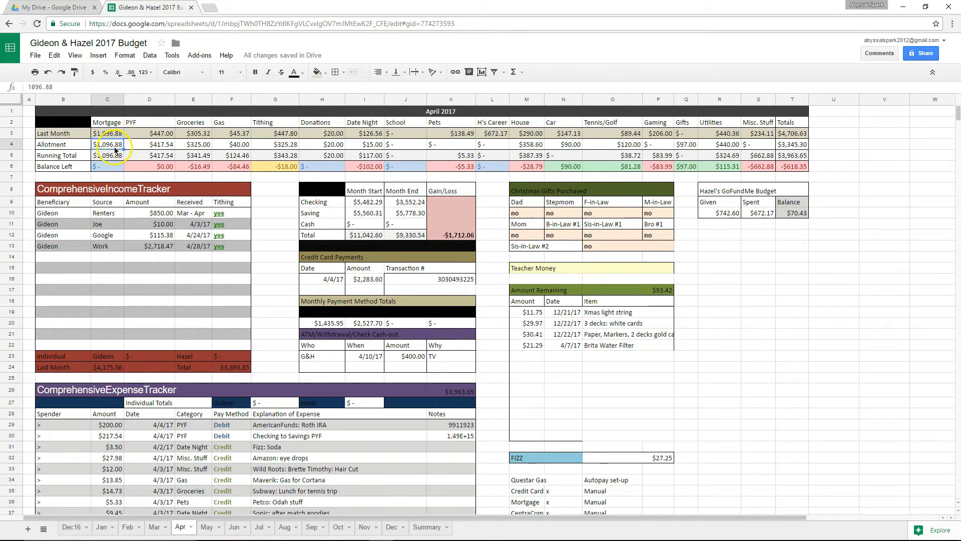
left_click(150, 155)
left_click(189, 147)
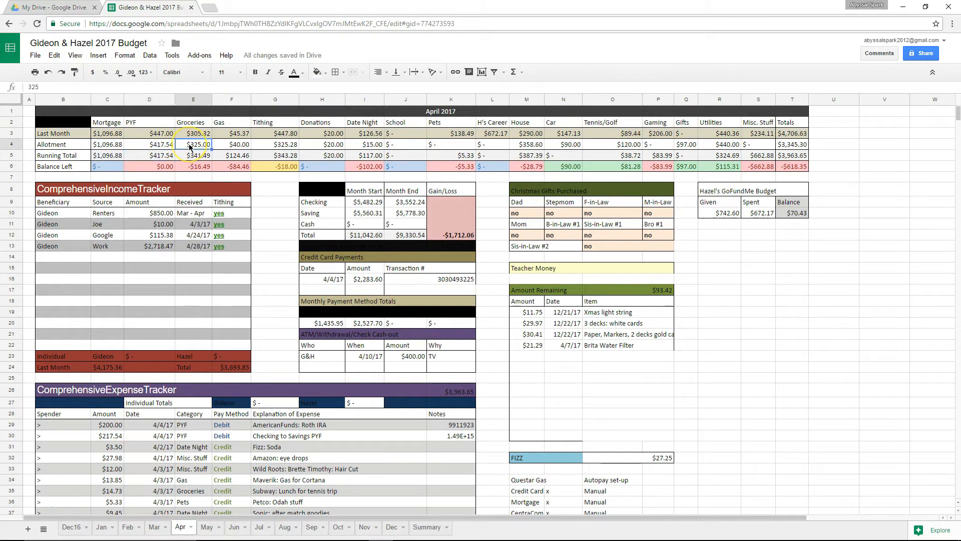
key("alt+Tab")
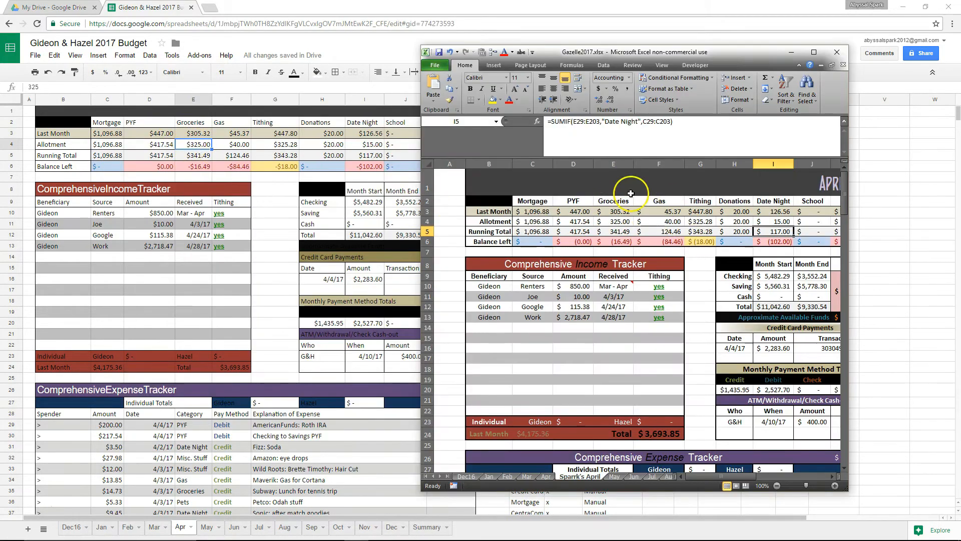
left_click(543, 230)
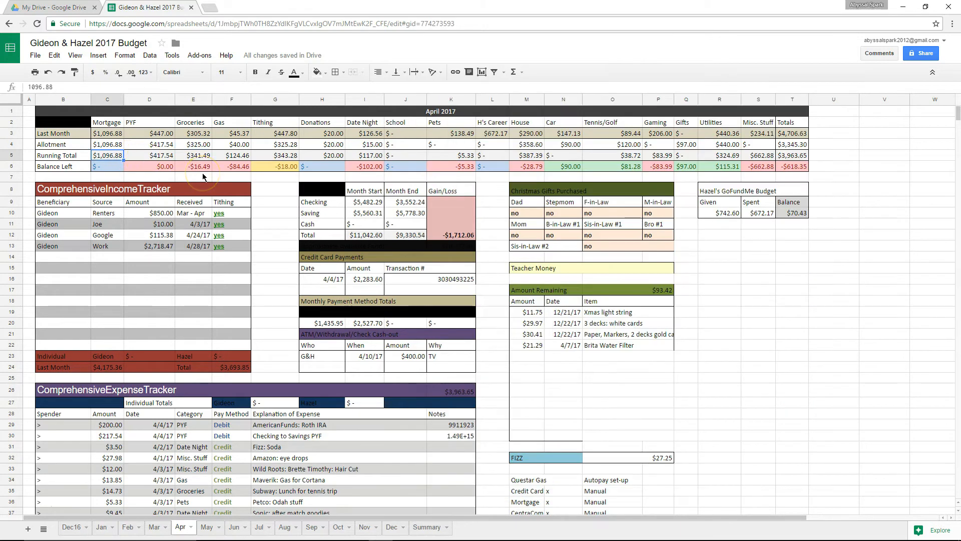
Return to the Google Sheets budget and examine the Running Total row from Mortgage through Totals for formulas missing from the transfer.
key("Right")
key("Right")
key("Right")
key("Right")
key("Right")
key("Right")
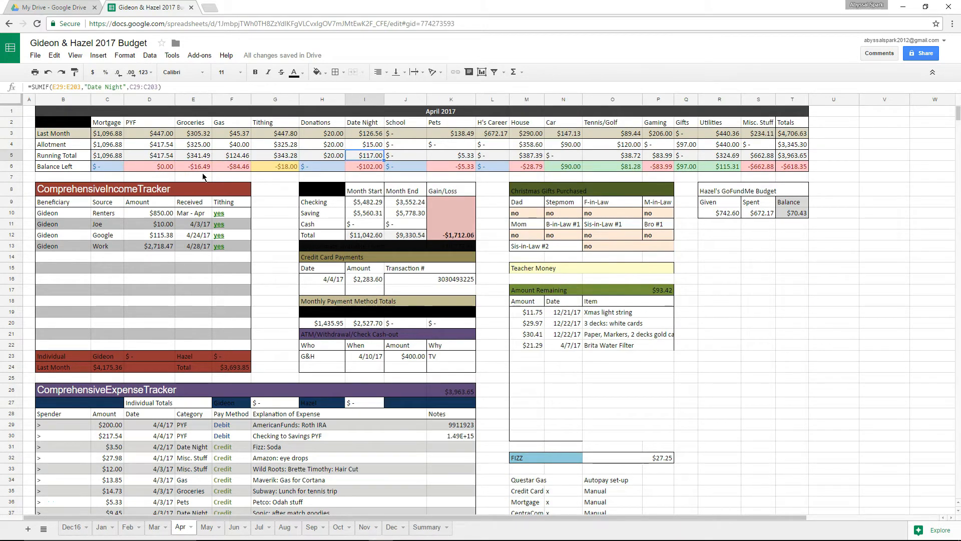
key("Right")
key("Right")
key("Right")
key("Right")
key("Right")
key("Right")
key("Right")
key("Right")
key("Right")
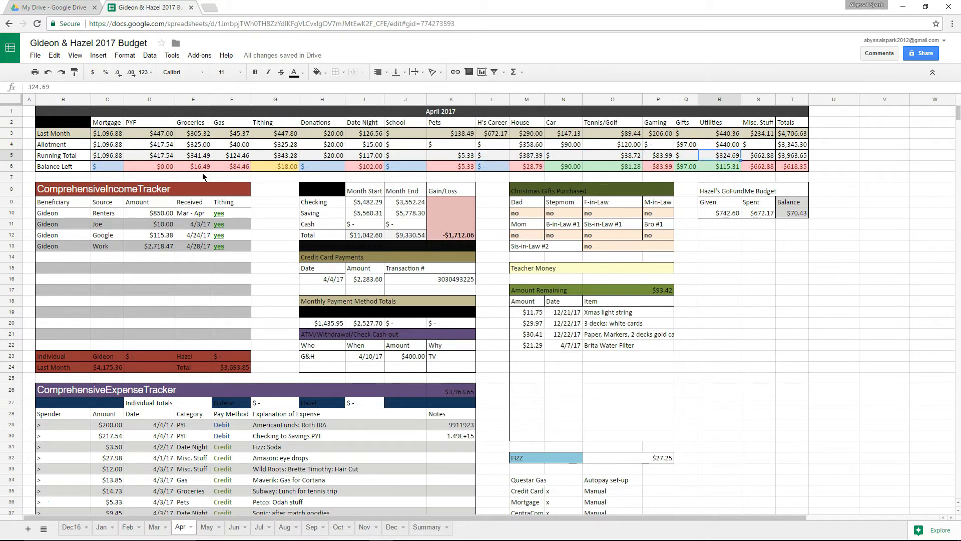
left_click(805, 158)
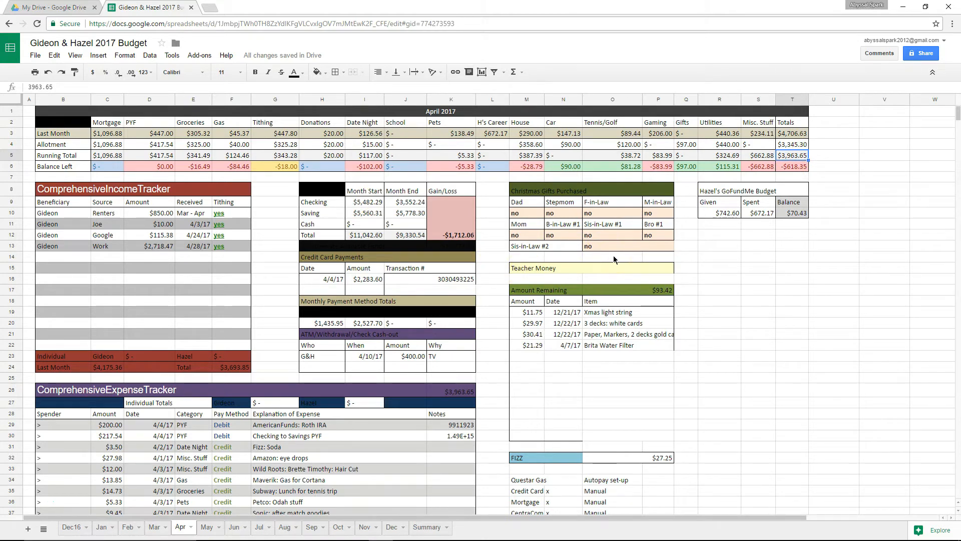
Switch back and forth between the Google Sheets budget and Gazelle2017.xlsx in Excel, ending on the Excel workbook.
key("alt+Tab")
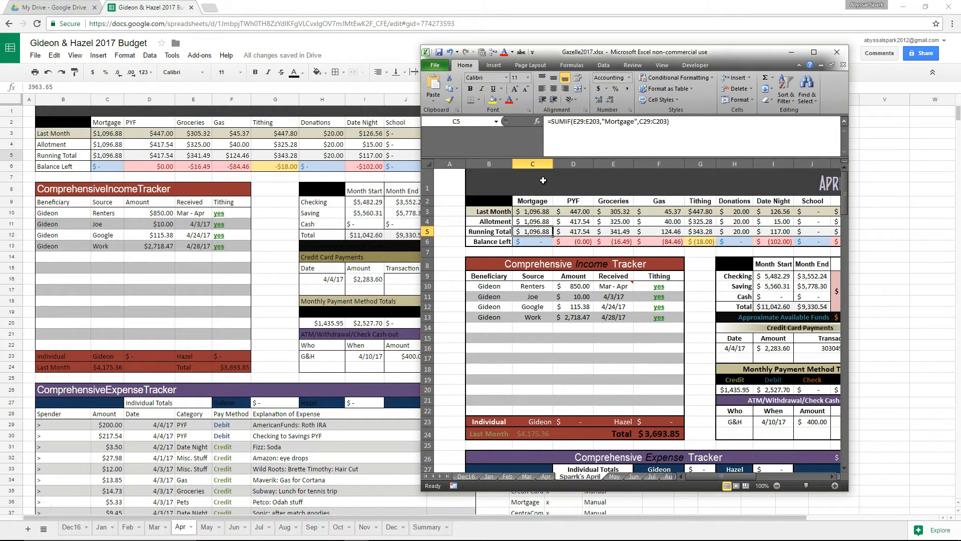
key("alt+Tab")
key("alt+Tab")
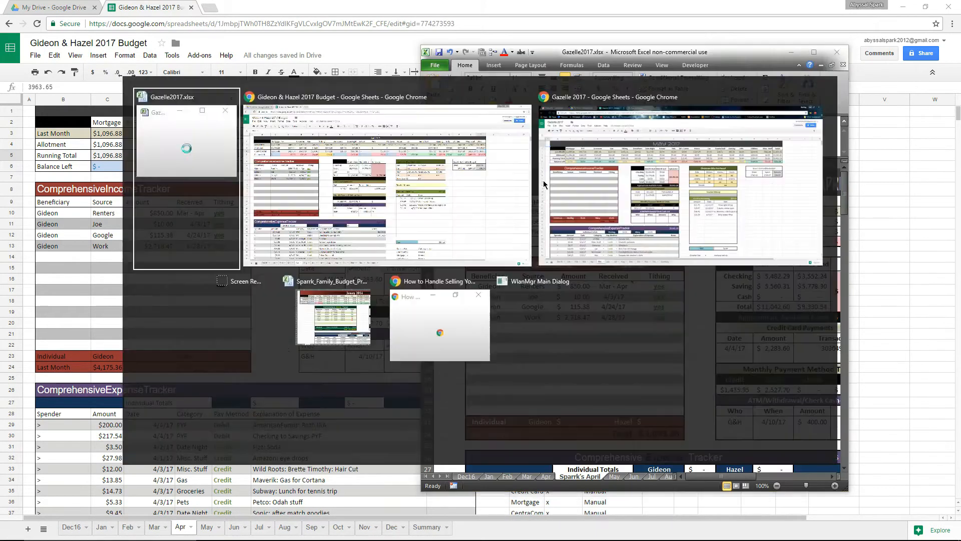
key("alt+Tab")
key("alt+Tab")
key("alt+Tab")
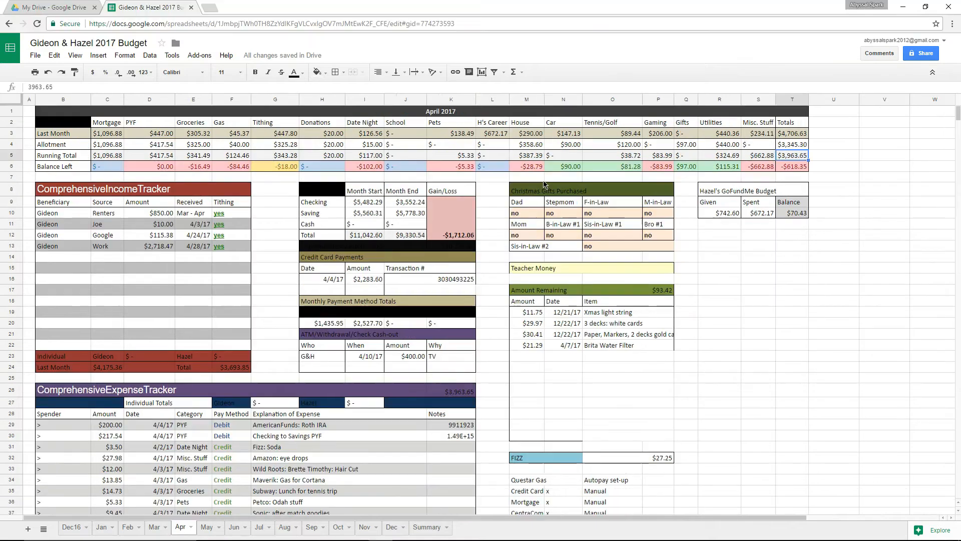
key("alt+Tab")
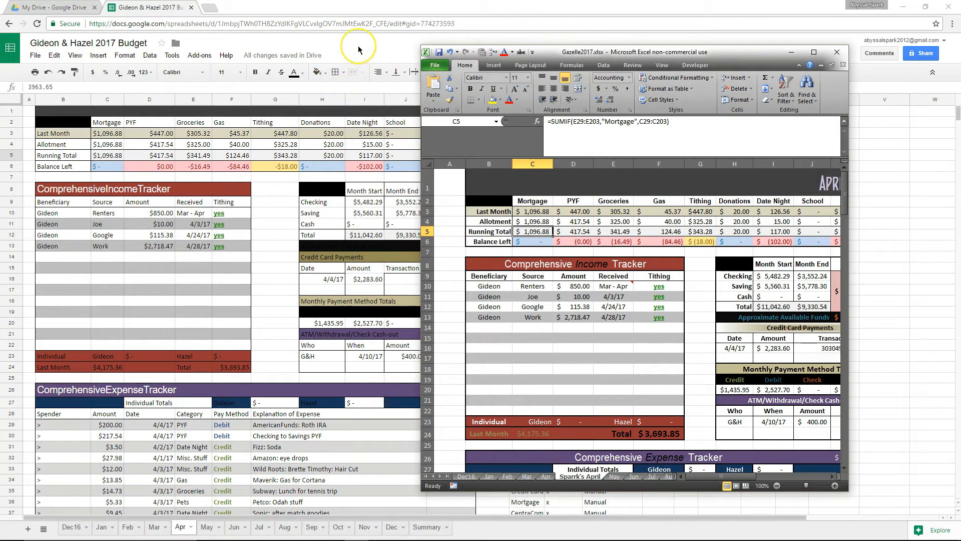
key("alt+Tab")
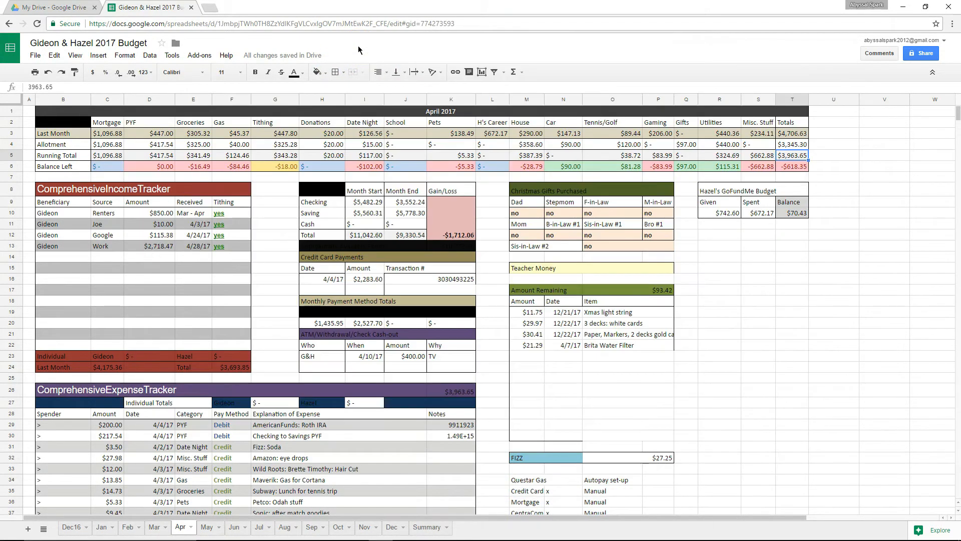
key("alt+Tab")
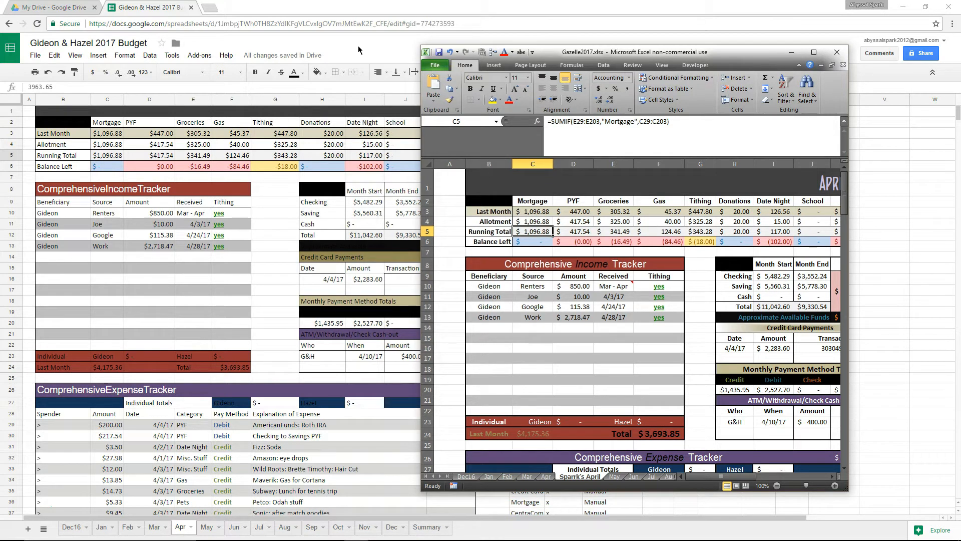
key("alt")
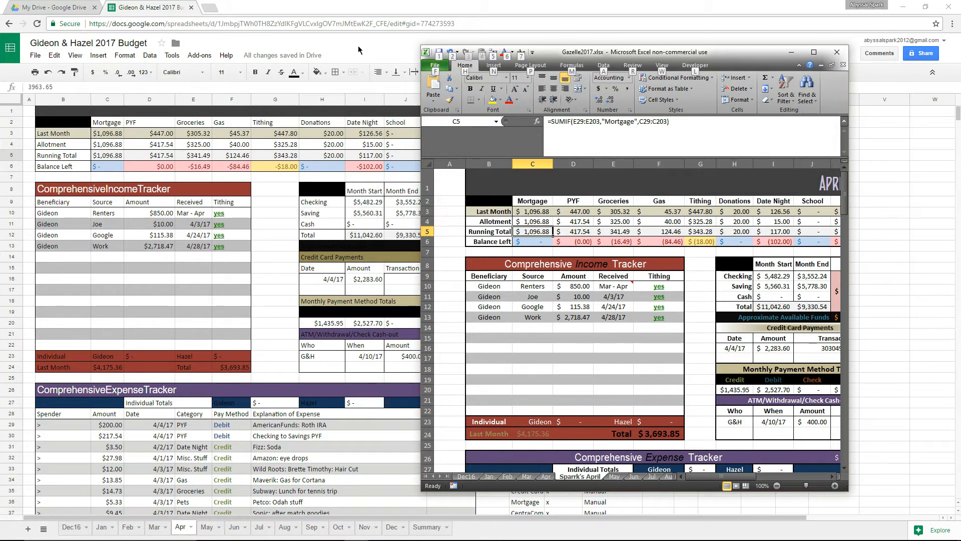
key("alt+Tab")
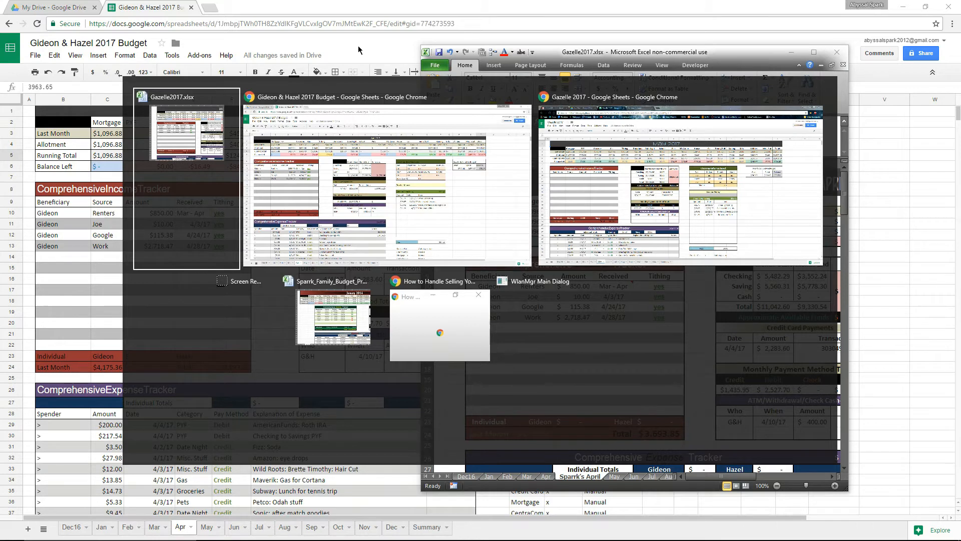
key("alt+Tab")
key("alt+Tab")
key("alt+Tab")
key("alt+Tab")
key("alt+Tab")
key("alt+Tab")
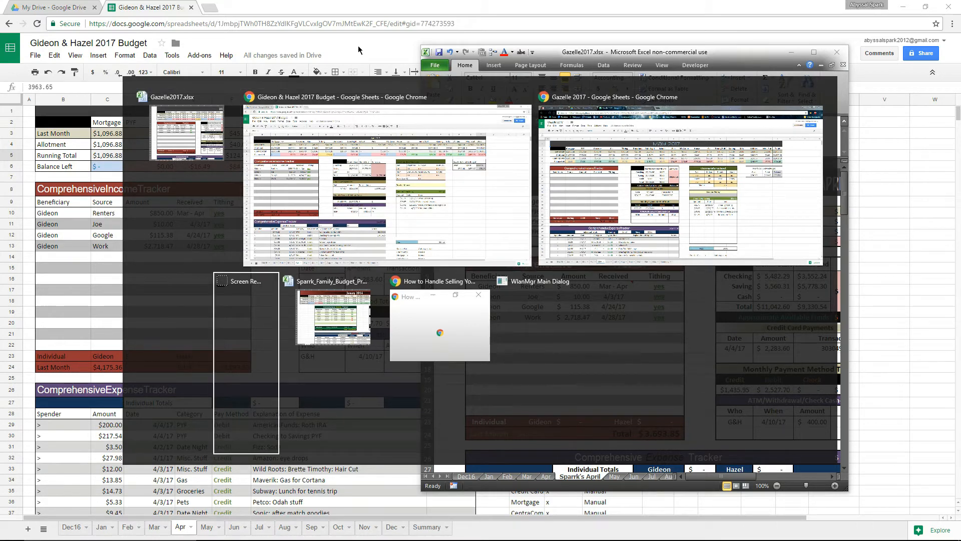
key("alt+Tab")
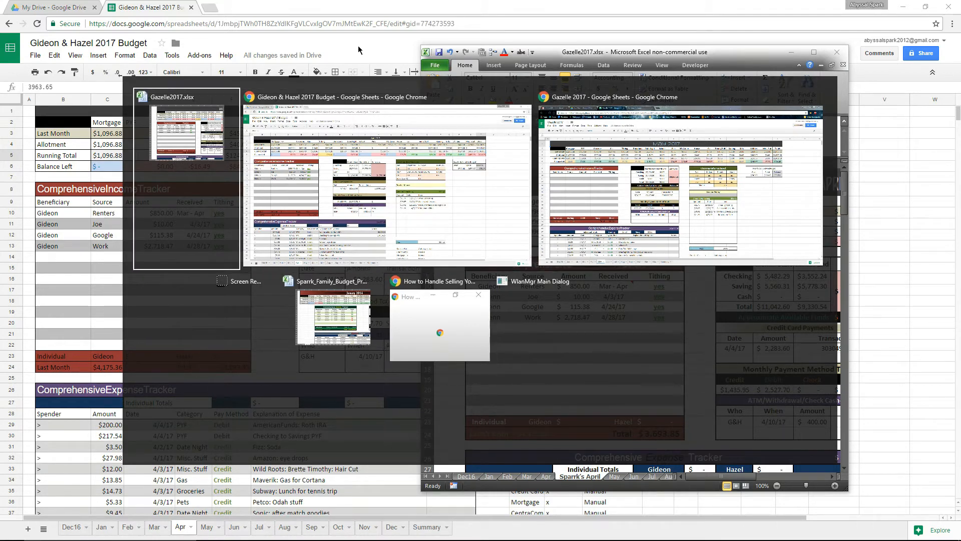
key("alt+Tab")
key("alt+Tab")
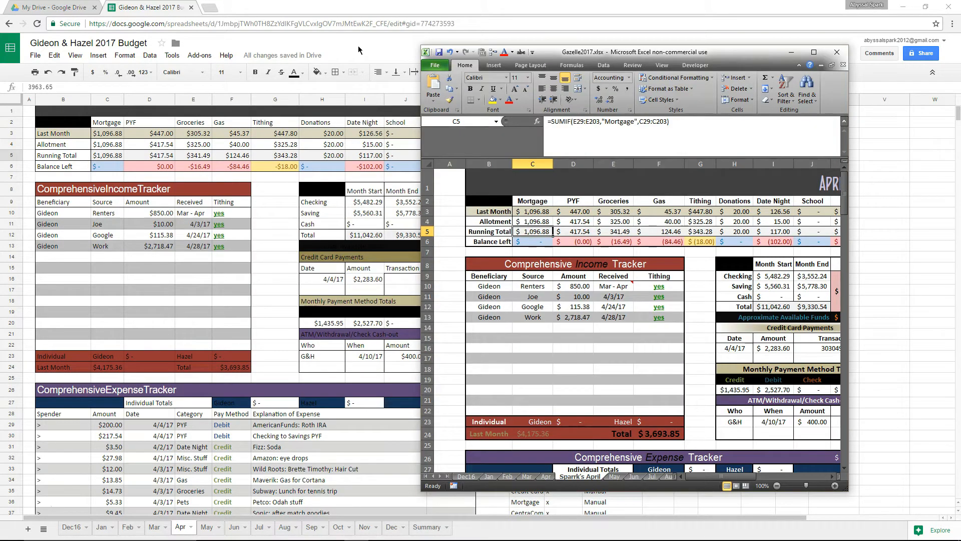
Copy the Mortgage formula =SUMIF(E29:E203,"Mortgage",C29:C203) from Excel's cell C5 and replace the Mortgage running total in C5 of the Google Sheets Apr sheet.
double_click(530, 228)
left_click_drag(669, 121, 537, 135)
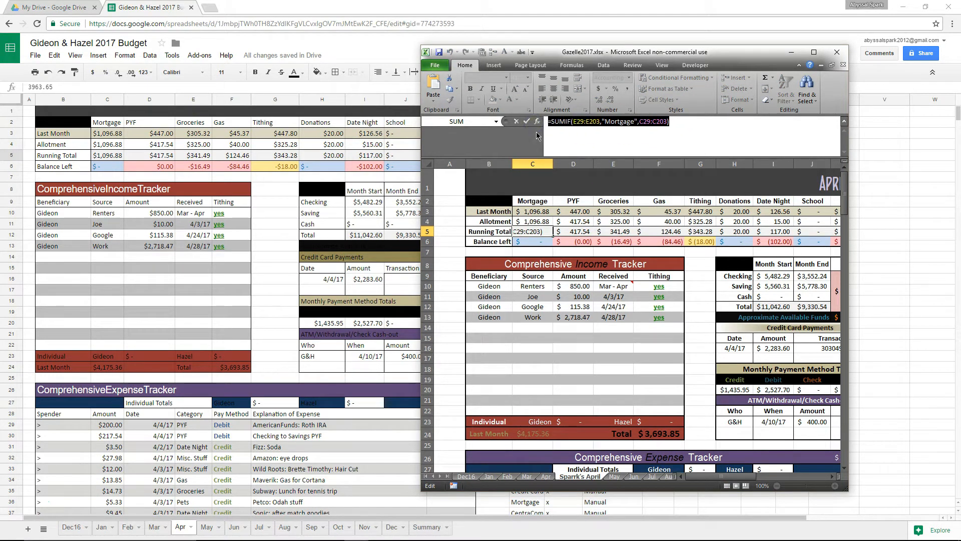
key("Escape")
left_click(108, 154)
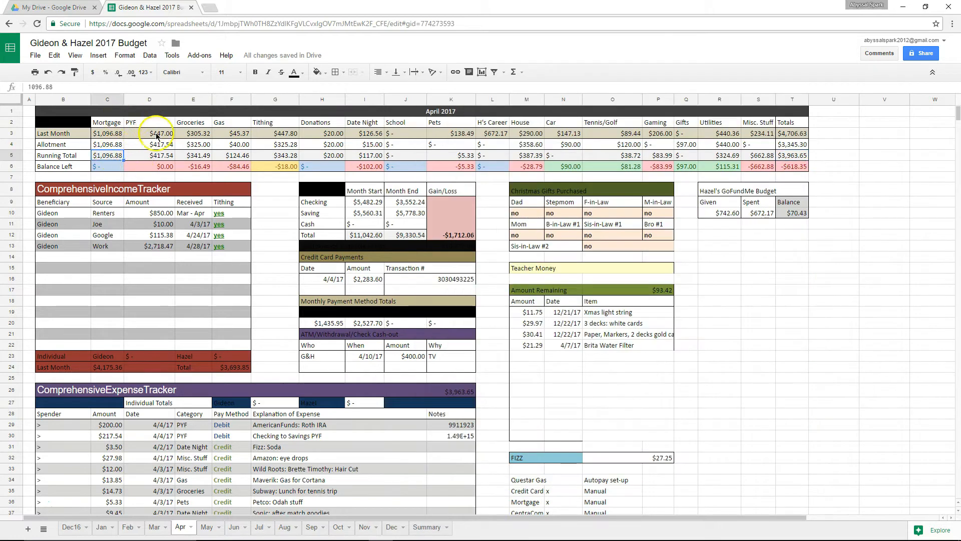
left_click(124, 88)
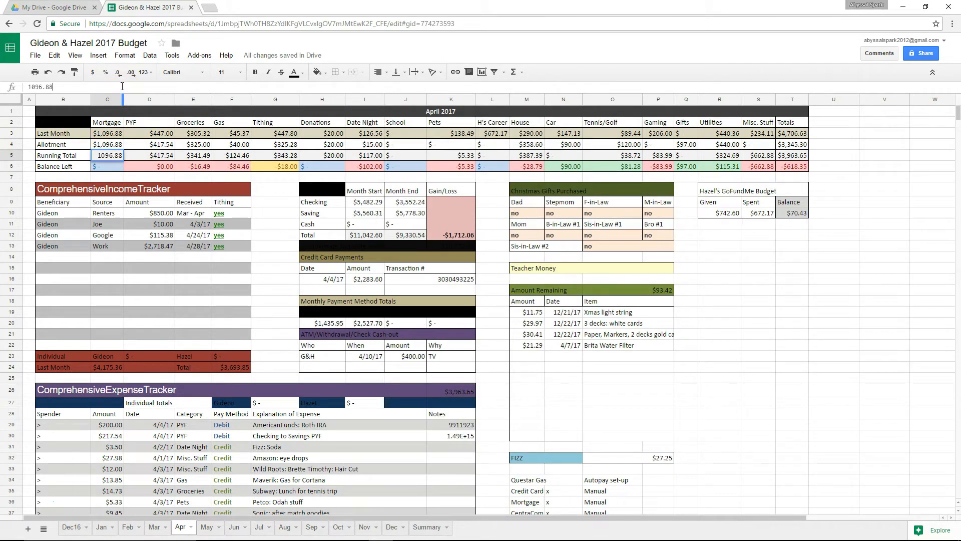
left_click(122, 163)
left_click(120, 157)
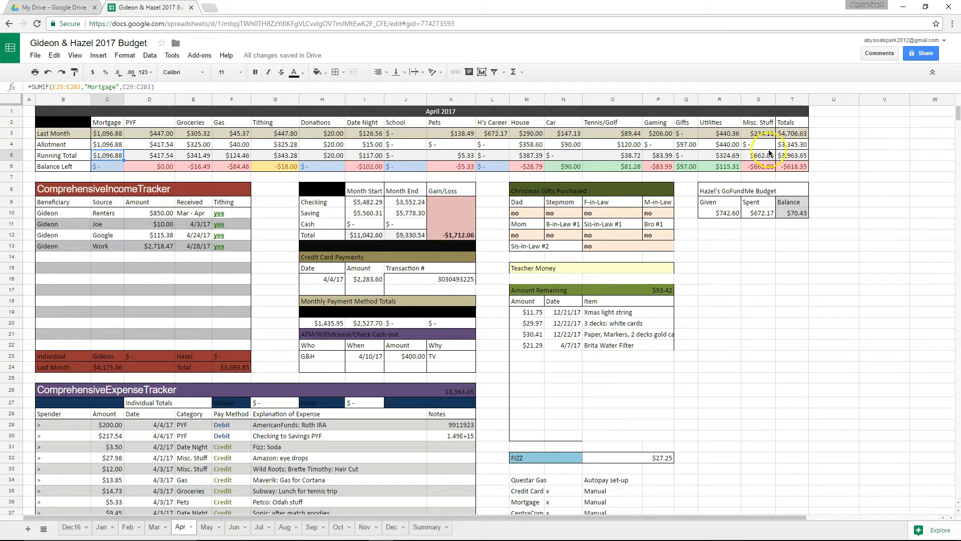
Check the Allotment total in Google Sheets, then examine the Last Month row and the Allotment total's formula in cell T4 in Excel.
left_click(803, 145)
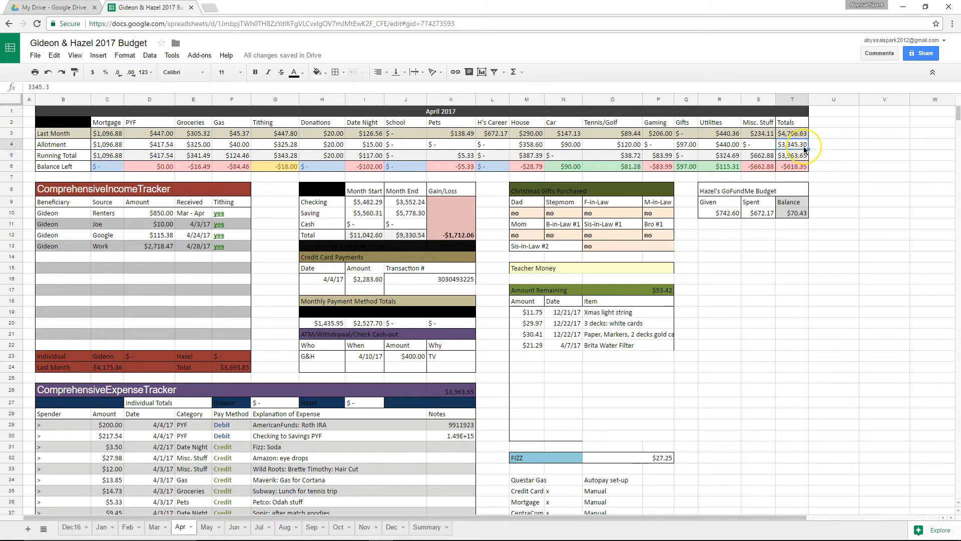
key("alt+Tab")
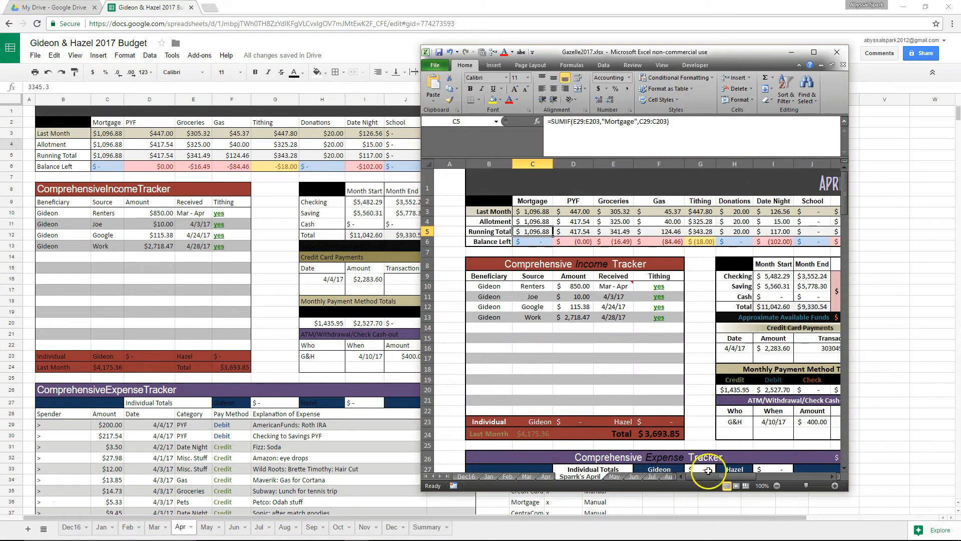
mouse_move(727, 480)
left_mouse_down()
mouse_move(746, 480)
mouse_move(727, 480)
left_mouse_up()
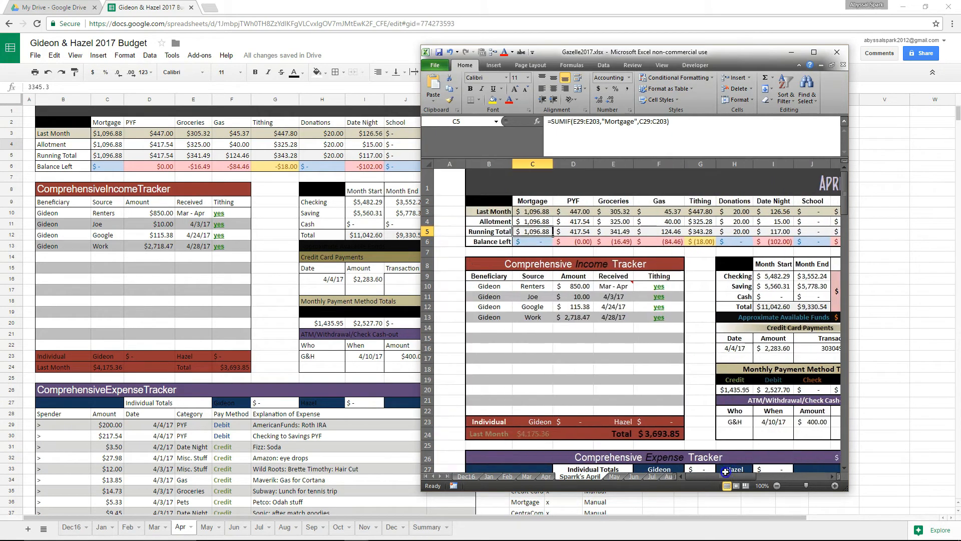
left_click(535, 213)
key("Right")
key("Right")
key("Right")
key("Right")
key("Right")
key("Right")
key("Right")
key("Right")
key("Right")
key("Right")
key("Right")
key("Right")
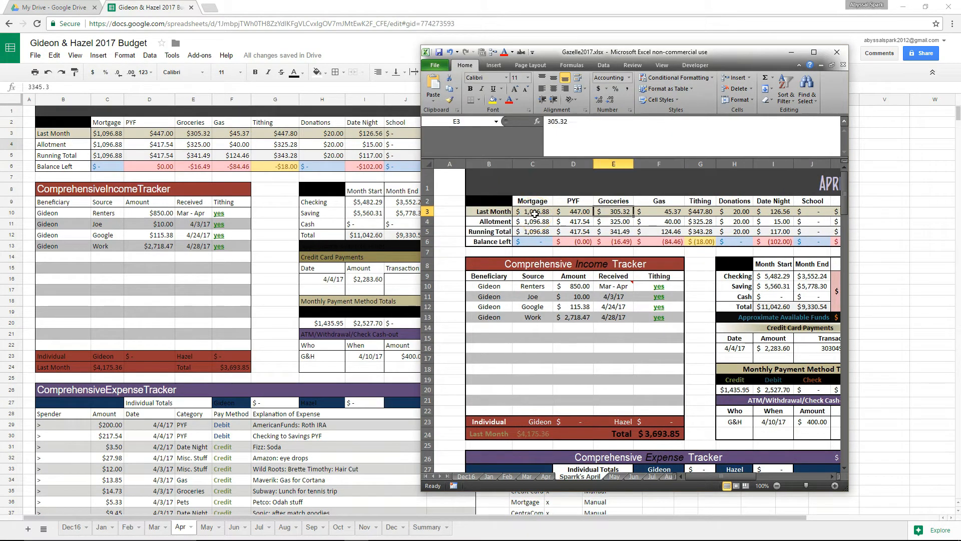
key("Right")
key("Right")
key("Right")
key("Right")
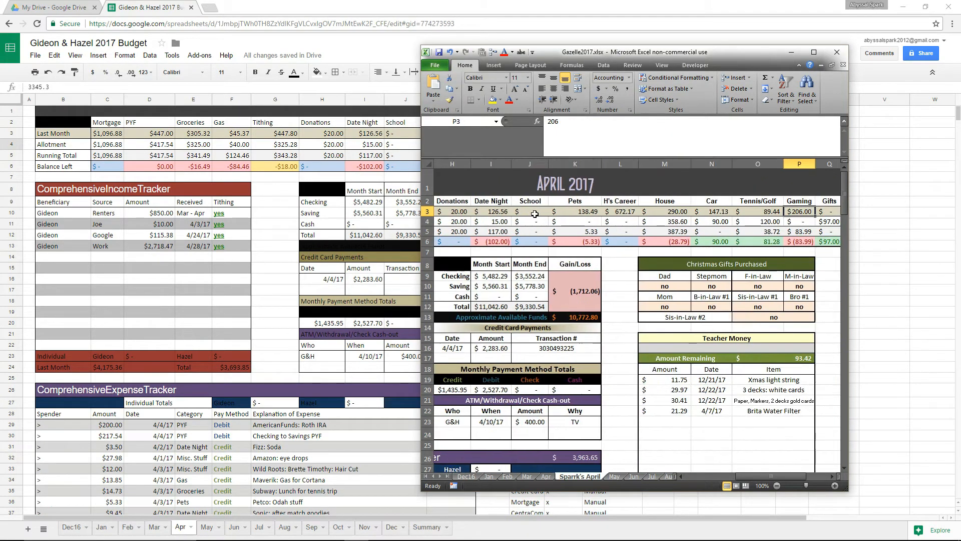
key("Down")
key("Right")
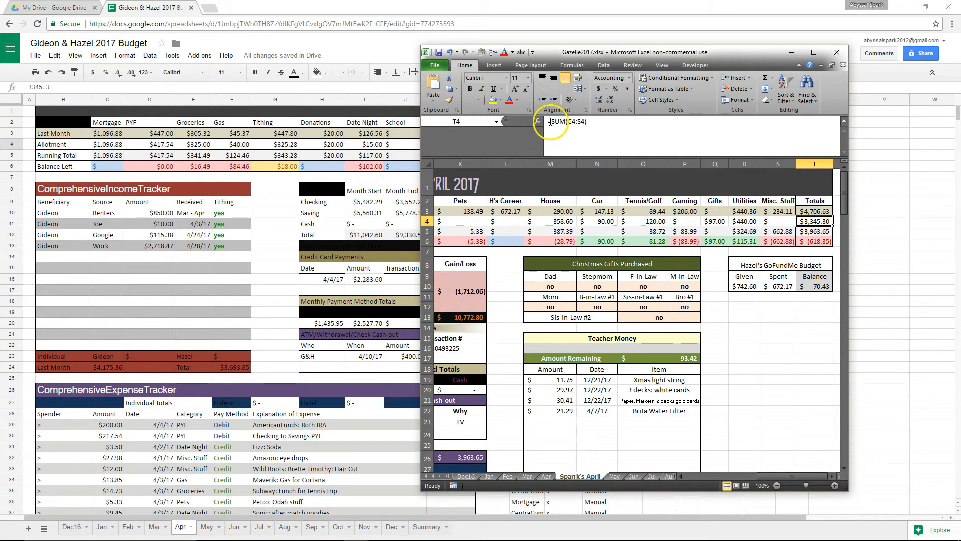
Examine the Allotment row in Excel from Totals back to its label to see which cells hold plain values.
key("Left")
key("Left")
key("Left")
key("Left")
key("Left")
key("Left")
key("Left")
key("Left")
key("Left")
key("Left")
key("Left")
key("Left")
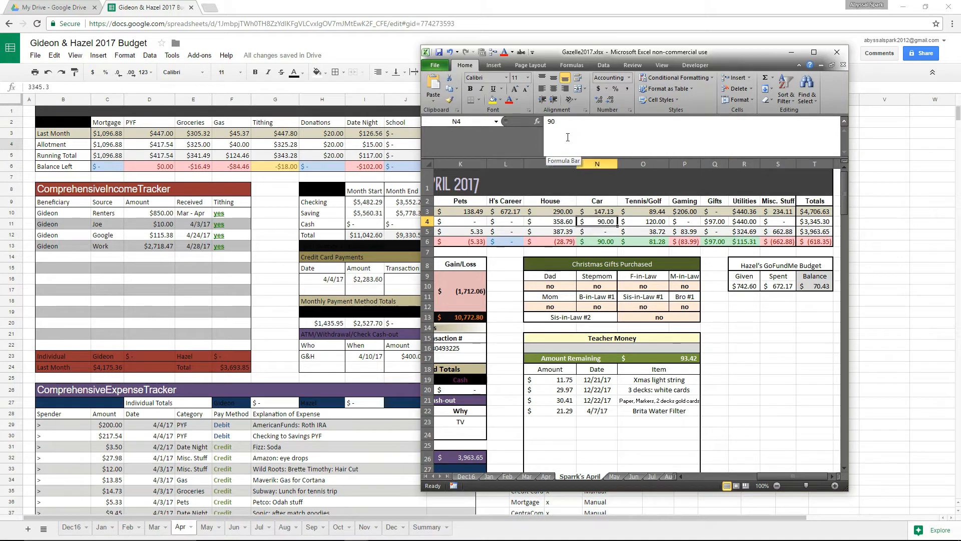
key("Left")
key("Left")
key("Left")
key("Left")
key("Left")
key("Left")
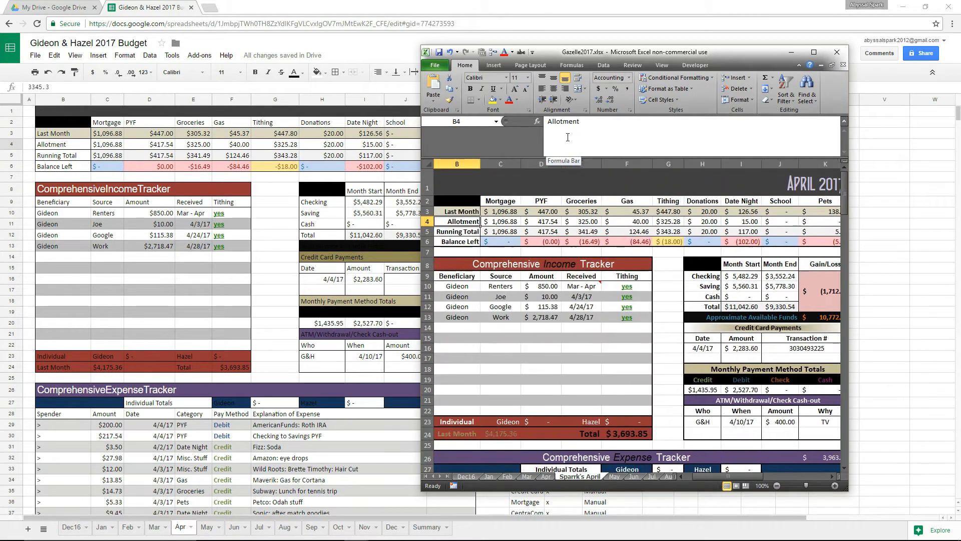
Examine the SUMIF formulas across the Running Total row of the April sheet in Excel.
key("Down")
key("Right")
key("Right")
key("Right")
key("Right")
key("Right")
key("Right")
key("Right")
key("Right")
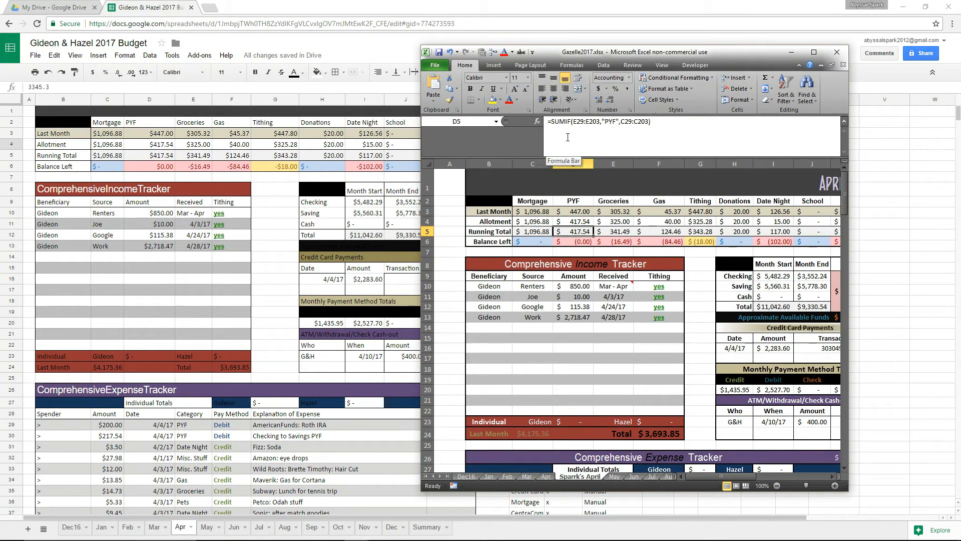
key("Right")
key("Right")
key("Right")
key("Right")
key("Right")
key("Right")
key("Right")
key("Right")
key("Right")
key("Right")
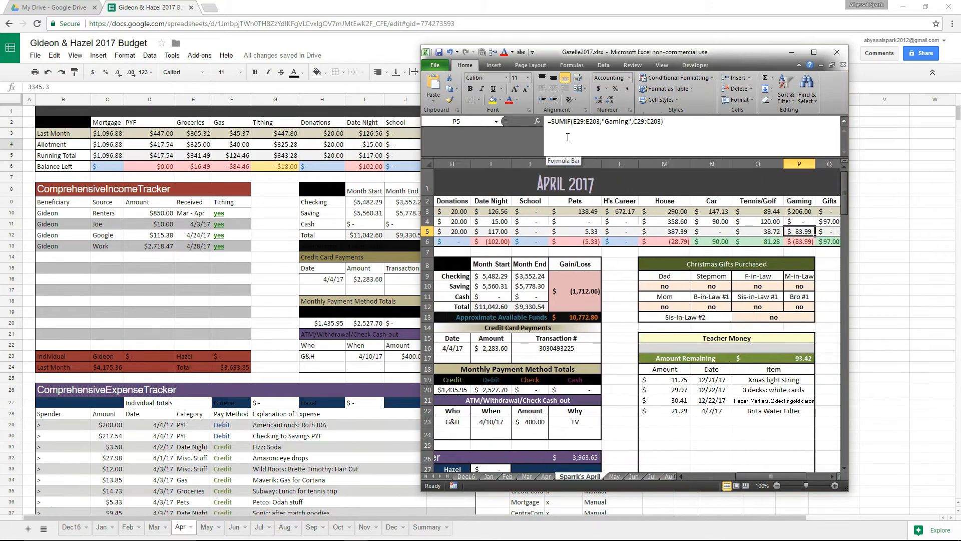
Examine the allotment-minus-running-total formulas across the Balance Left row of the April sheet in Excel.
key("Down")
key("Left")
key("Left")
key("Left")
key("Left")
key("Left")
key("Left")
key("Left")
key("Left")
key("Left")
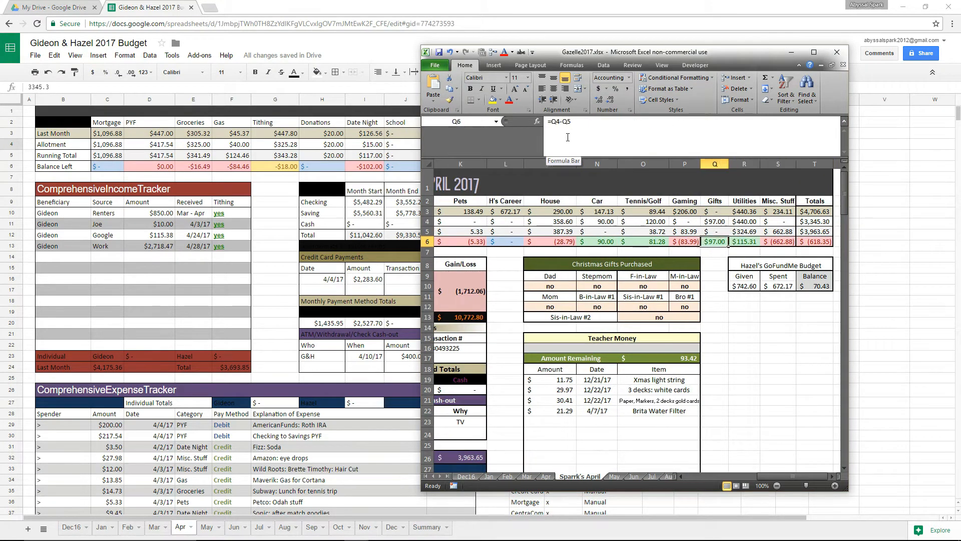
key("Left")
key("Left")
key("Left")
key("Left")
key("Left")
key("Left")
key("Left")
key("Left")
key("Left")
key("Left")
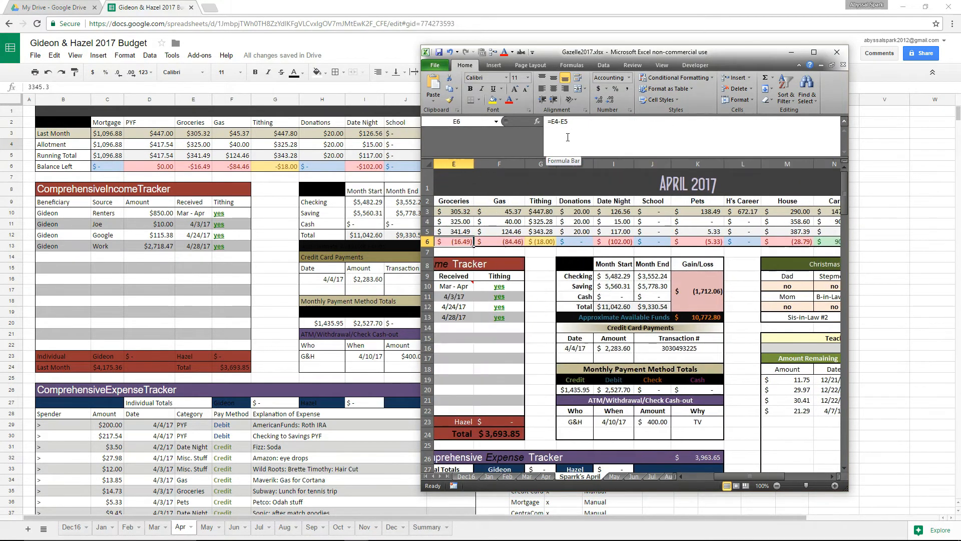
key("Right")
key("Right")
key("Right")
key("Right")
key("Right")
key("Right")
key("Right")
key("Right")
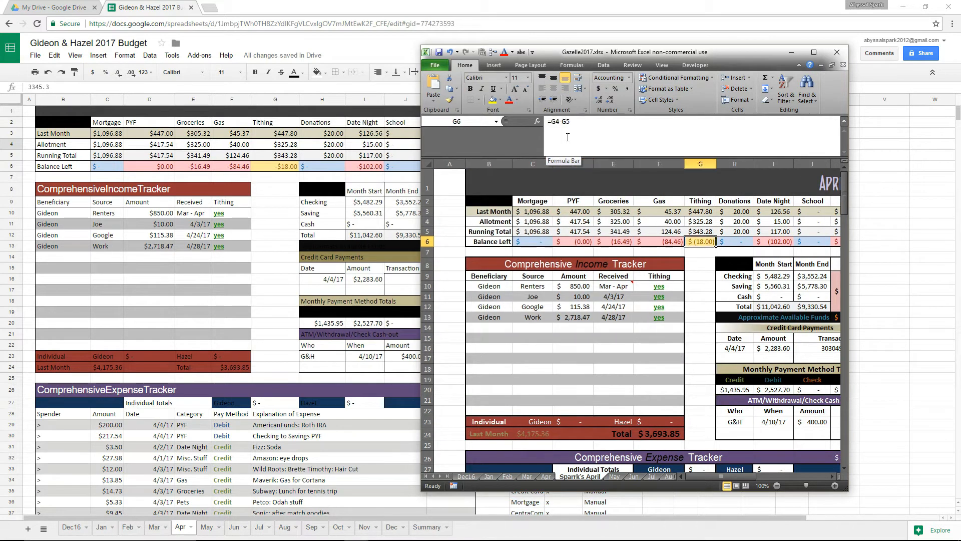
Examine the formulas of the individual income totals in F23 and D23 of the Excel April sheet.
key("Left")
key("Left")
left_click(646, 422)
left_click(576, 423)
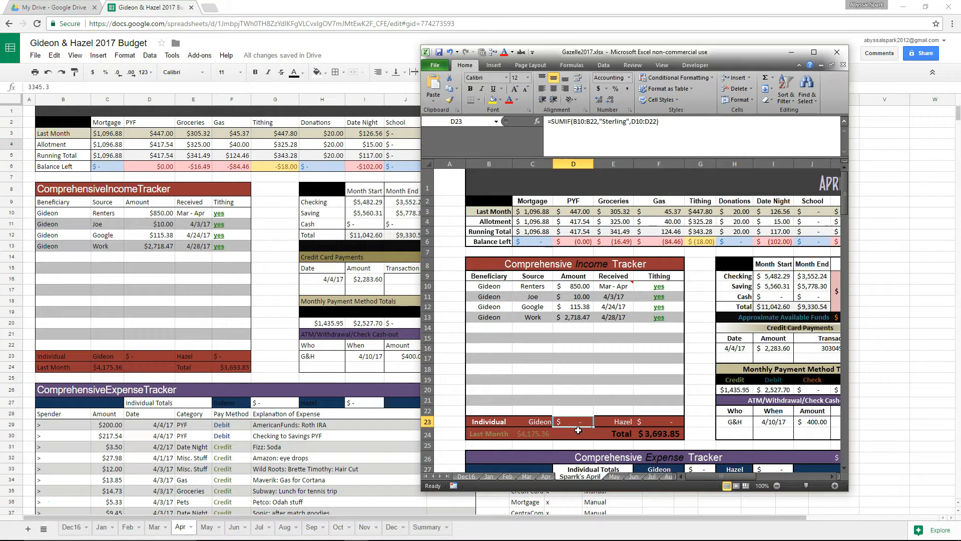
Copy the complete SUMIF formula of the individual income total in D23 of the Excel April sheet.
left_click(297, 246)
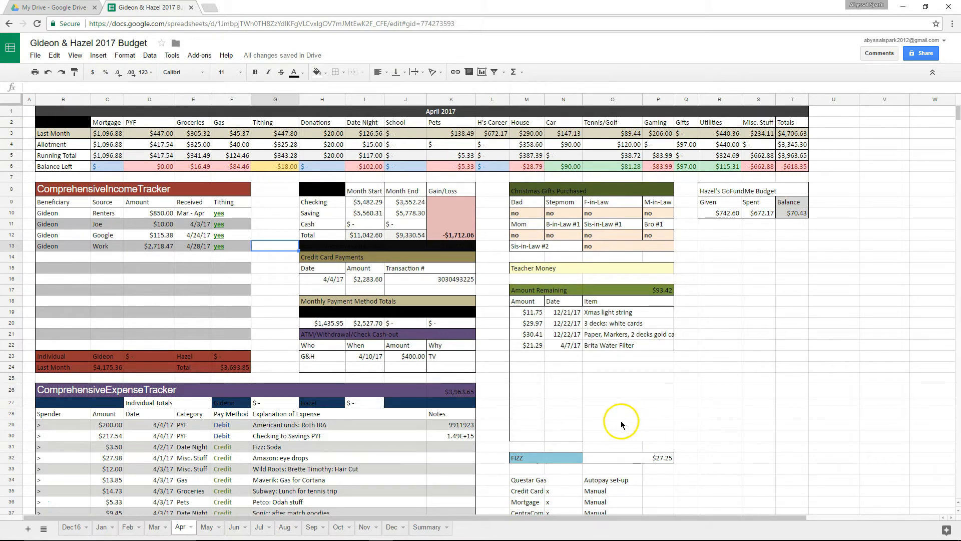
key("alt+Tab")
left_click(603, 133)
left_click_drag(671, 124, 536, 123)
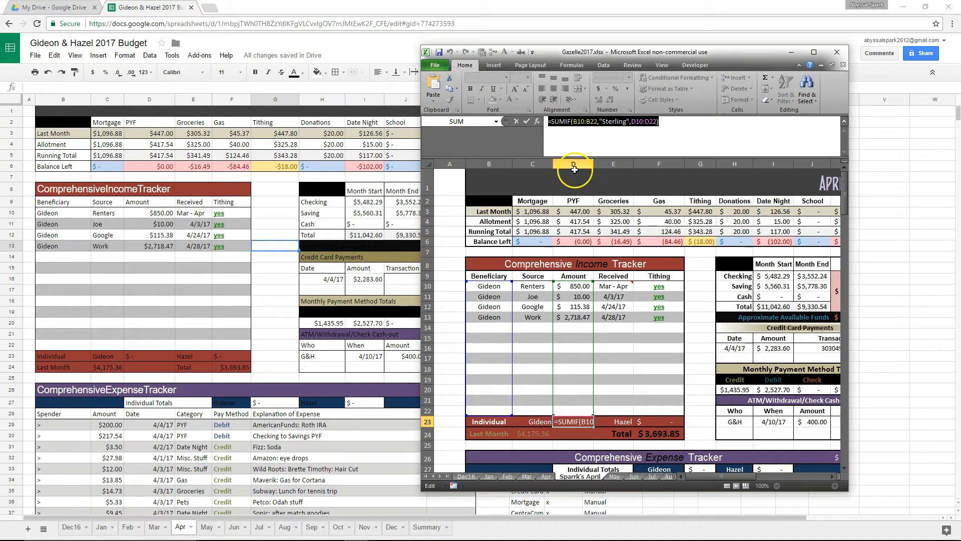
right_click(614, 124)
left_click(638, 140)
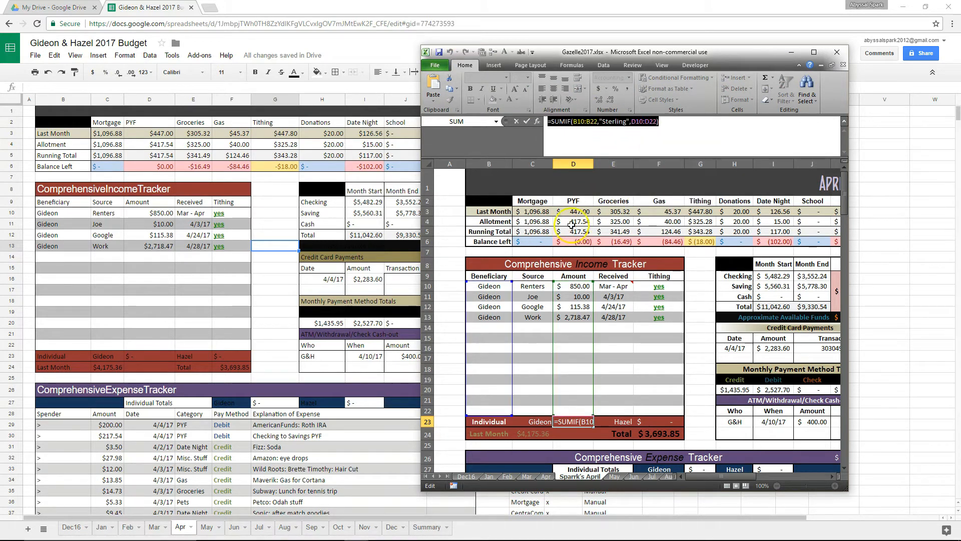
Switch to Google Sheets, try pasting the copied SUMIF formula into G8 of the Apr sheet, and discard the entry.
left_click(429, 10)
left_click(273, 189)
right_click(201, 86)
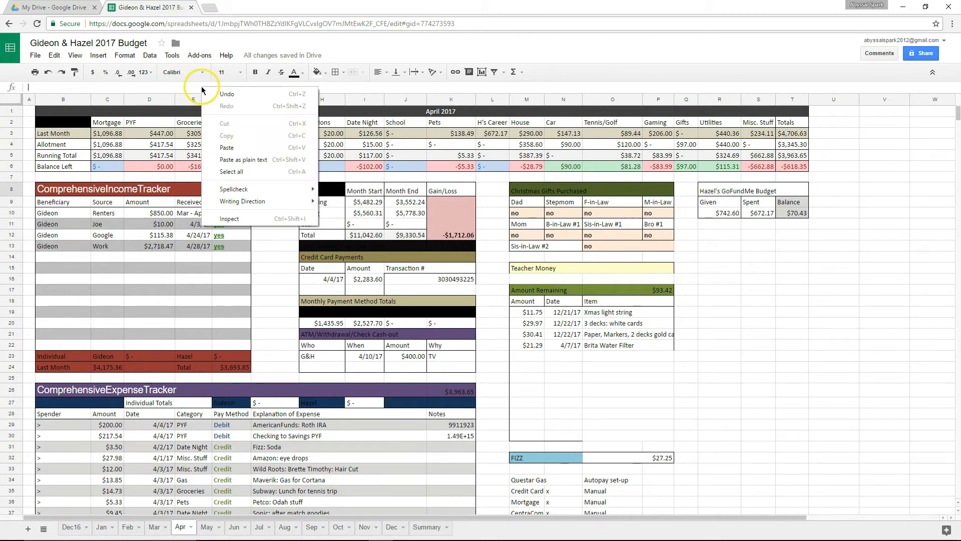
left_click(225, 154)
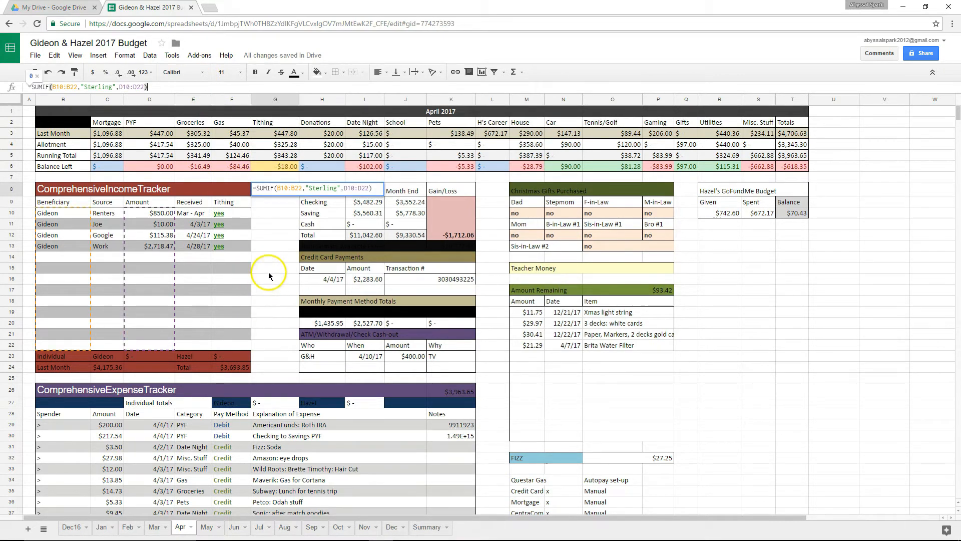
key("Escape")
left_click(846, 315)
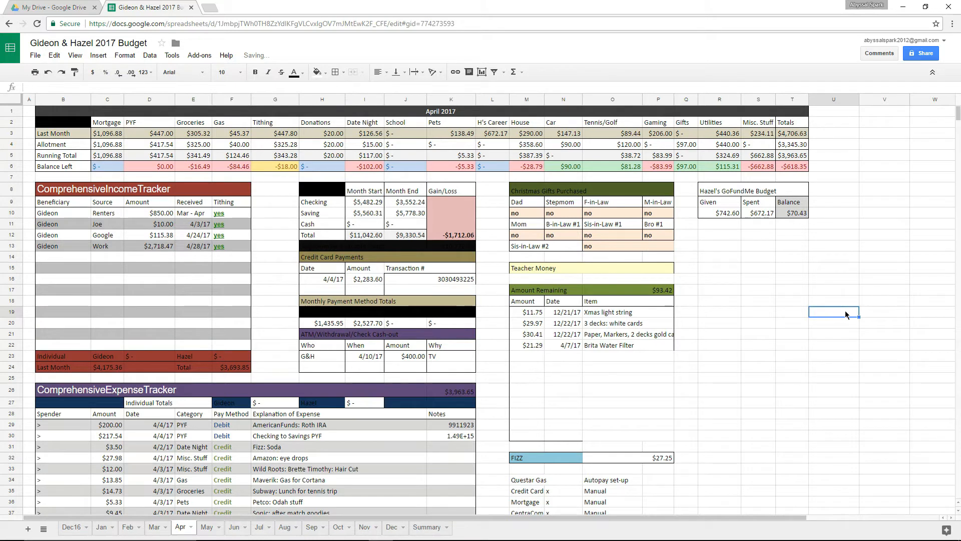
left_click(826, 317)
scroll(661, 291, "down", 3)
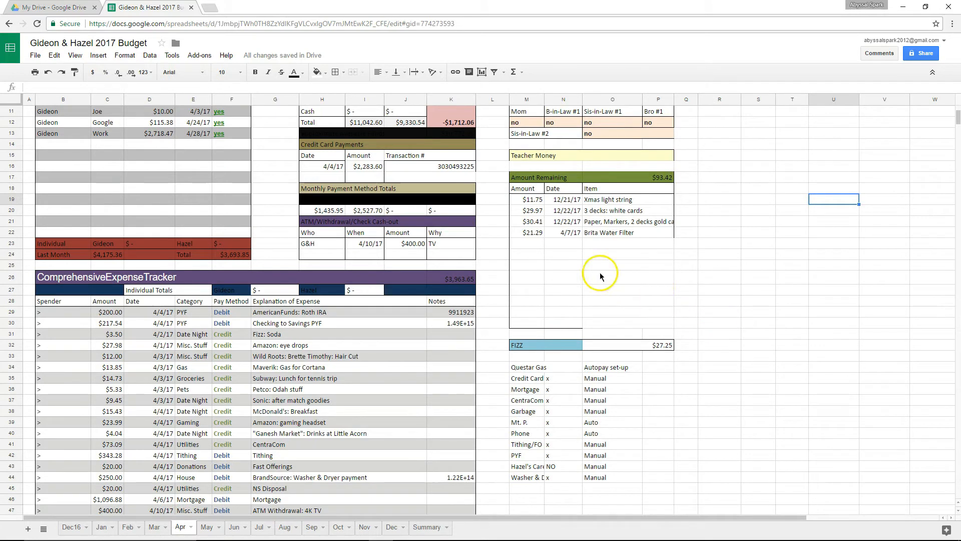
scroll(606, 323, "up", 3)
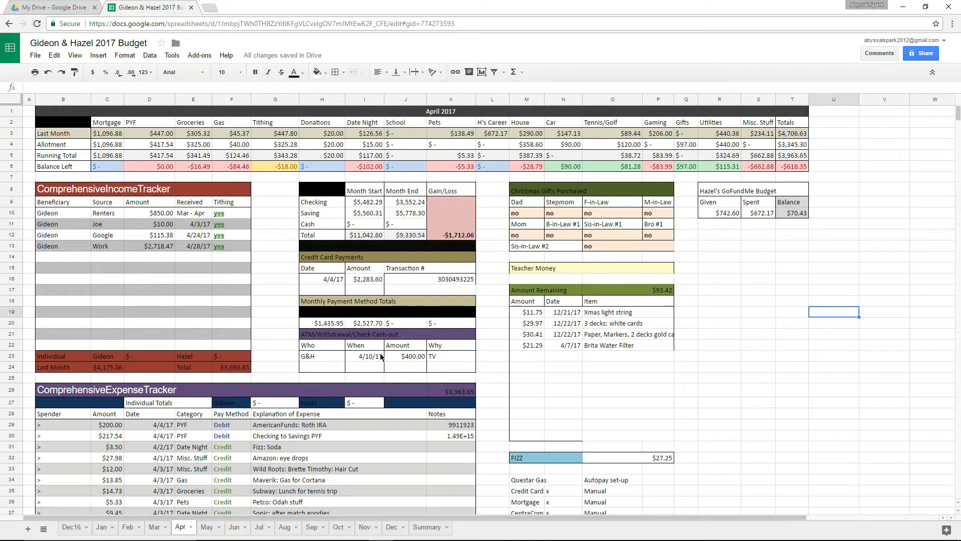
key("alt+Tab")
key("alt+Tab")
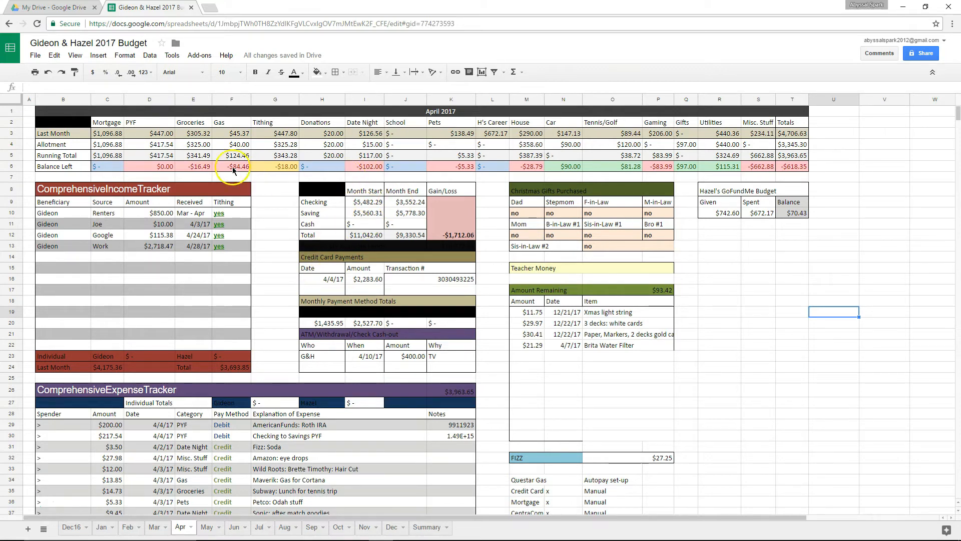
Set the Tithing entry for the Renters income to no and the F-in-Law entry under Christmas Gifts Purchased to yes.
left_click(230, 212)
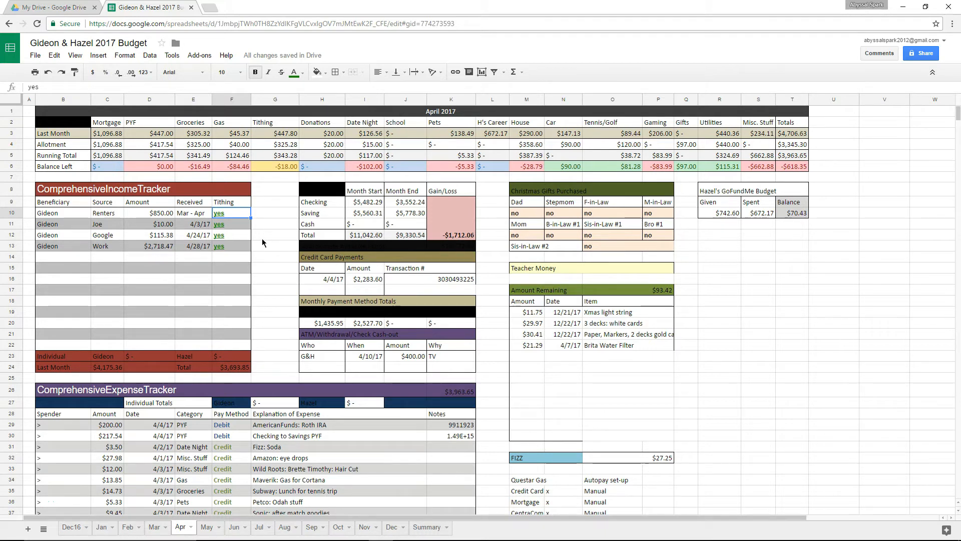
type("no")
key("Return")
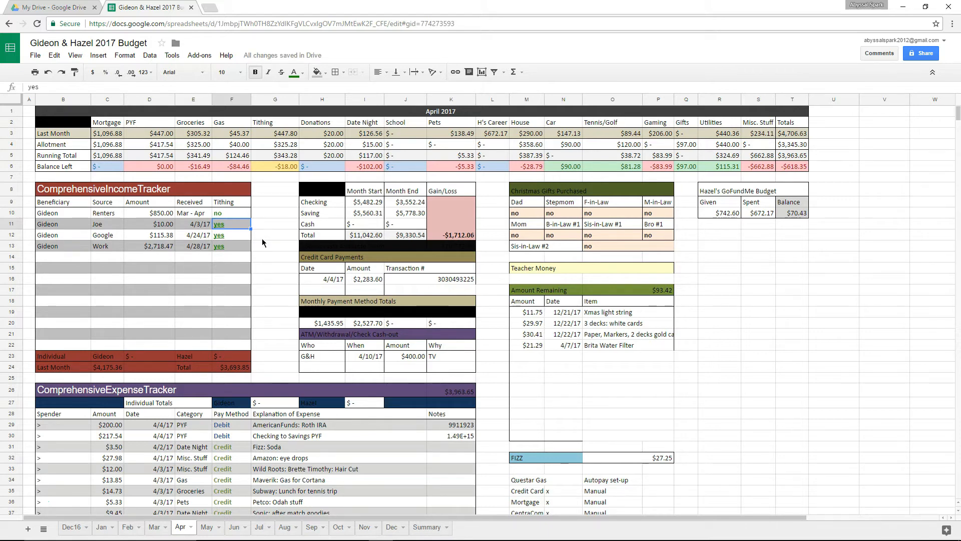
left_click(599, 215)
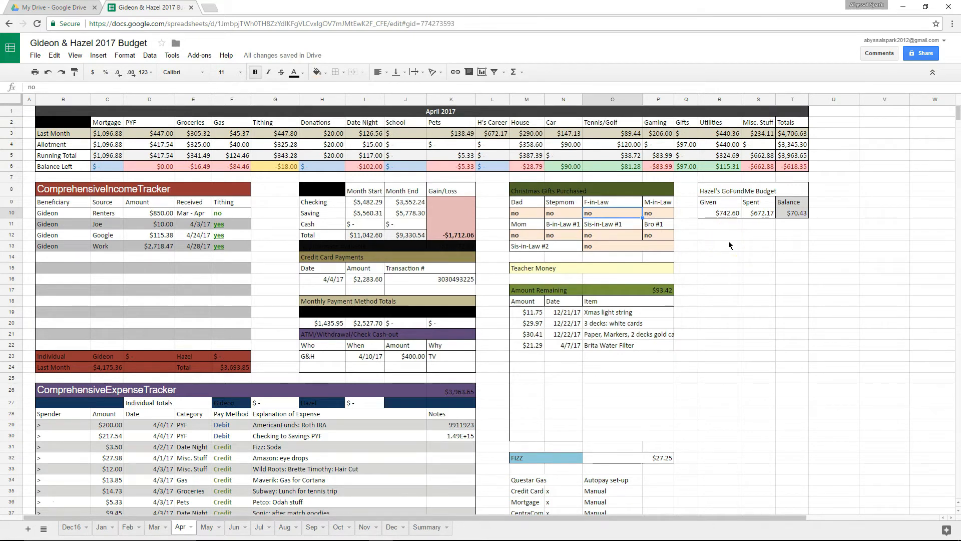
type("yes")
key("Return")
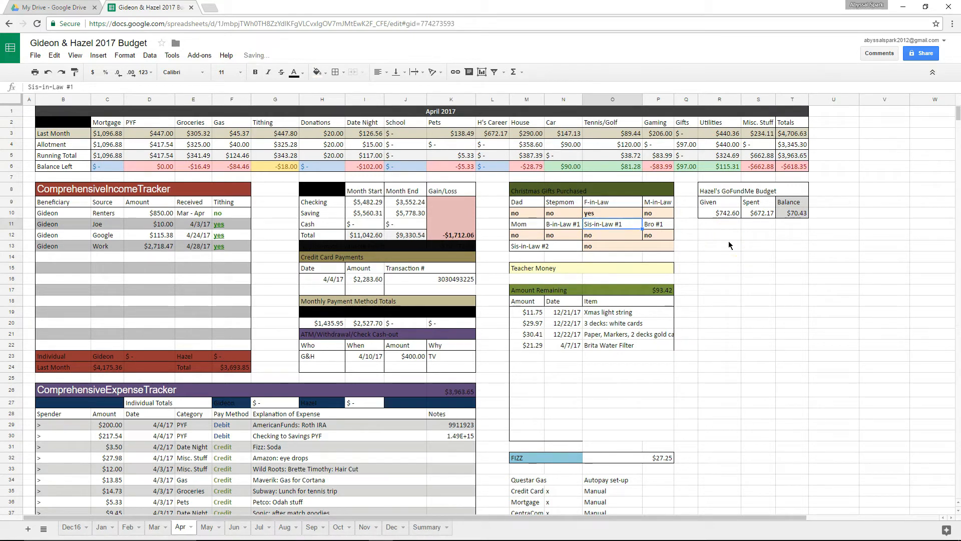
Set the Tennis/Golf value in the Balance Left row to -100.
left_click(639, 168)
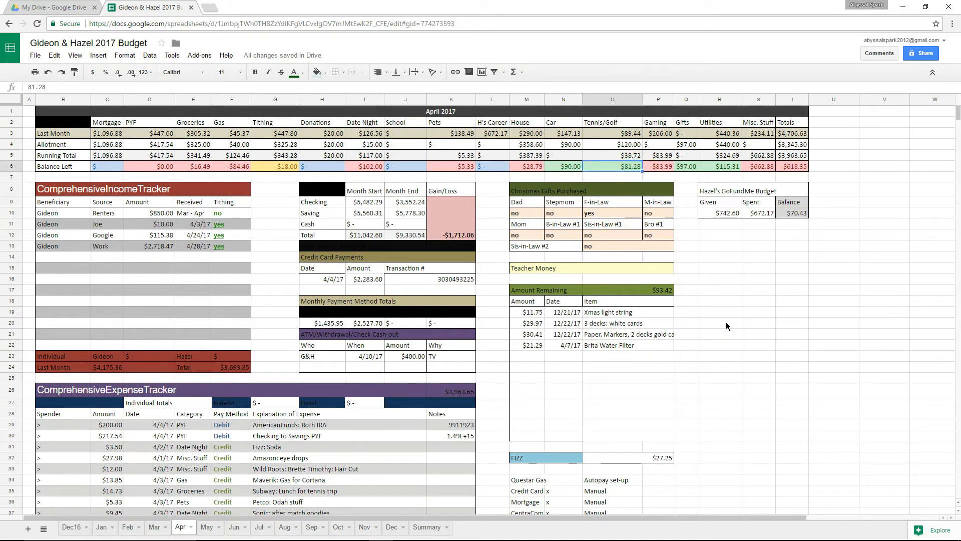
type("-100")
key("Return")
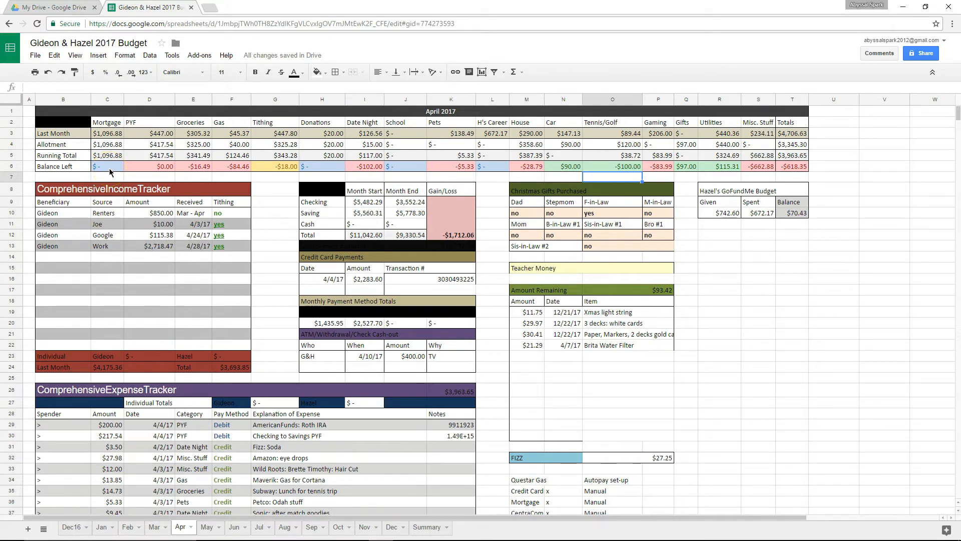
Add a conditional formatting rule to the Balance Left range C6:T6 giving values greater than 0 the default green style.
left_click_drag(795, 166, 107, 168)
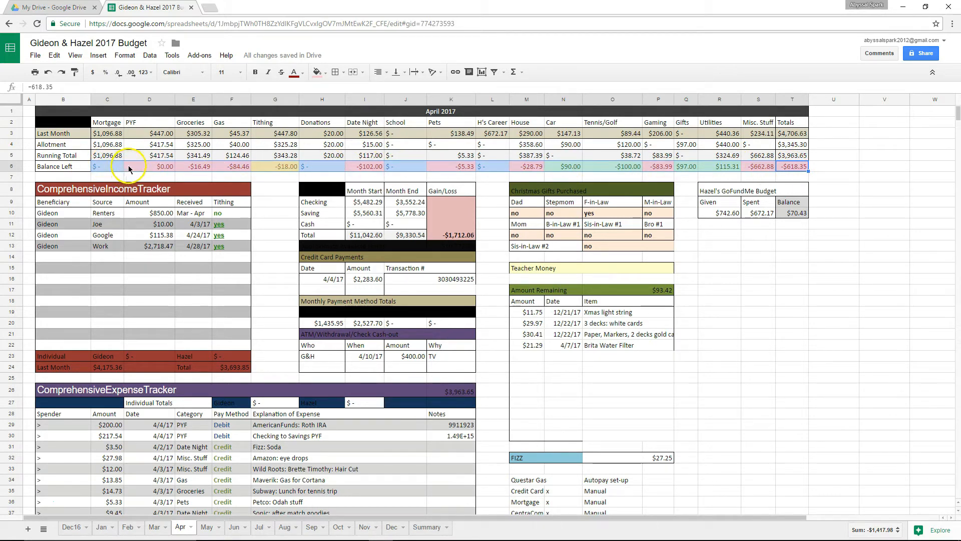
left_click(125, 55)
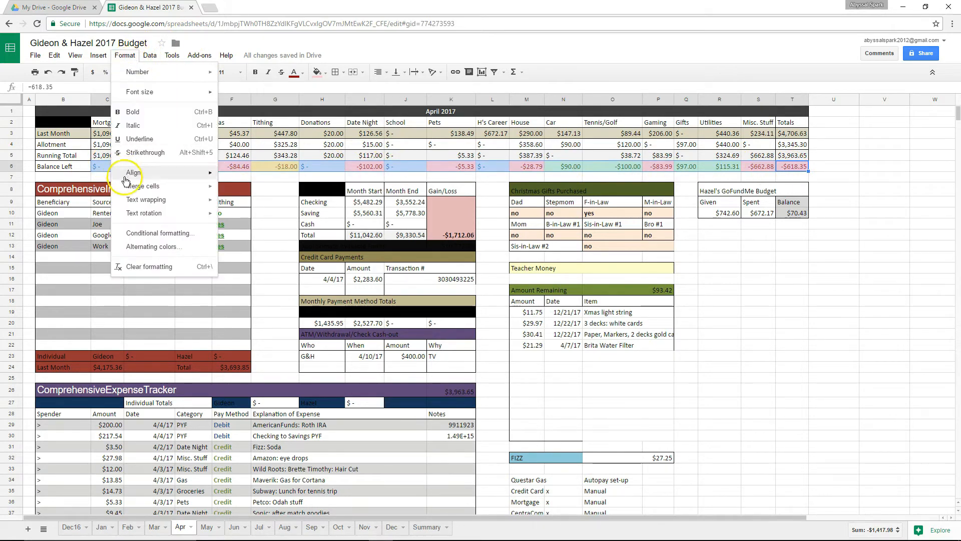
left_click(201, 237)
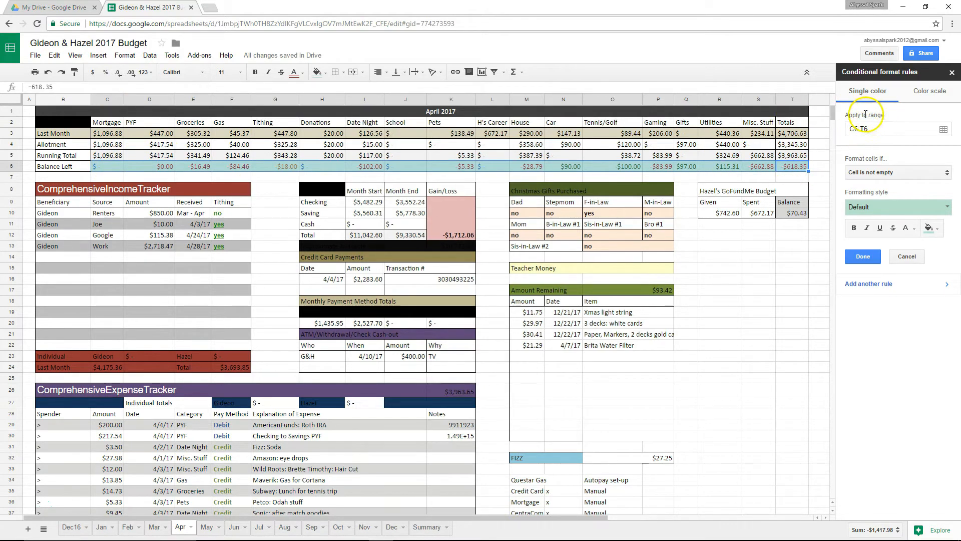
left_click(902, 177)
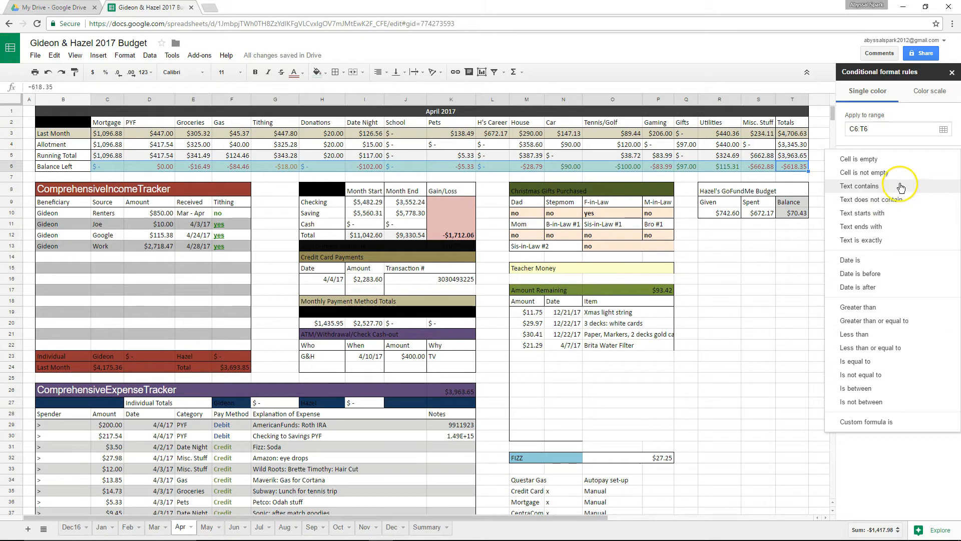
left_click(873, 311)
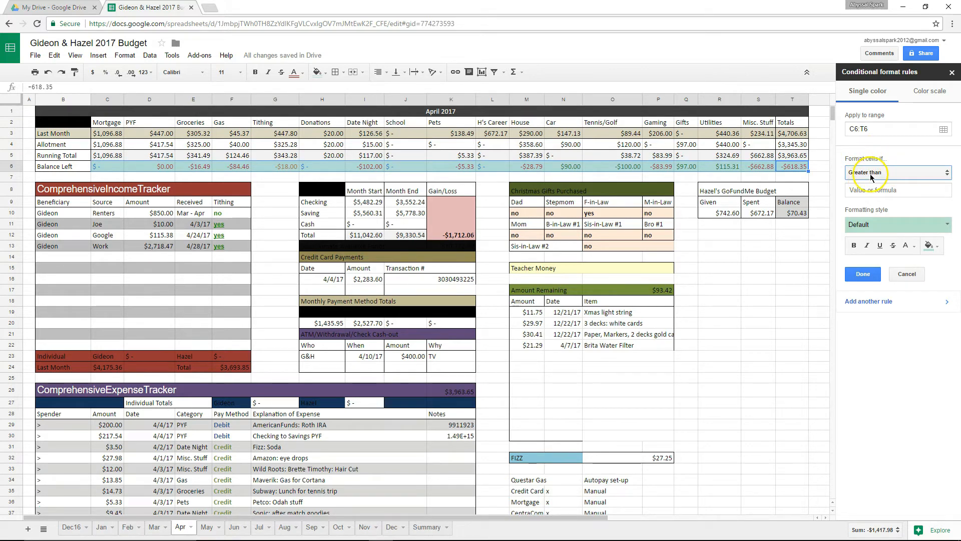
left_click(876, 190)
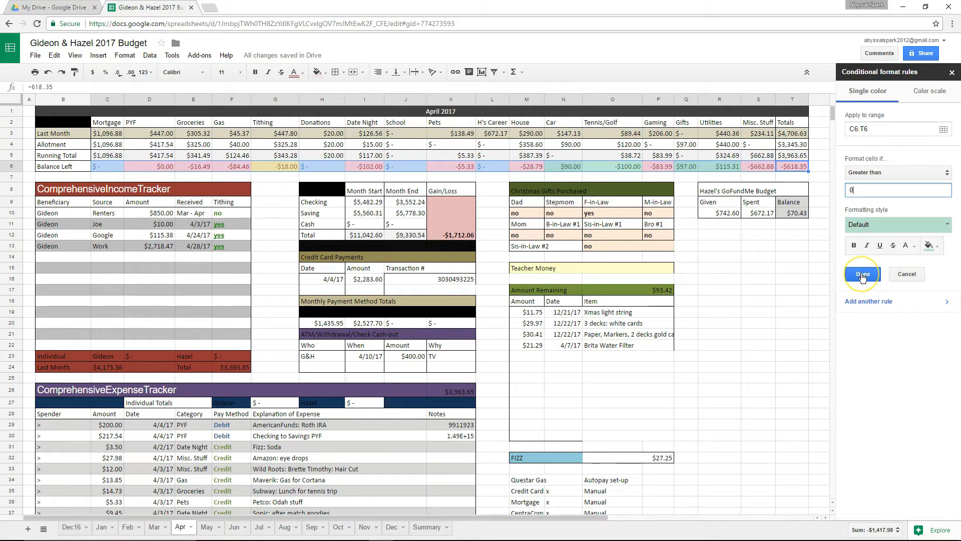
left_click(927, 226)
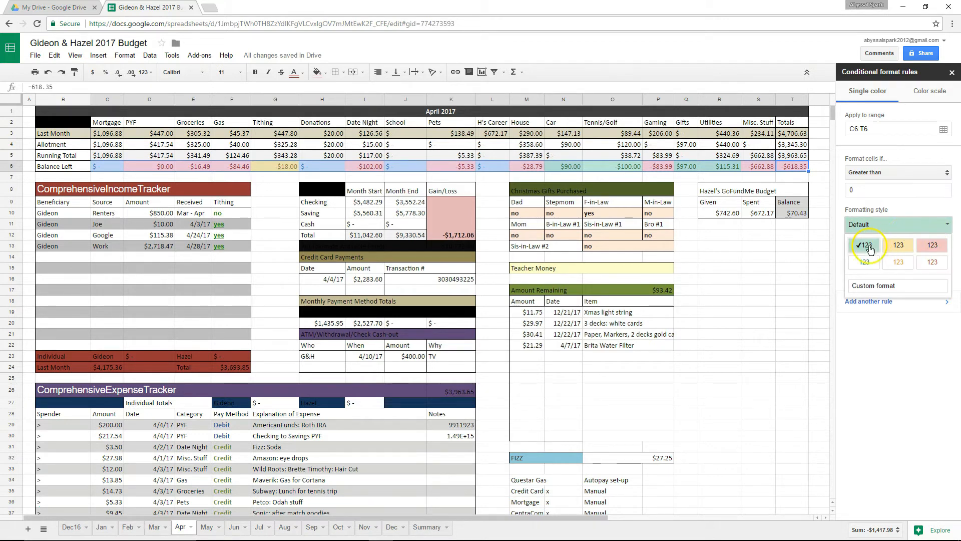
left_click(881, 289)
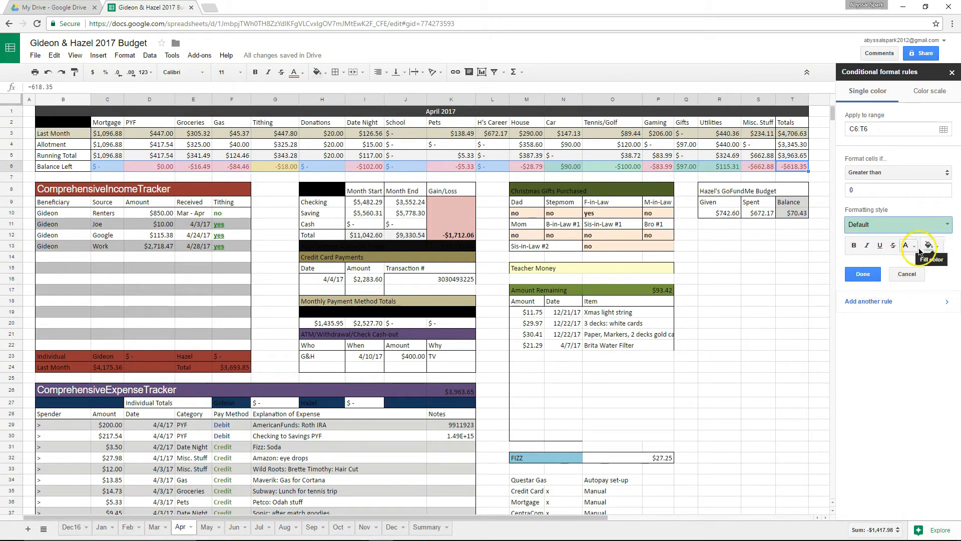
left_click(862, 274)
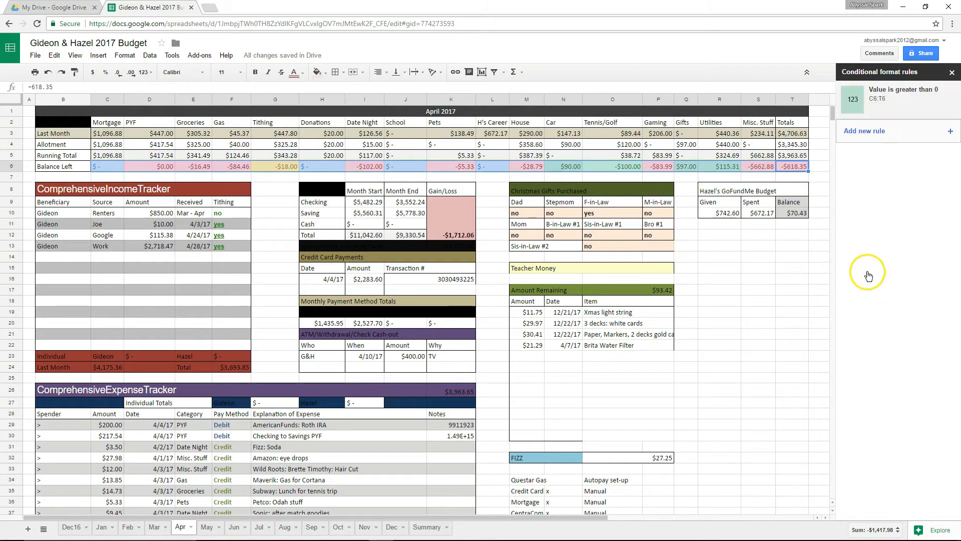
left_click(719, 279)
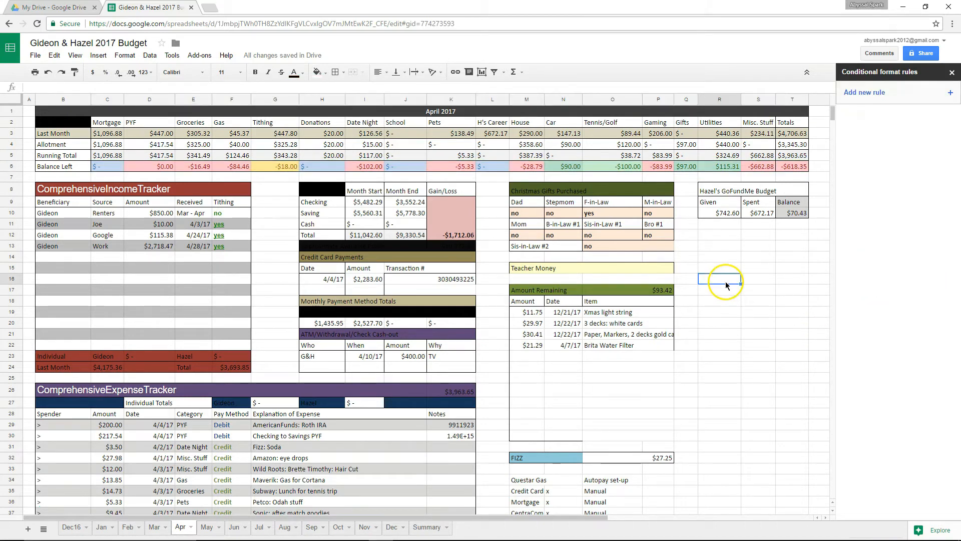
Test the greater-than-0 rule by entering 600 as the Misc. Stuff balance left, and undo the entry.
left_click(771, 166)
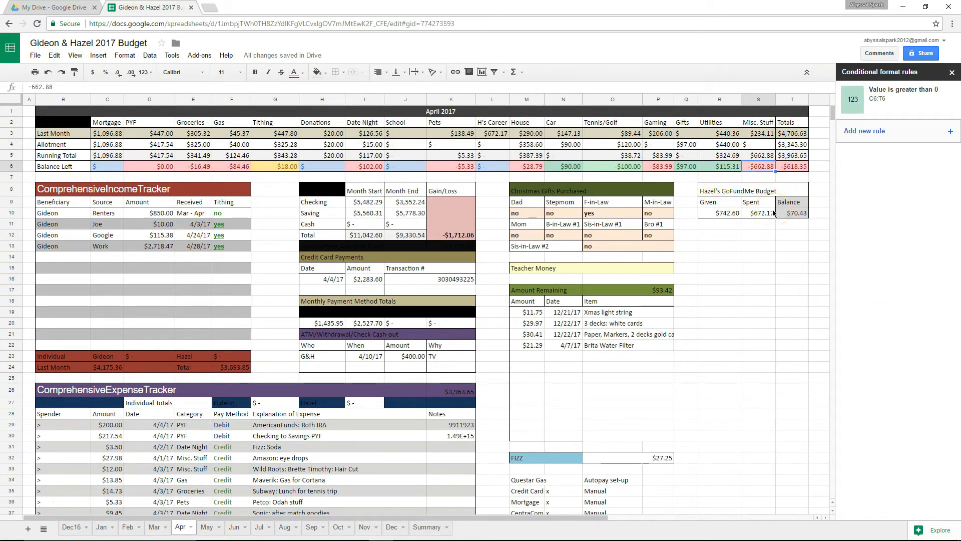
type("600")
key("Return")
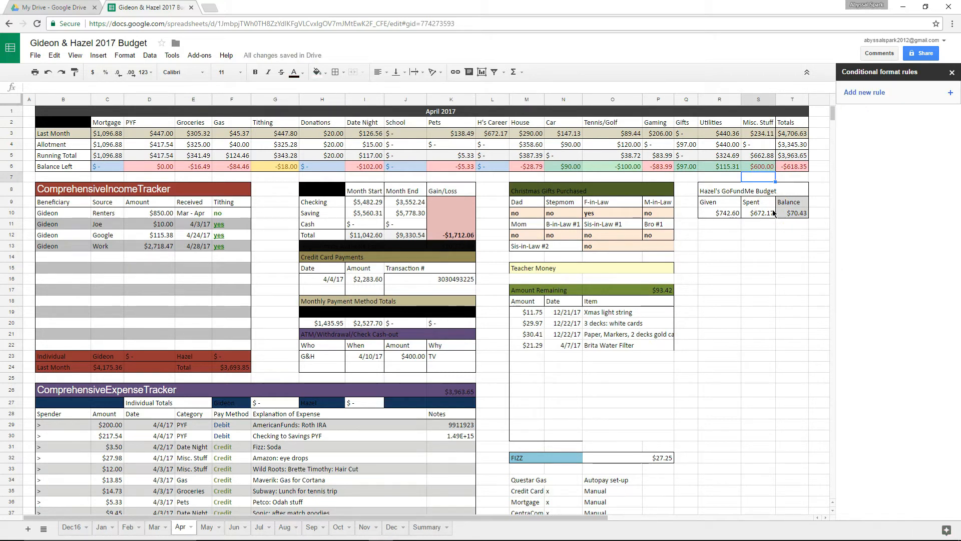
key("Up")
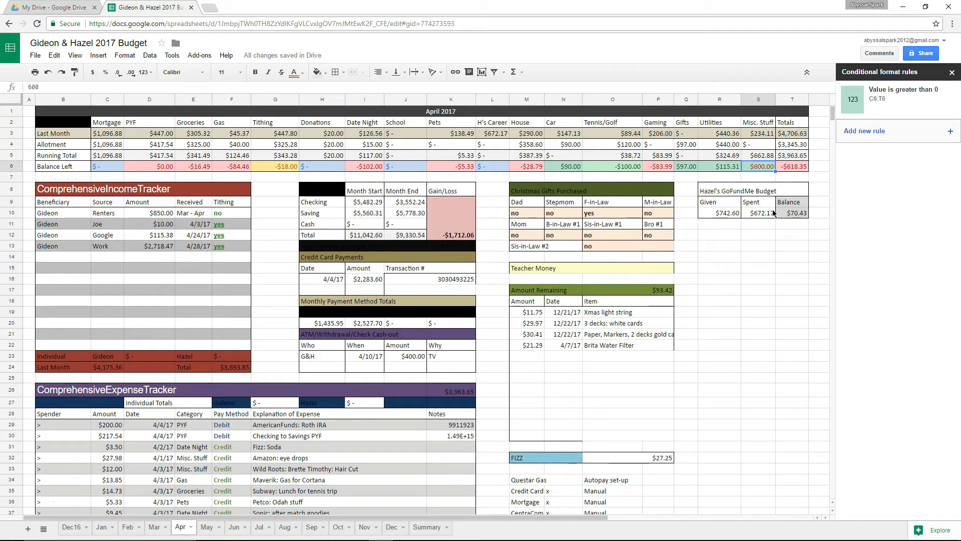
key("ctrl+z")
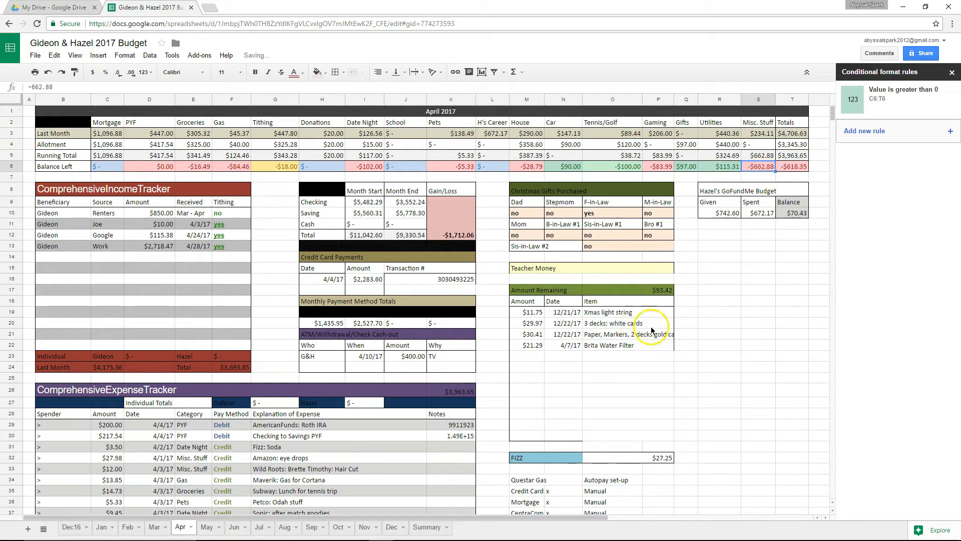
Add a second conditional formatting rule to C6:T6 giving values less than 0 the preset red fill style.
left_click_drag(107, 167, 799, 169)
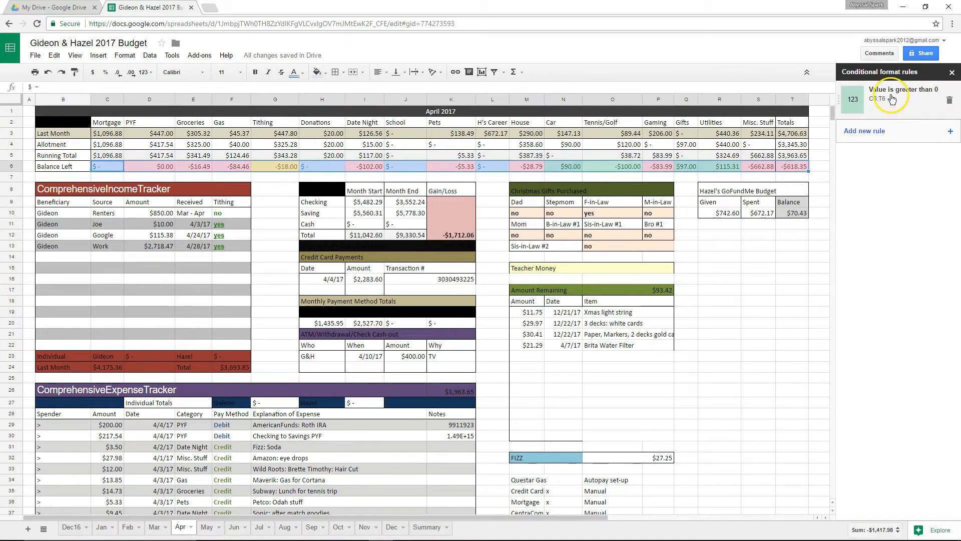
left_click(882, 132)
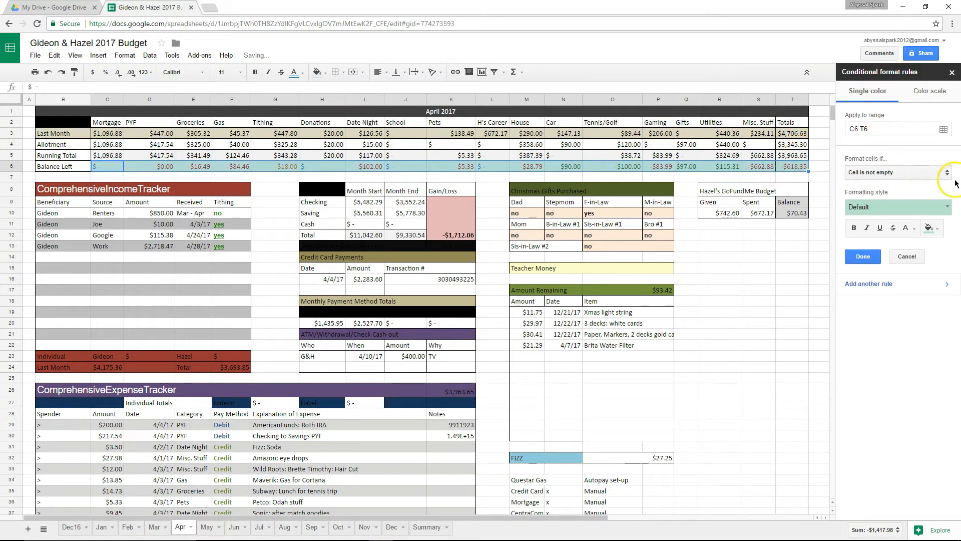
left_click(945, 174)
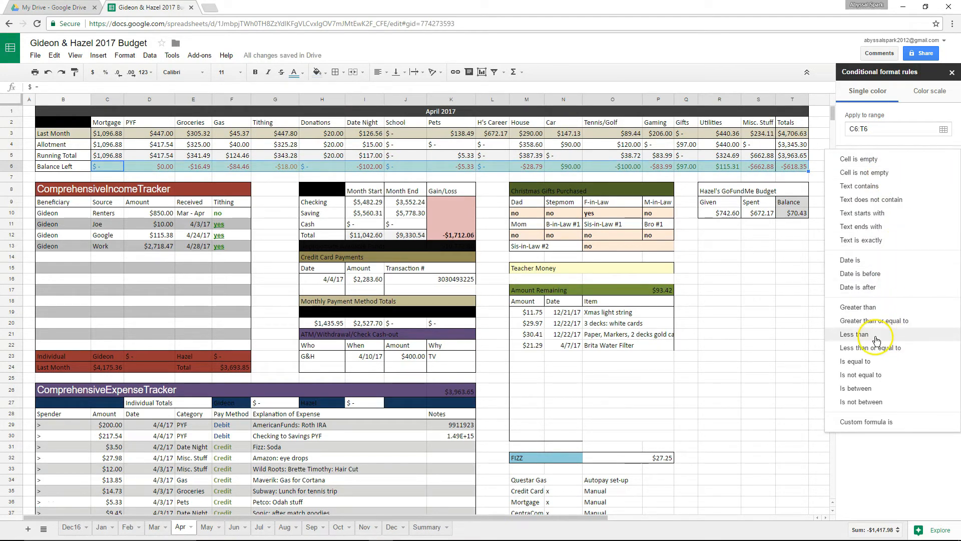
left_click(855, 334)
left_click(897, 190)
type("0")
left_click(901, 224)
left_click(929, 244)
left_click(867, 283)
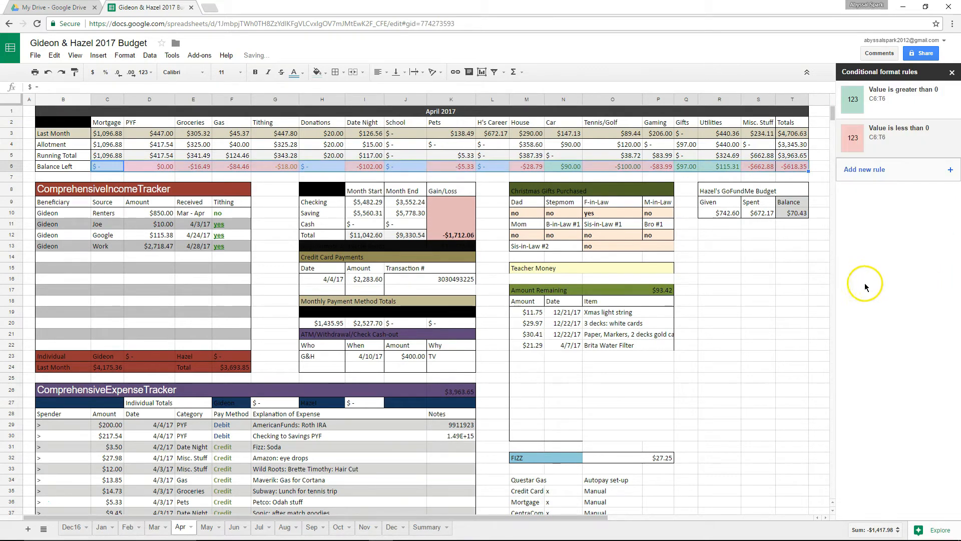
Add a third conditional formatting rule to C6:T6 giving values equal to 0 the preset yellow fill with blue text.
left_click(856, 171)
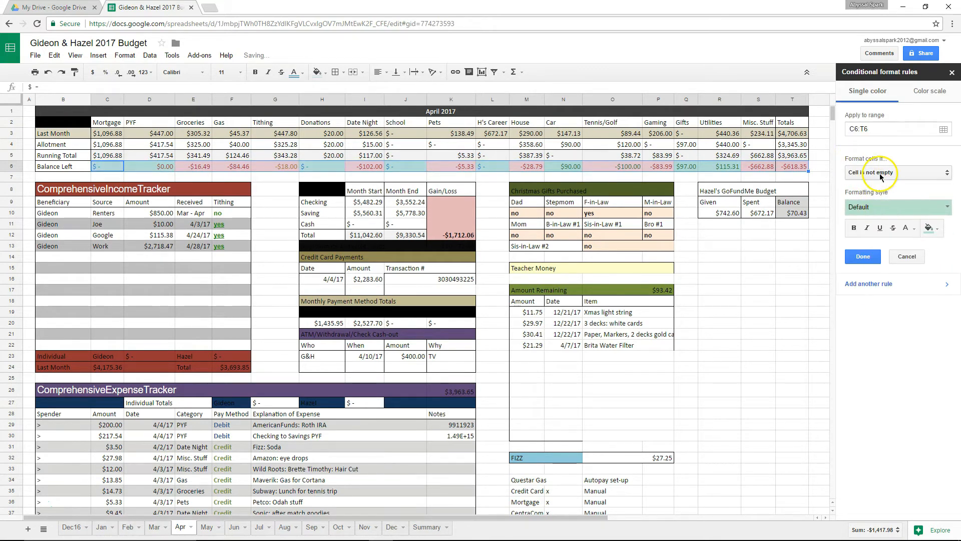
left_click(858, 172)
left_click(867, 361)
left_click(884, 190)
left_click(897, 224)
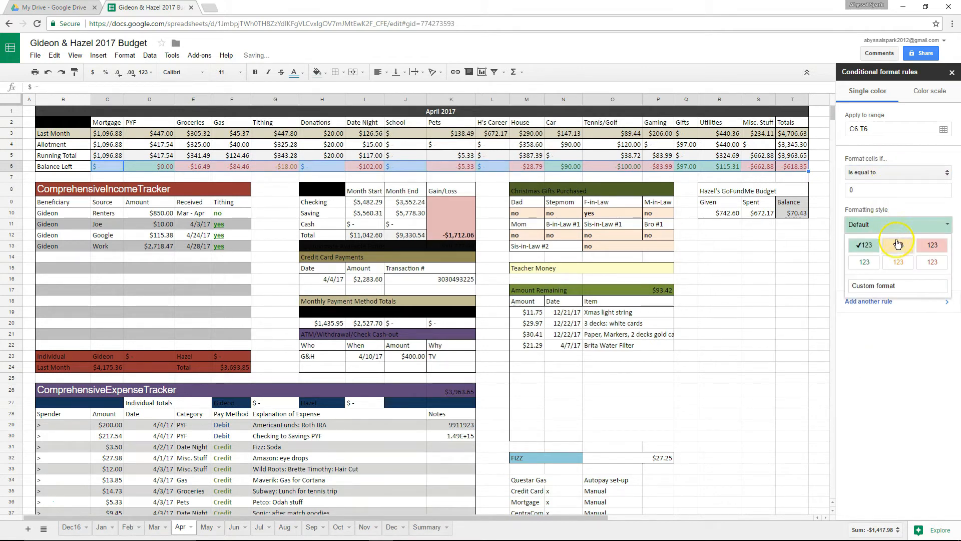
left_click(909, 244)
left_click(913, 249)
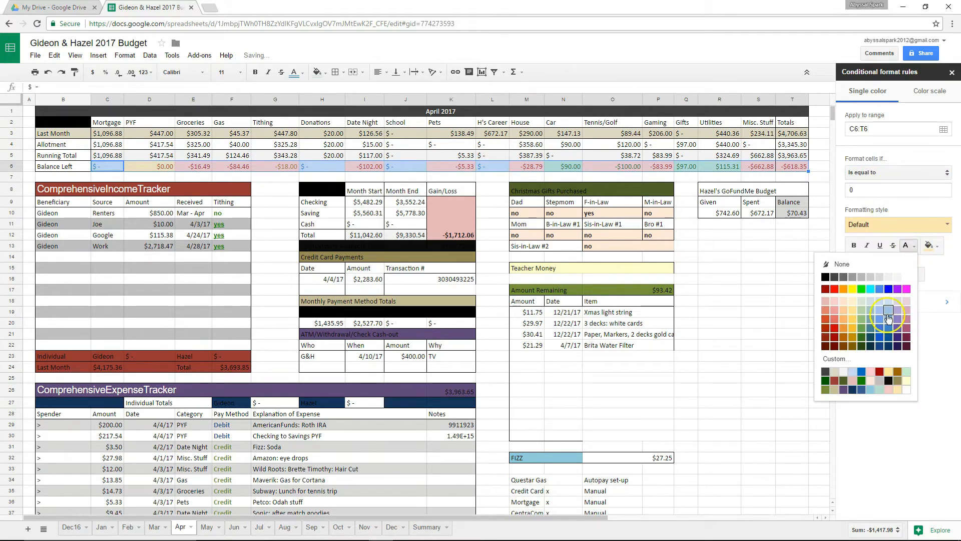
left_click(899, 344)
left_click(914, 246)
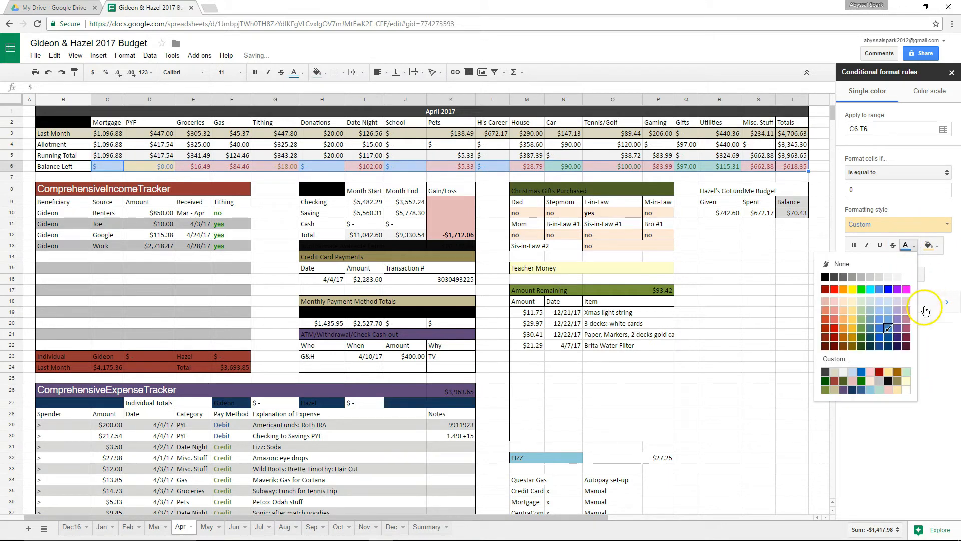
left_click(879, 338)
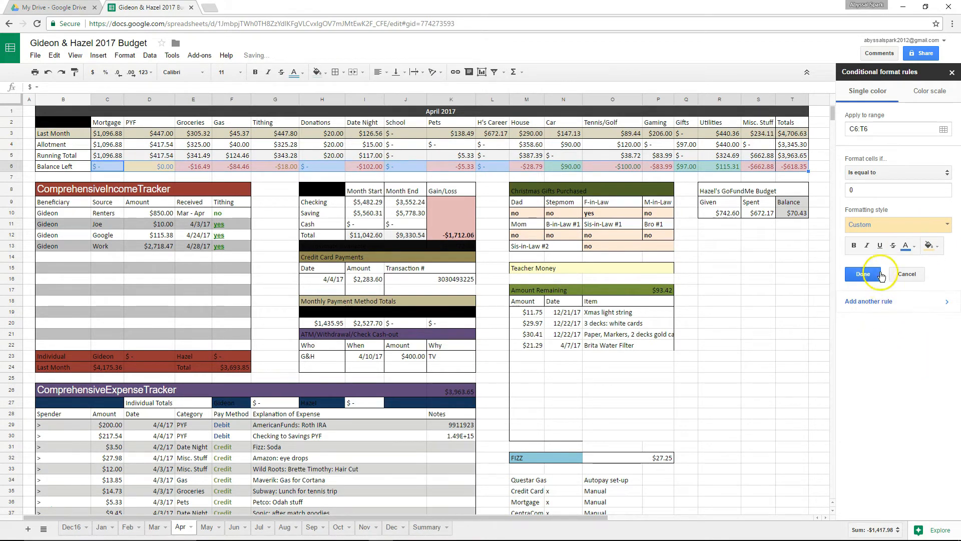
left_click(865, 273)
left_click(719, 256)
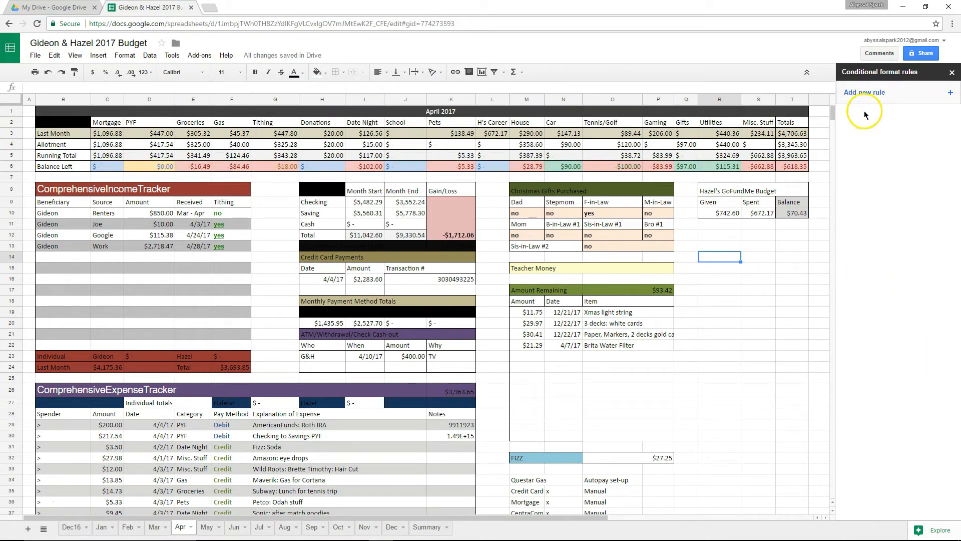
Set the Utilities balance left to -155, and give the less-than-0 rule on C6:T6 black text.
left_click(726, 167)
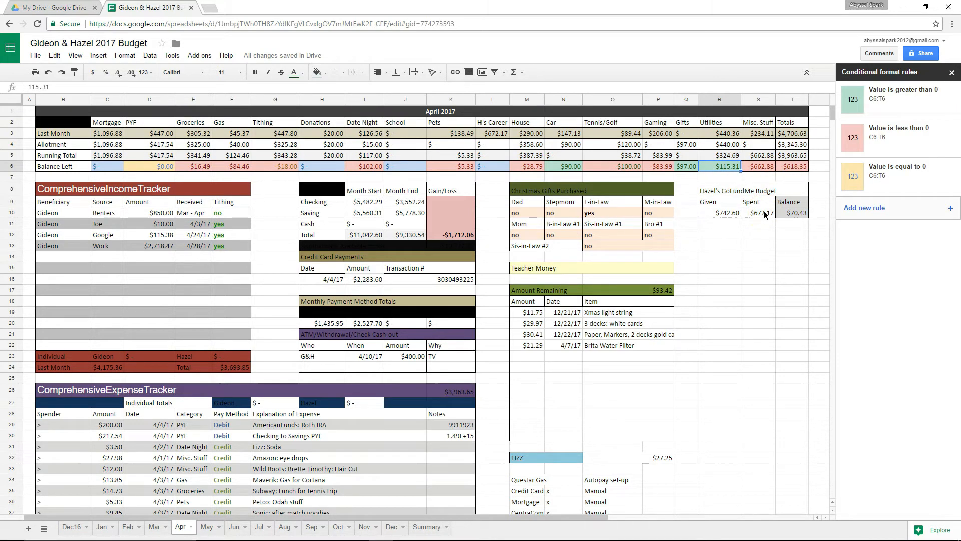
key("Return")
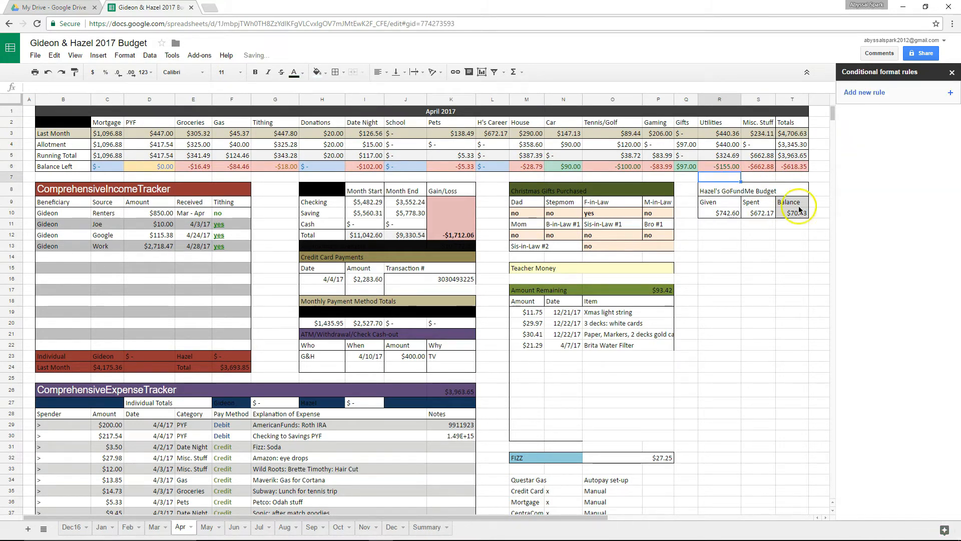
left_click_drag(792, 166, 115, 166)
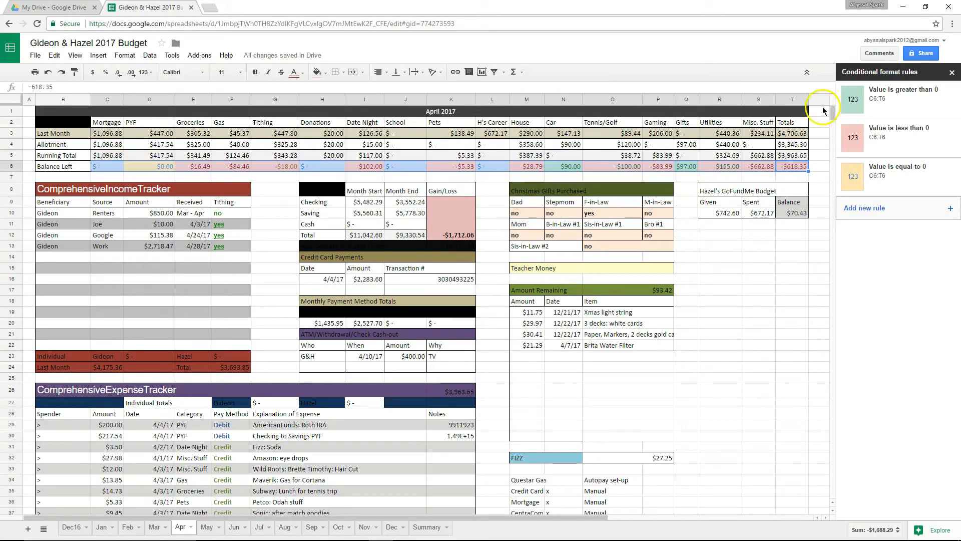
left_click(883, 138)
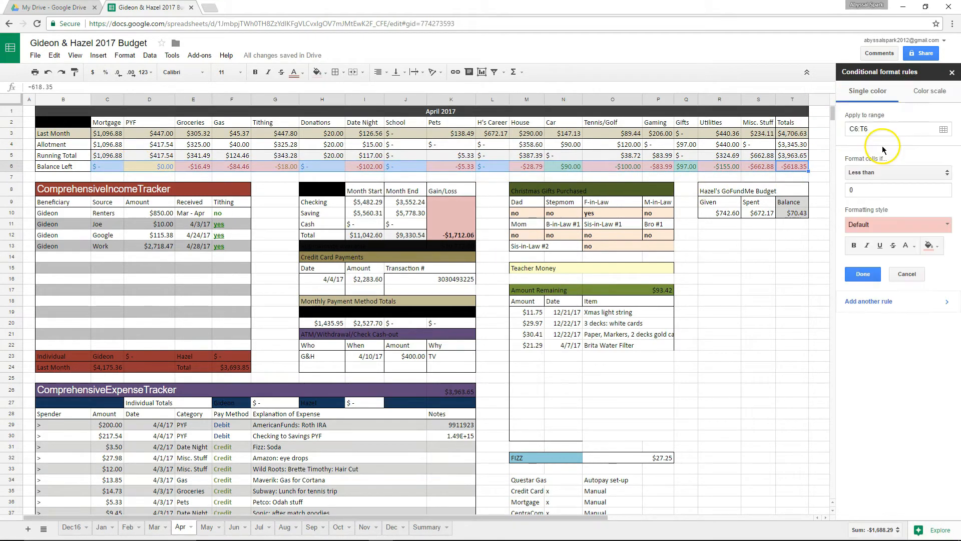
left_click(906, 245)
left_click(825, 278)
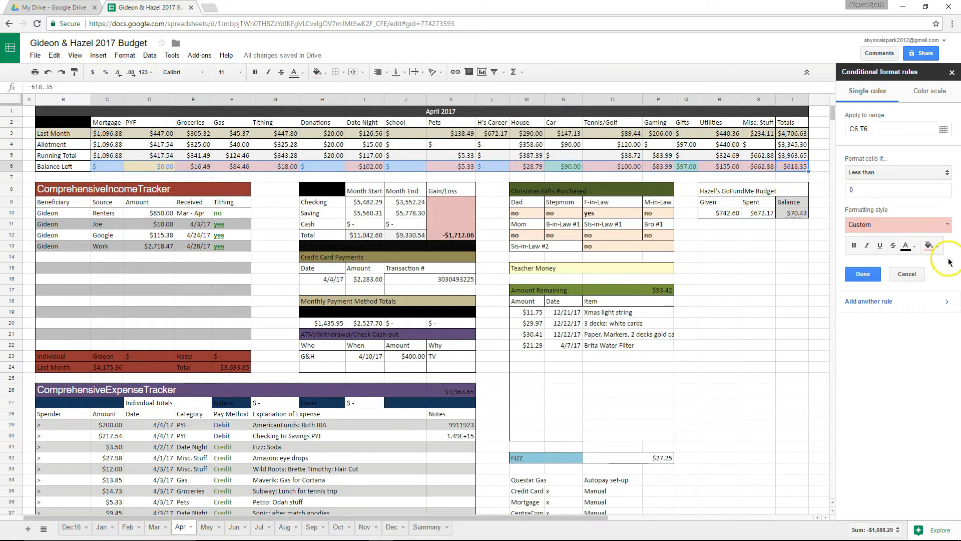
left_click(862, 274)
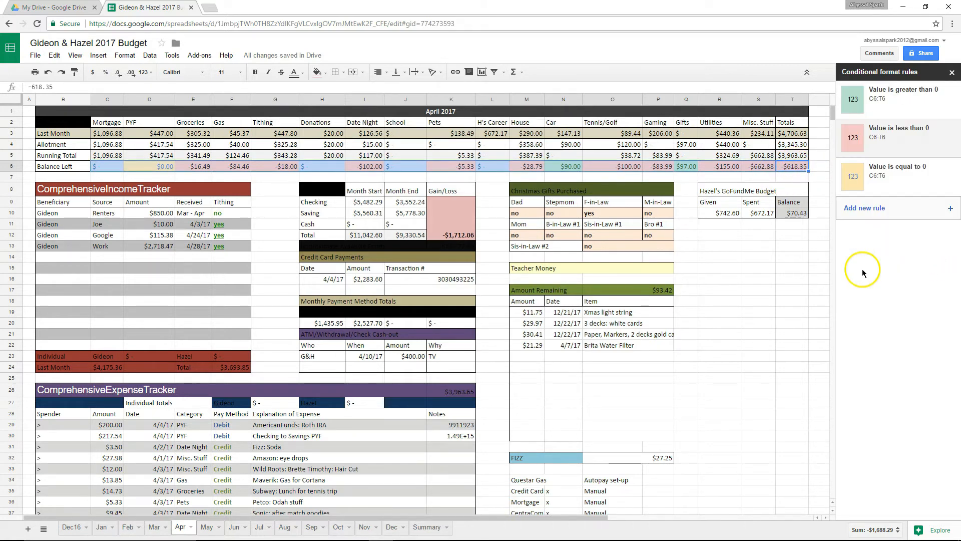
Set the text colour of the greater-than-0 rule on C6:T6 to None.
left_click(869, 170)
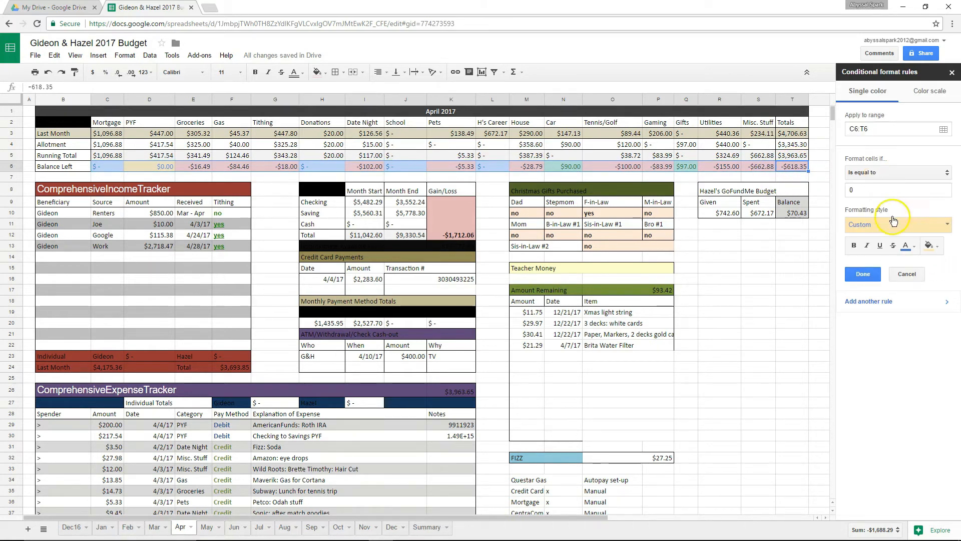
left_click(912, 273)
left_click(901, 100)
left_click(909, 245)
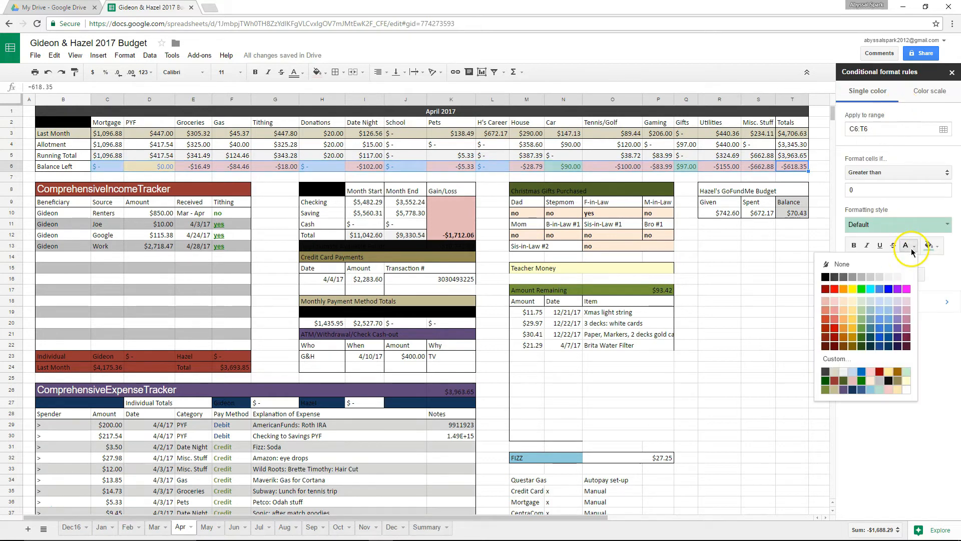
left_click(843, 265)
left_click(862, 273)
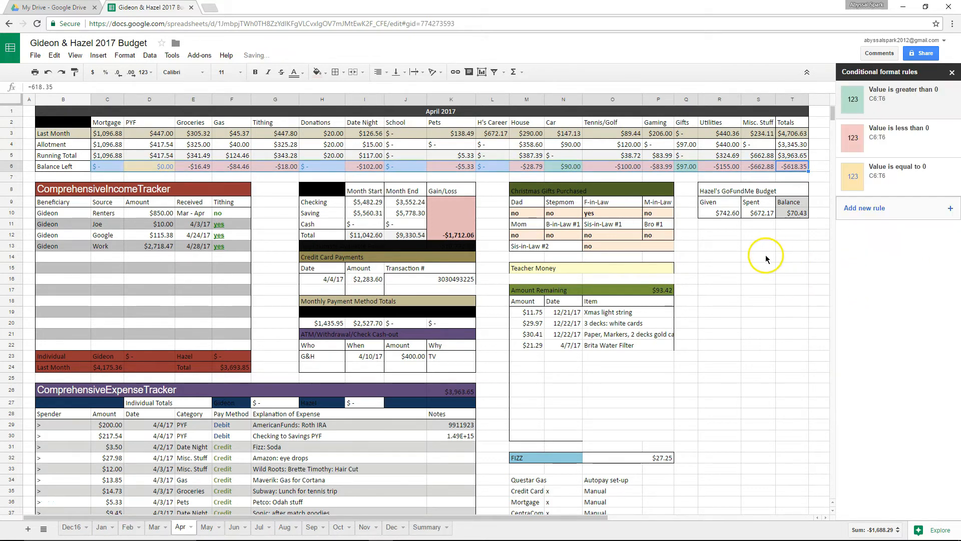
left_click(759, 256)
Set the Balance Left values to 600 for Misc. Stuff and 100 for Tennis/Golf.
left_click(756, 166)
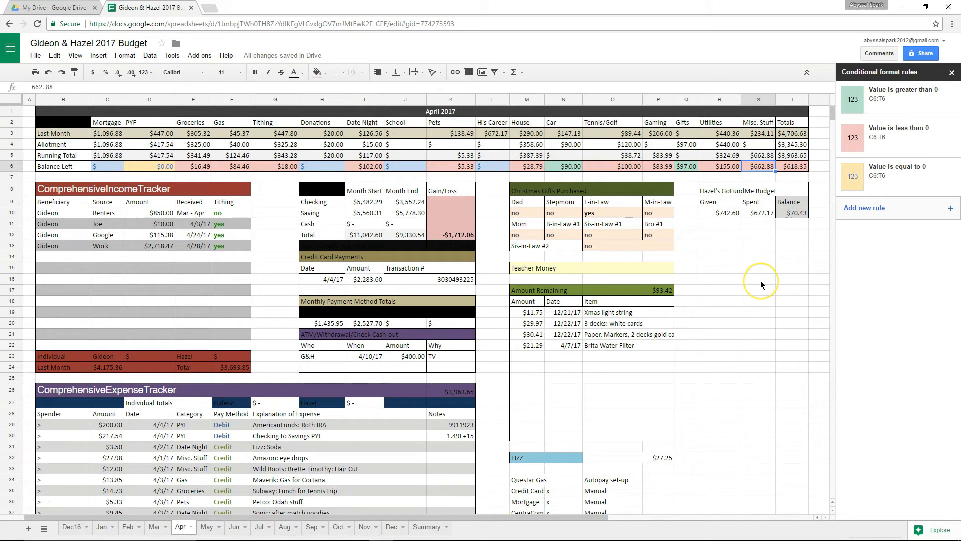
type("600")
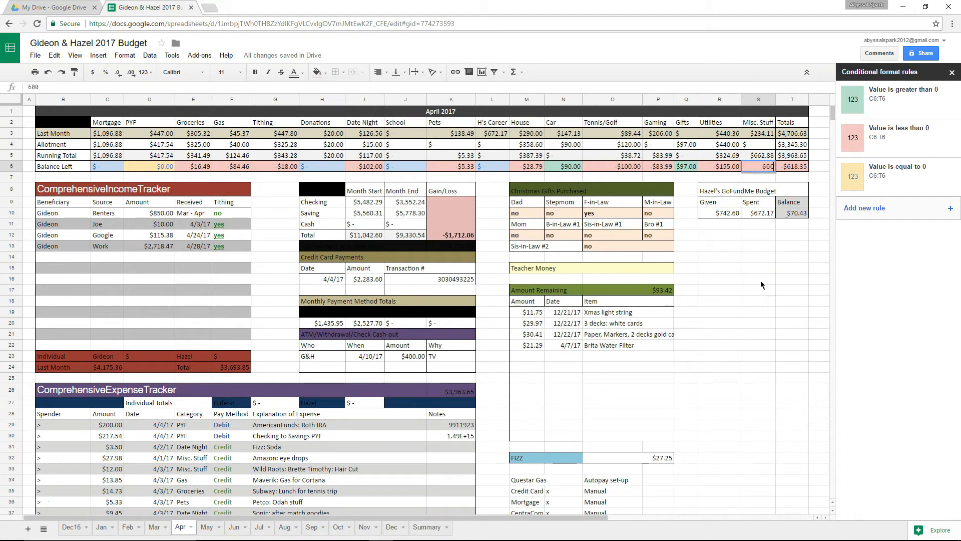
key("Return")
left_click(758, 169)
left_click(596, 167)
type("100")
key("Return")
Set the Balance Left values for House and H's Career to 0.
left_click(525, 167)
type("0")
key("Return")
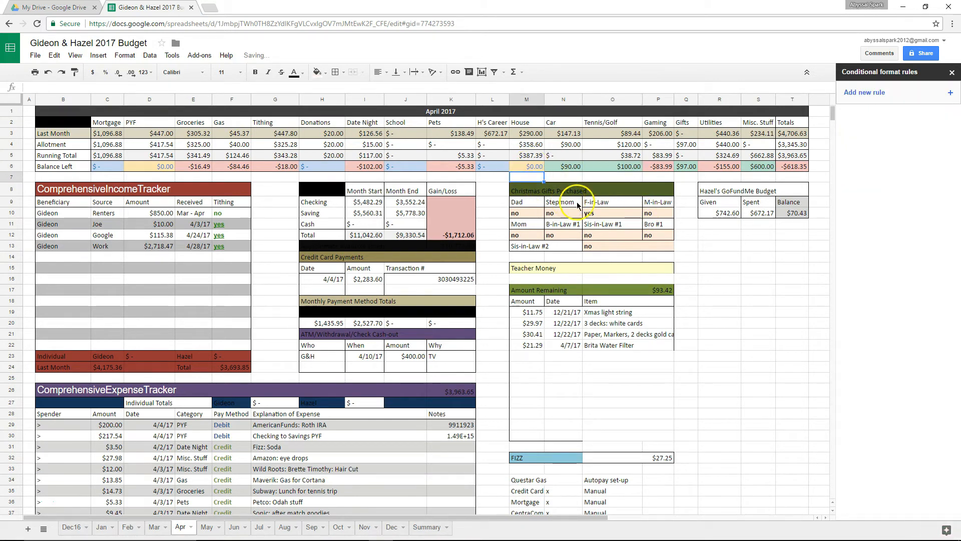
left_click(496, 167)
type("0")
key("Return")
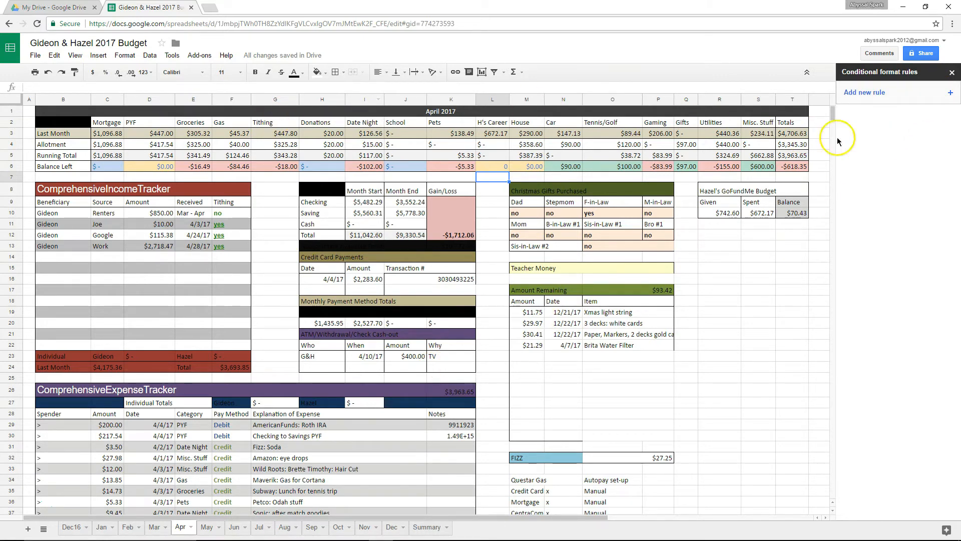
left_click(873, 93)
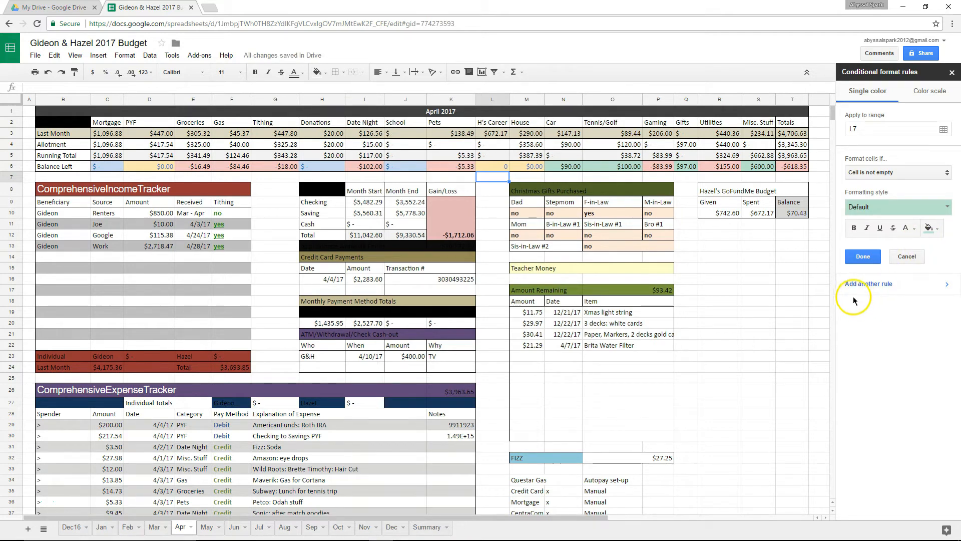
left_click(890, 172)
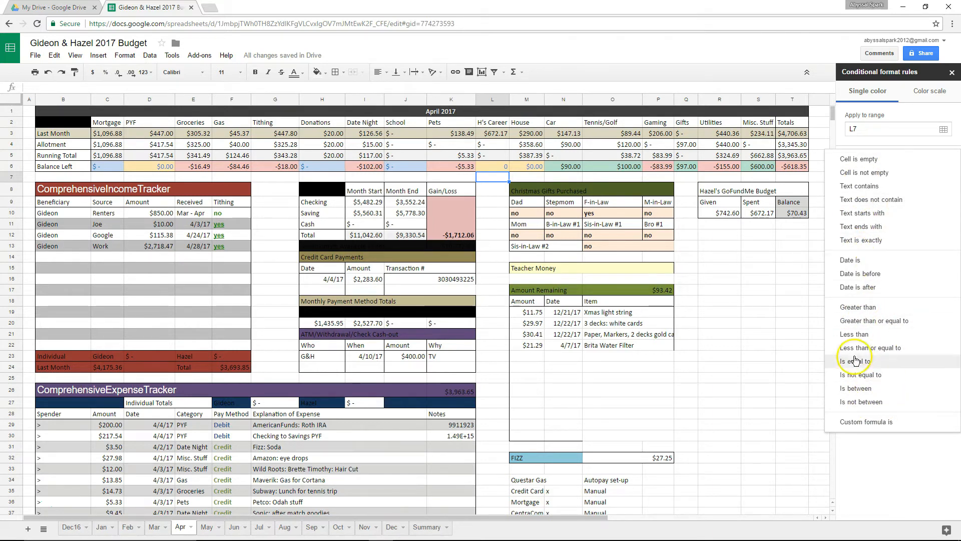
left_click(757, 323)
left_click(915, 259)
left_click(758, 257)
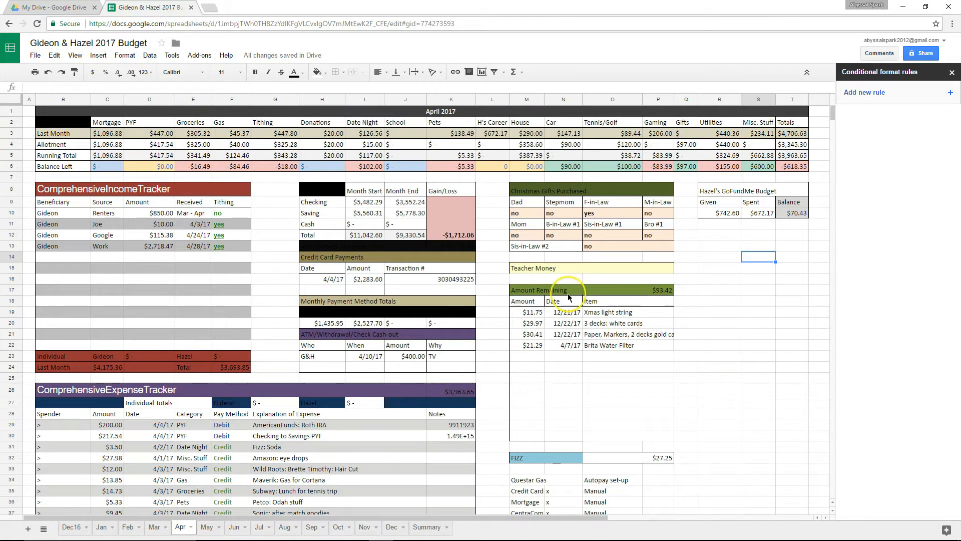
Apply the currency format to the category amounts in C3:T6.
left_click(163, 137)
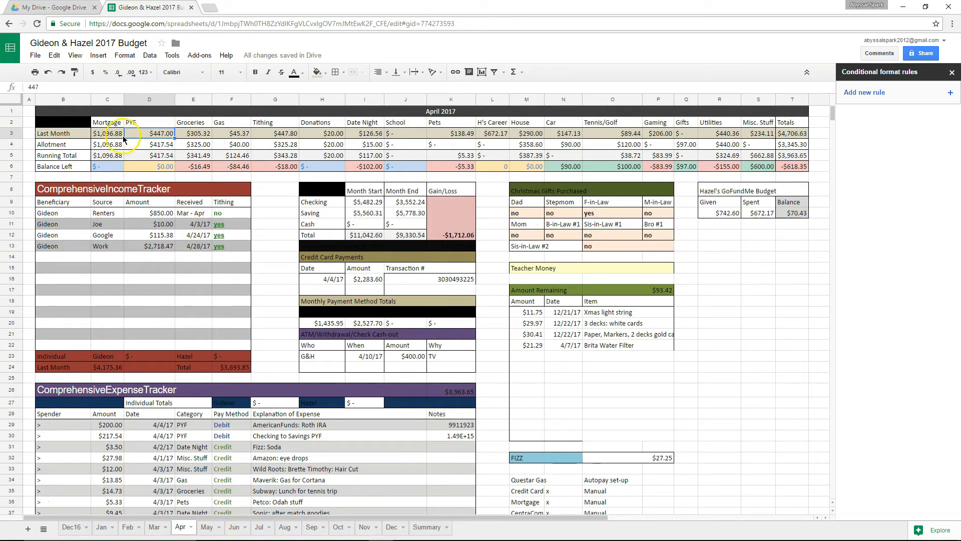
left_click_drag(117, 134, 814, 166)
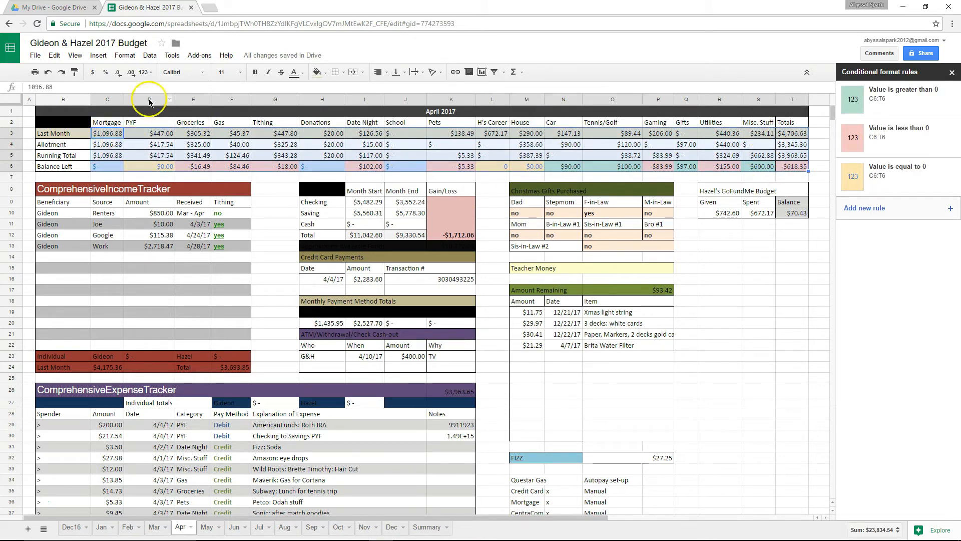
left_click(93, 73)
left_click(686, 246)
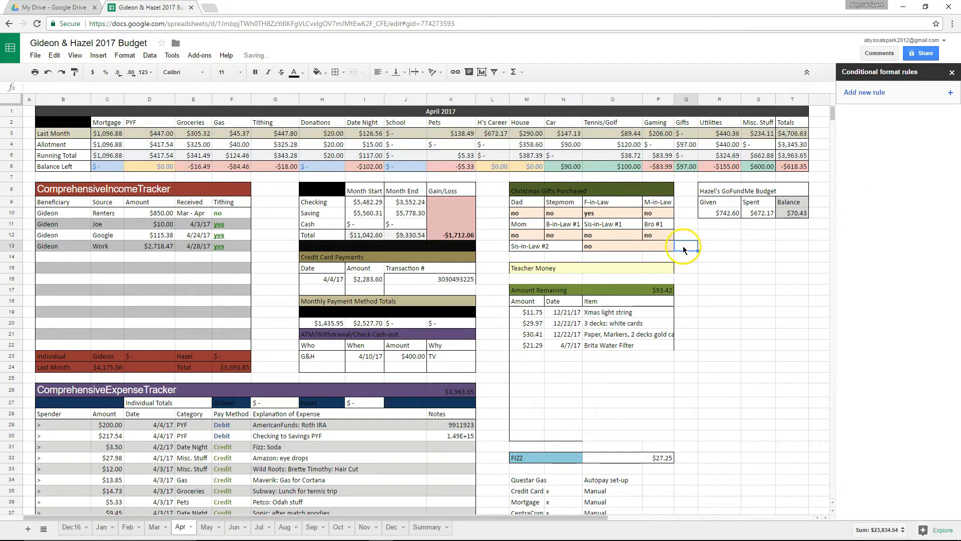
left_click(499, 168)
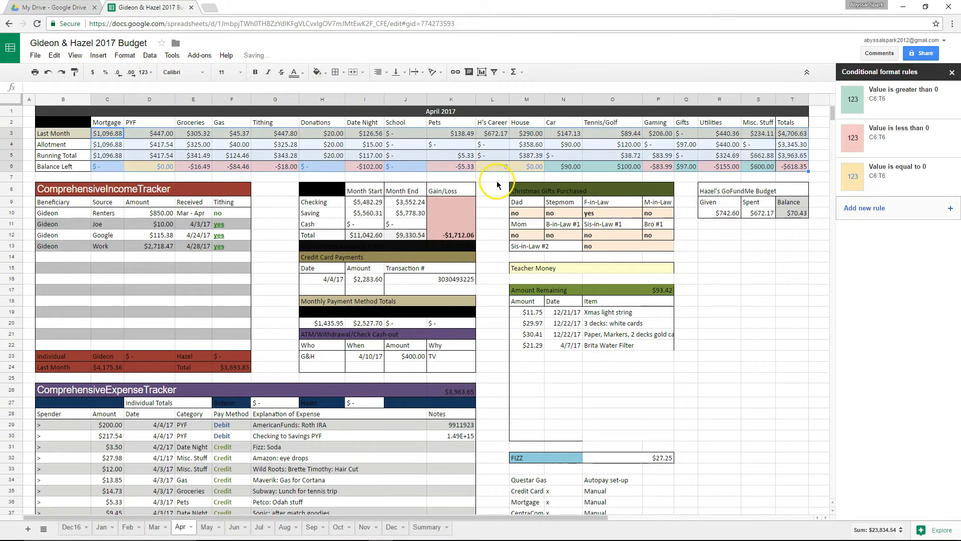
left_click_drag(107, 133, 773, 177)
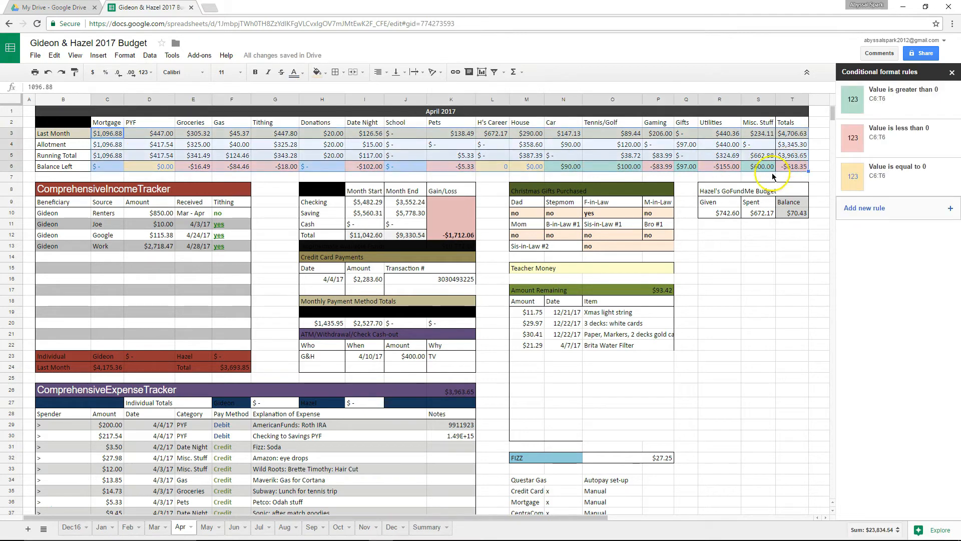
left_click(93, 73)
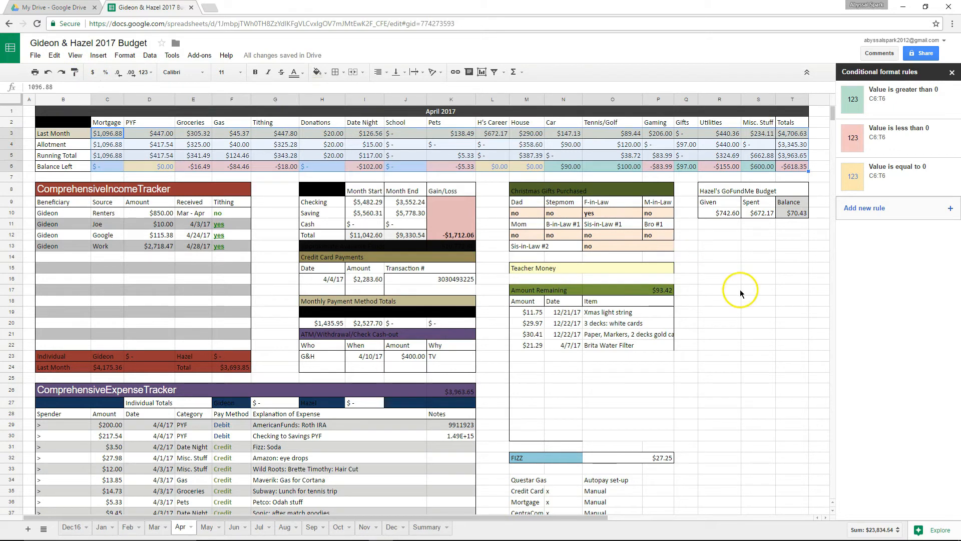
Enter 0 as the Pets allotment and as both the allotment and running total of H's Career.
left_click(471, 145)
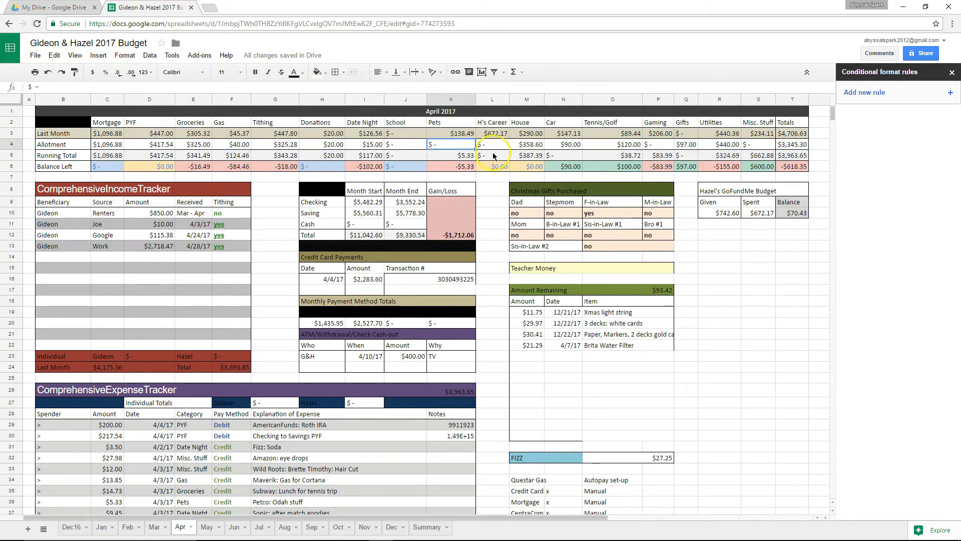
type("0")
key("Return")
left_click(493, 148)
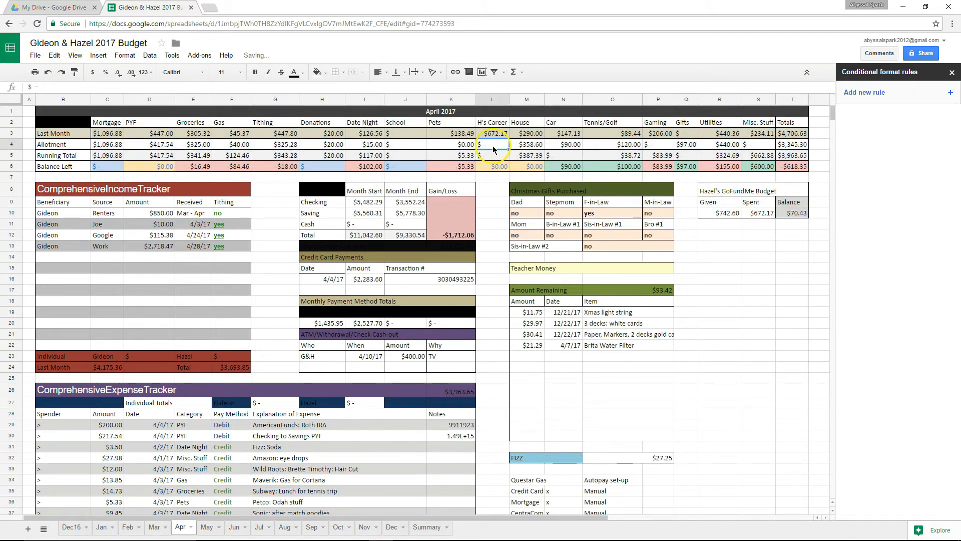
type("0")
key("Return")
type("0")
key("Return")
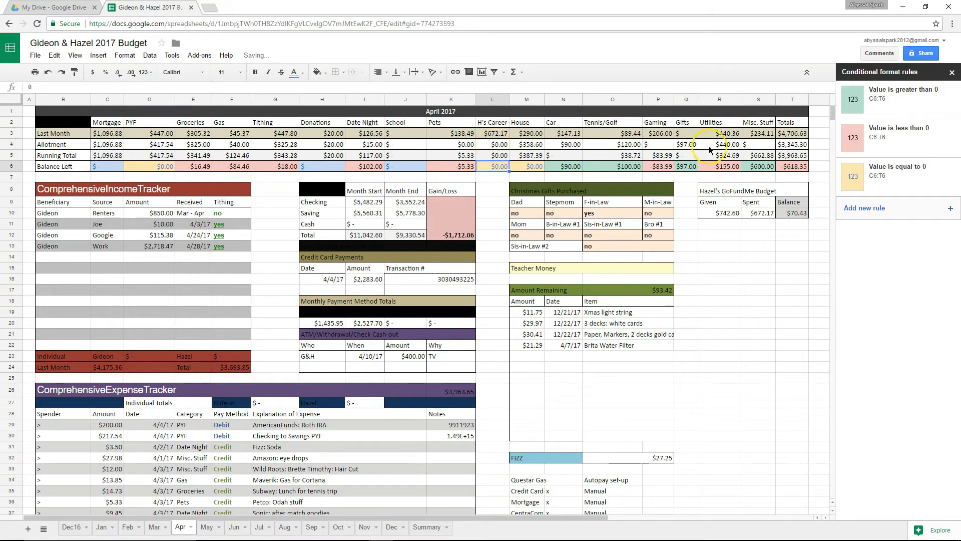
Replace the dash with 0 in the Gaming allotment and the Gifts running total.
left_click(656, 143)
type("0")
key("Return")
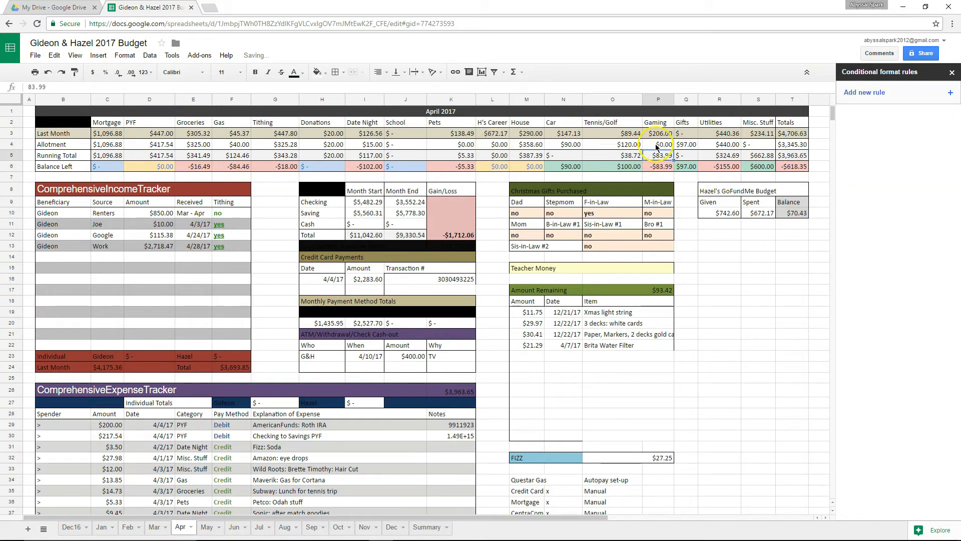
left_click(686, 156)
type("0")
key("Return")
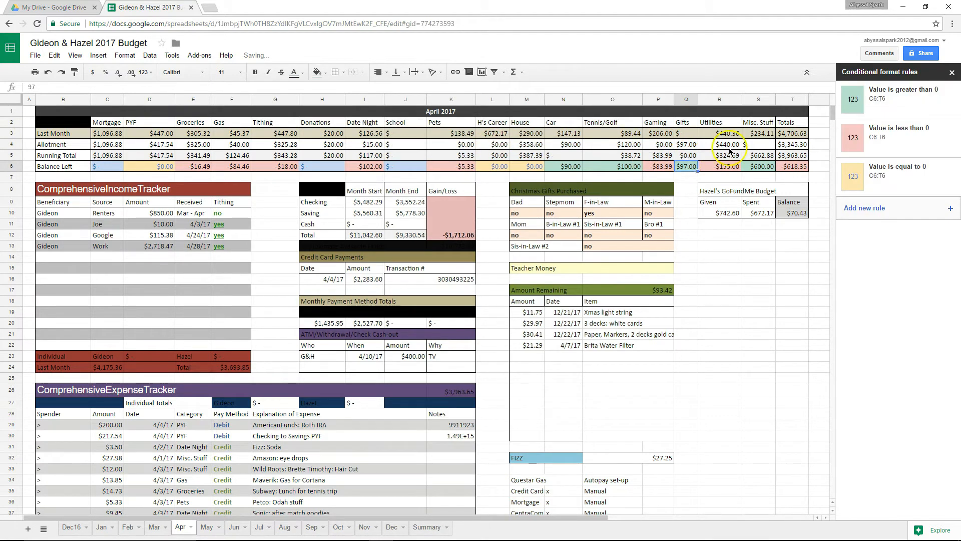
Replace the dash with 0 in the Misc. Stuff allotment and the Car running total.
left_click(755, 144)
type("0")
key("Return")
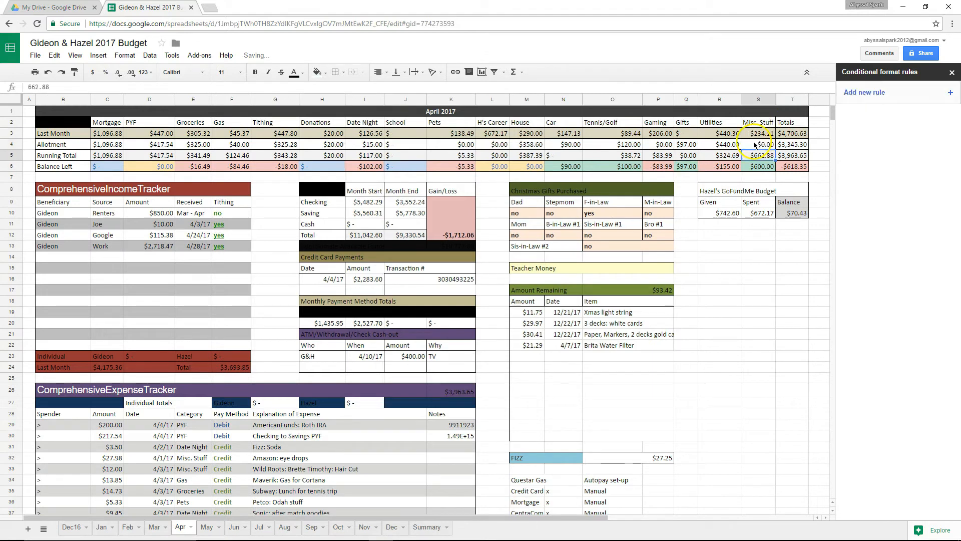
left_click(560, 154)
type("0")
key("Return")
Enter 0 as the School category's last month, allotment and running total.
left_click(398, 133)
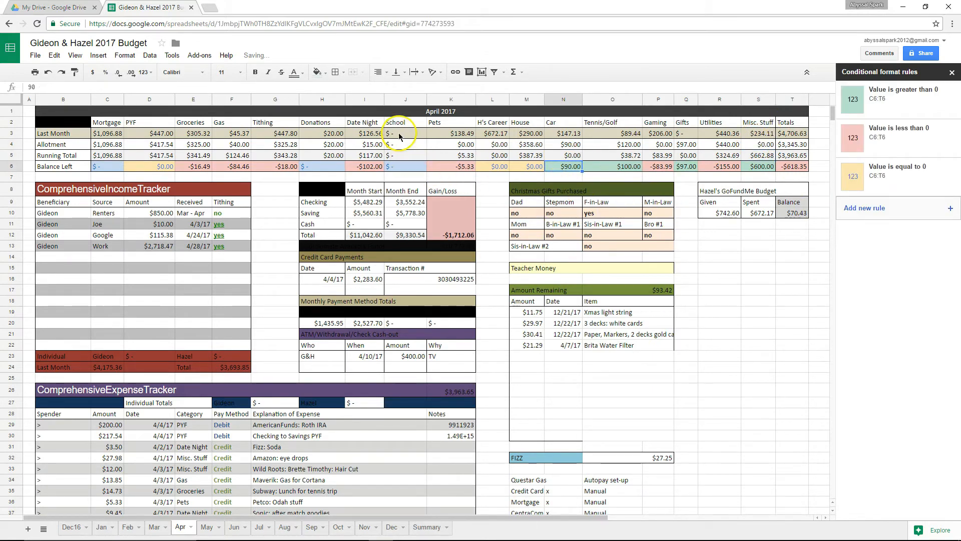
type("0")
key("Return")
type("0")
key("Return")
type("0")
key("Return")
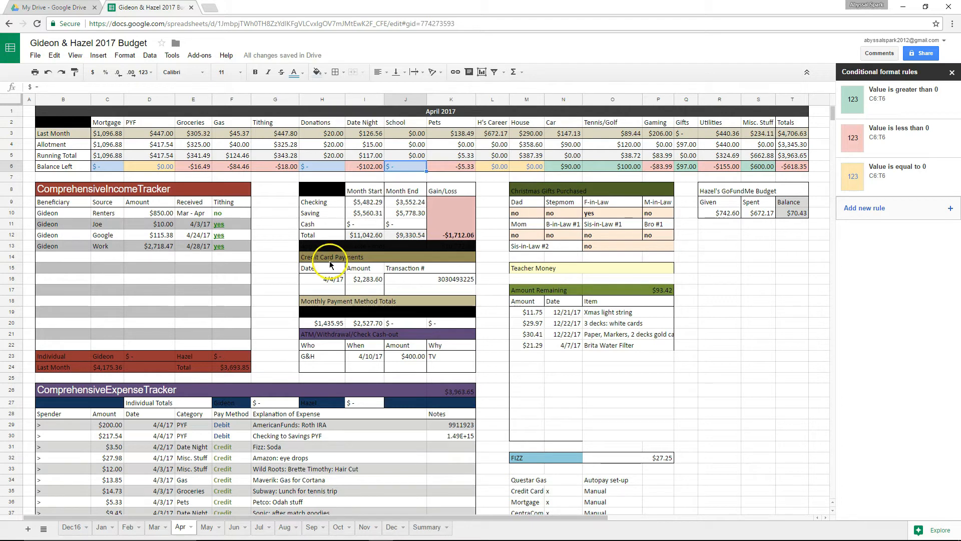
Examine the custom date and time formats available for the income tracker's Received cells E10:E22.
left_click_drag(192, 212, 205, 345)
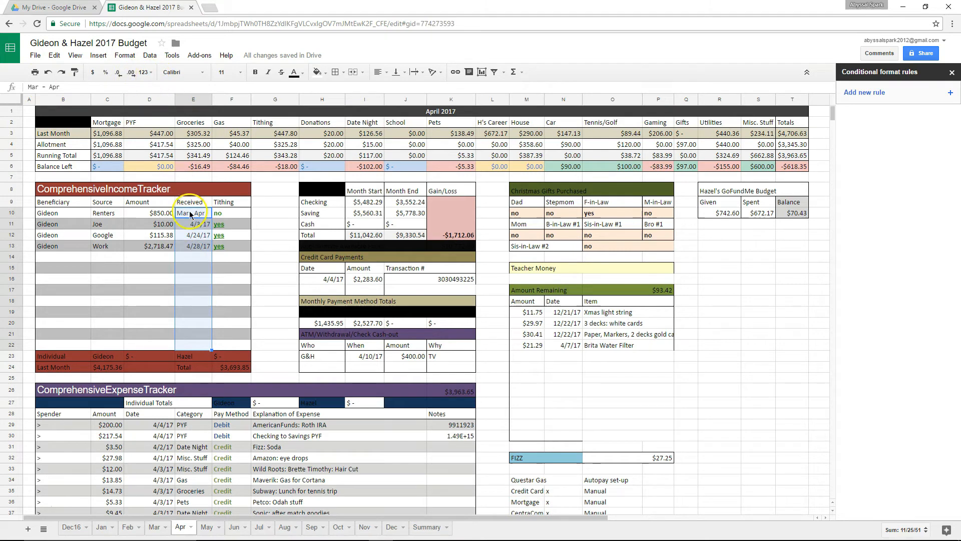
left_click(145, 72)
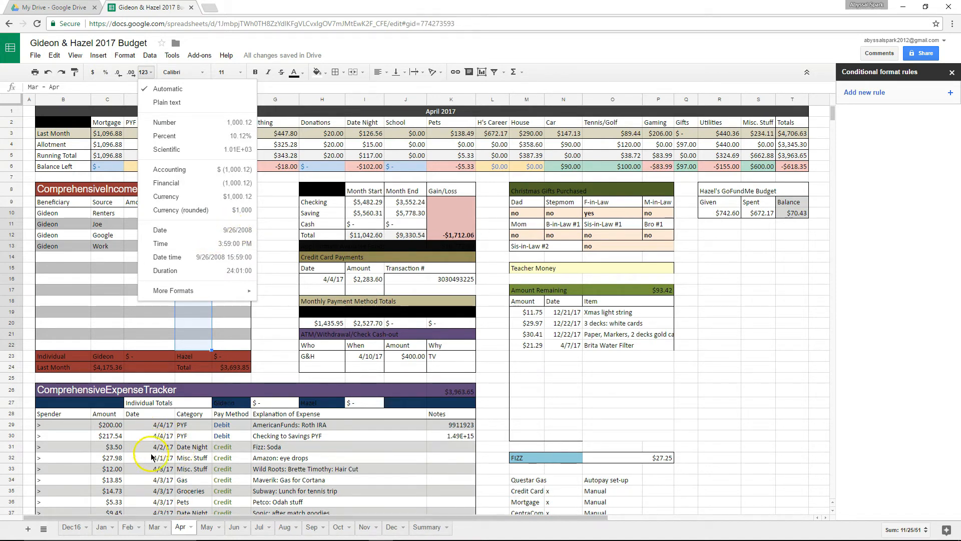
mouse_move(248, 293)
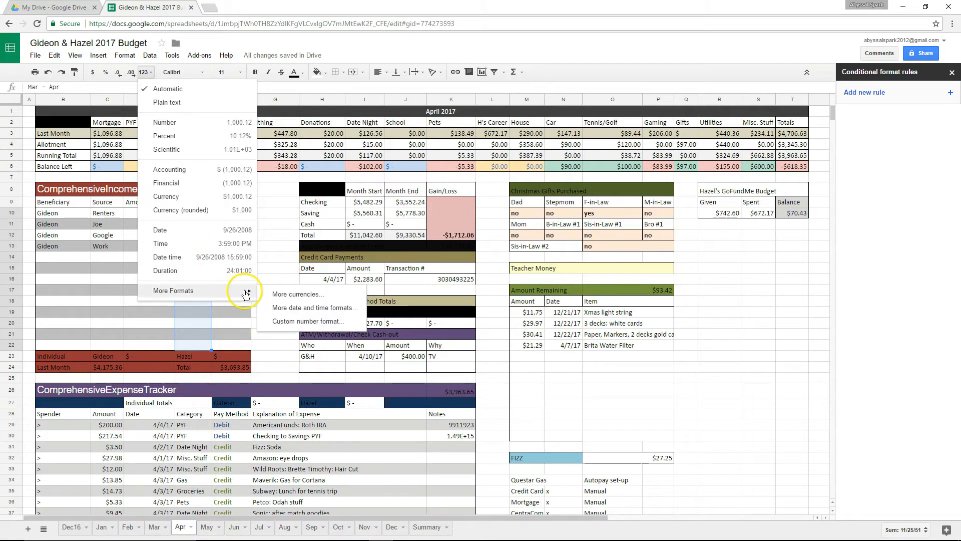
left_click(310, 313)
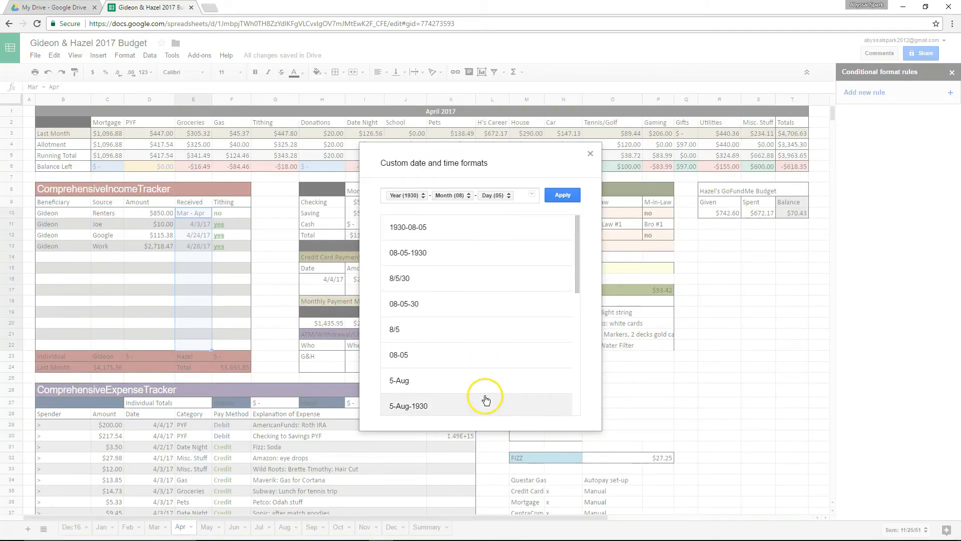
scroll(490, 301, "down", 10)
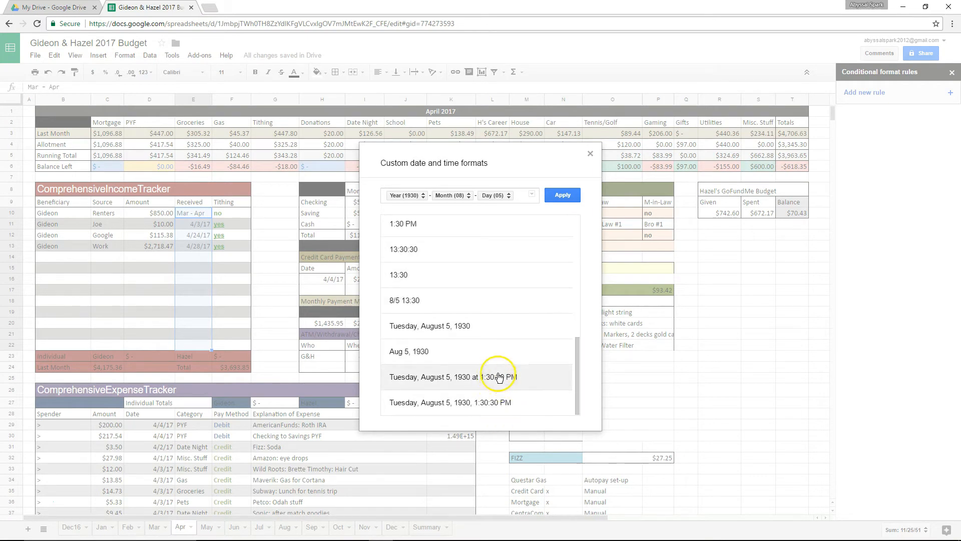
scroll(500, 309, "up", 10)
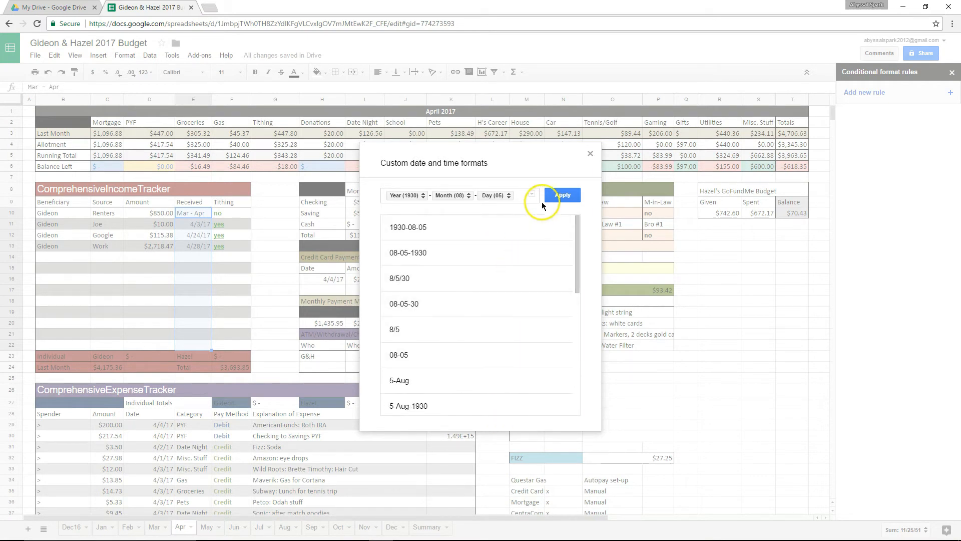
left_click(590, 153)
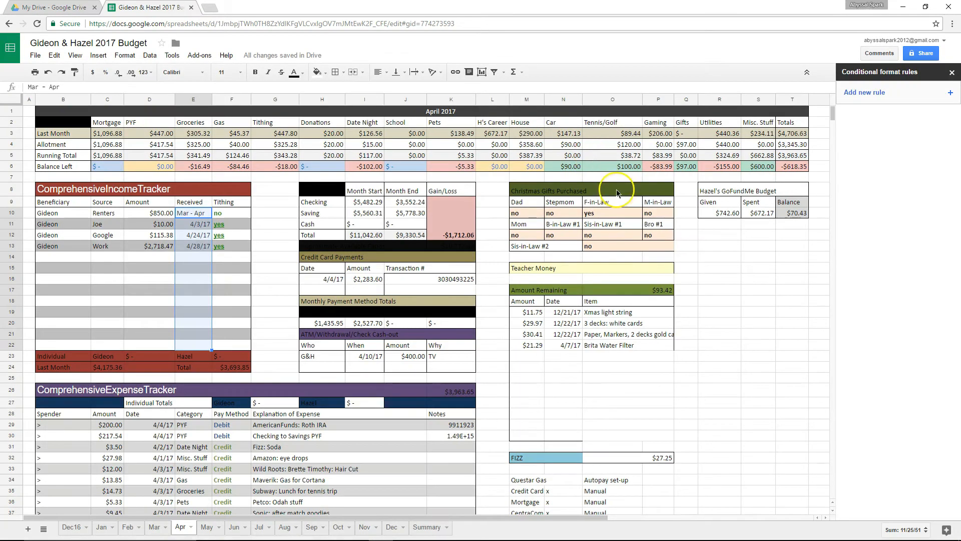
left_click(754, 299)
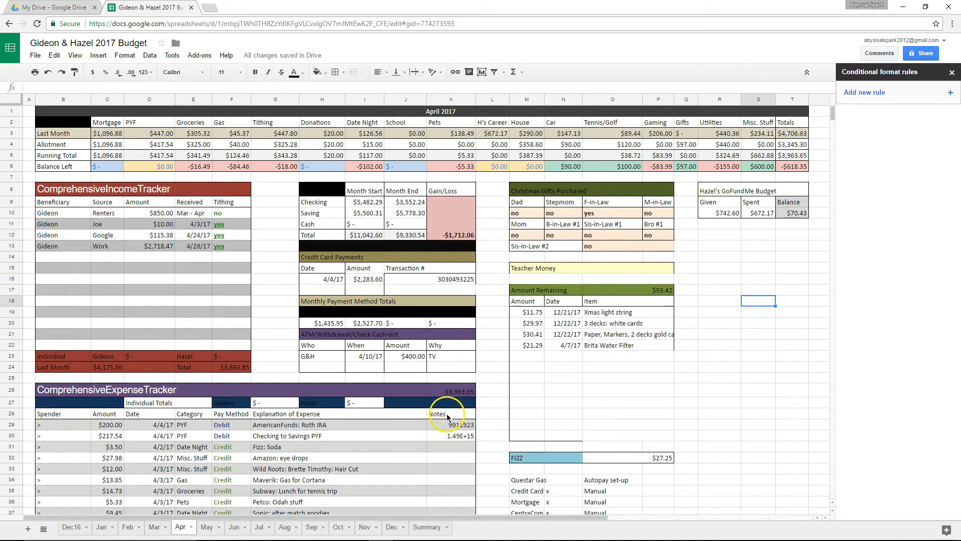
Switch to the Excel workbook and examine the category dropdown list in the expense tracker's cell E34.
left_click(201, 448)
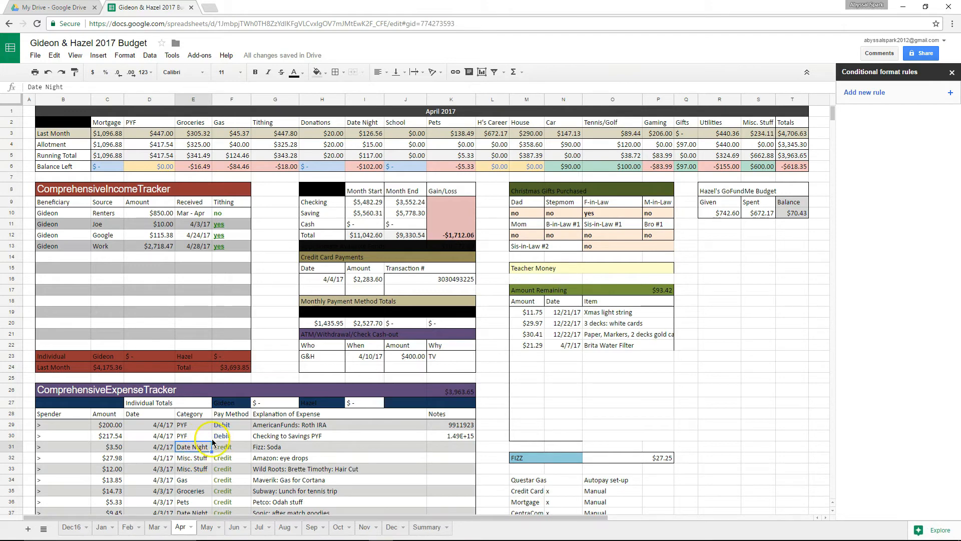
left_click(209, 457)
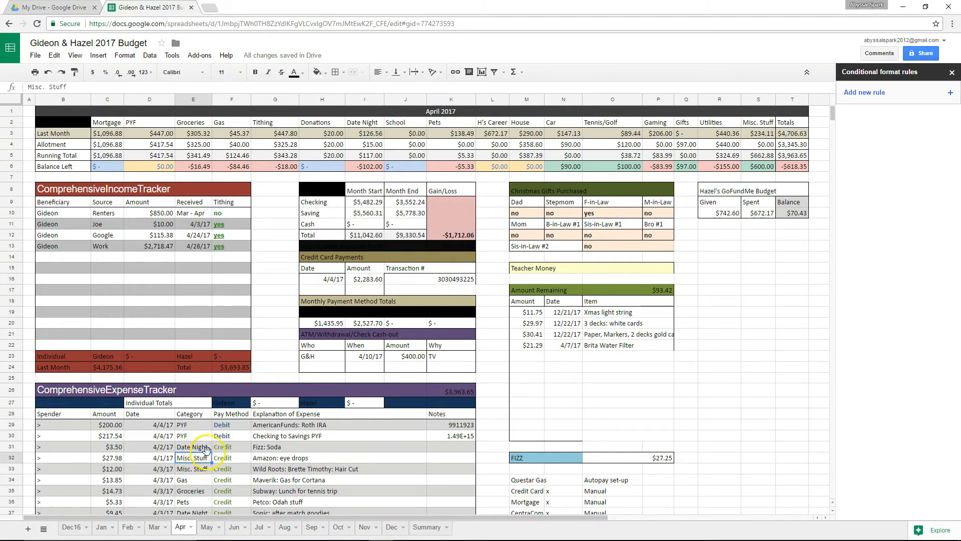
key("alt+Tab")
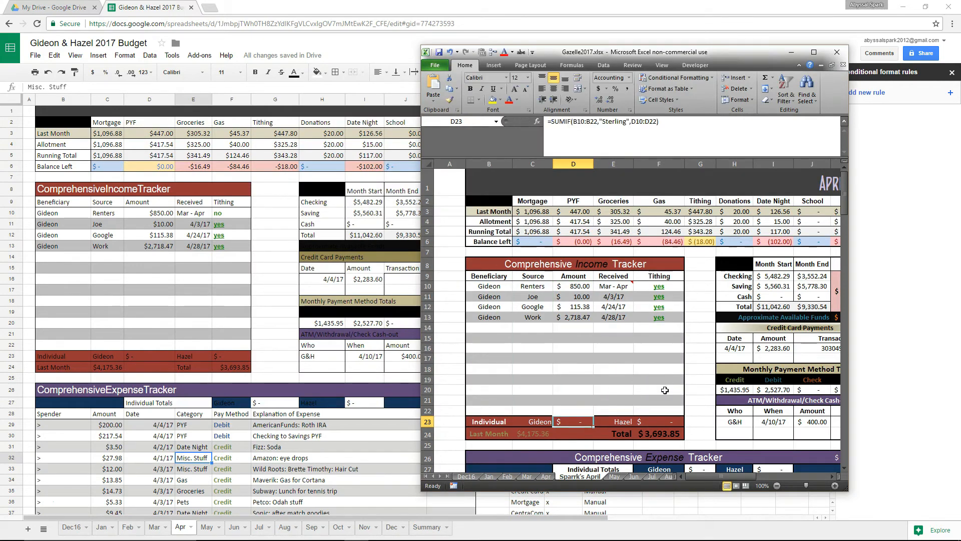
scroll(665, 390, "down", 6)
left_click(617, 337)
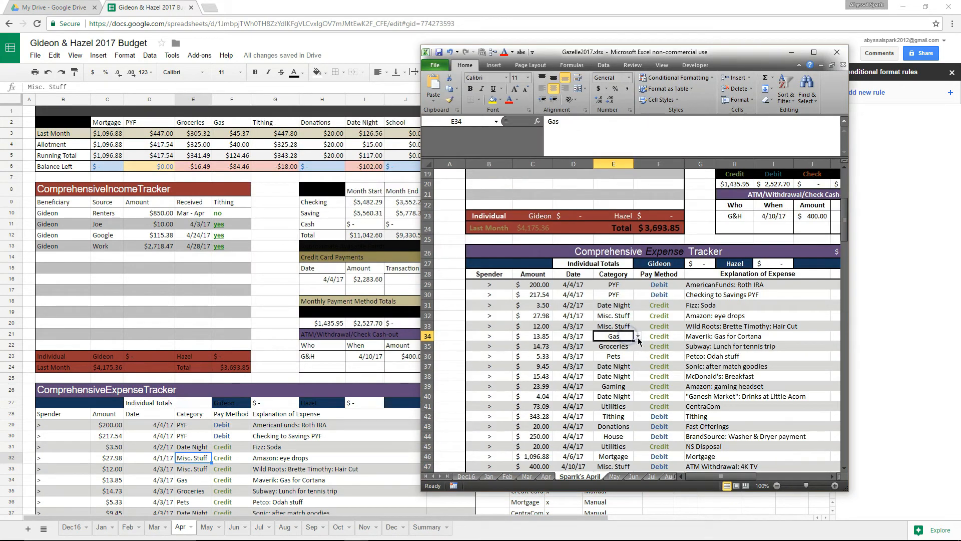
left_click(639, 339)
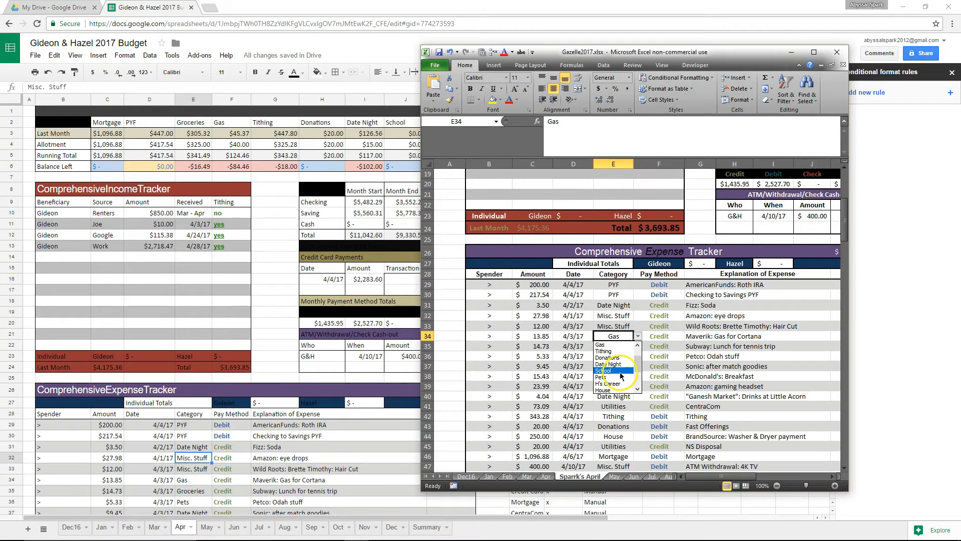
left_click(621, 345)
left_click(269, 221)
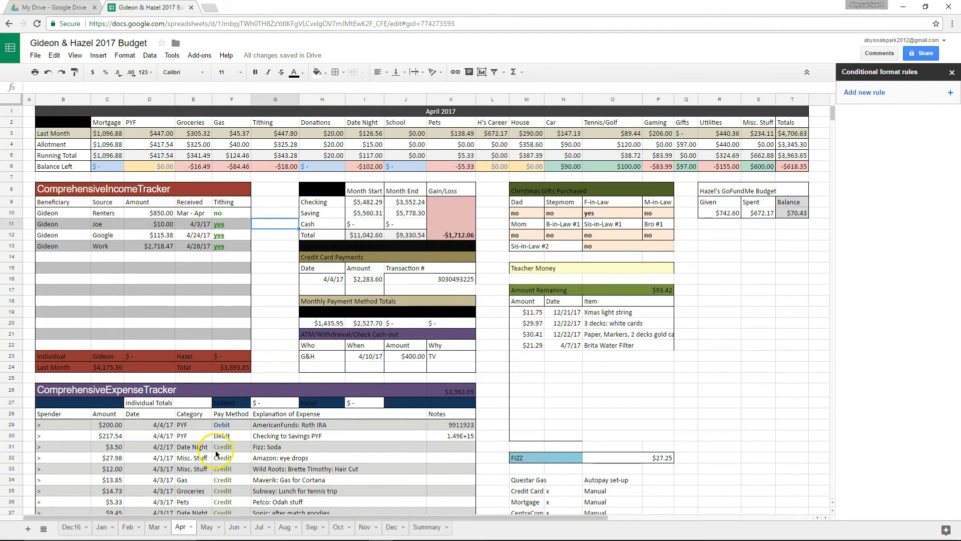
Open data validation for the expense tracker's Category cells E29:E200 in the Google Sheets budget.
left_click(195, 428)
scroll(201, 426, "down", 5)
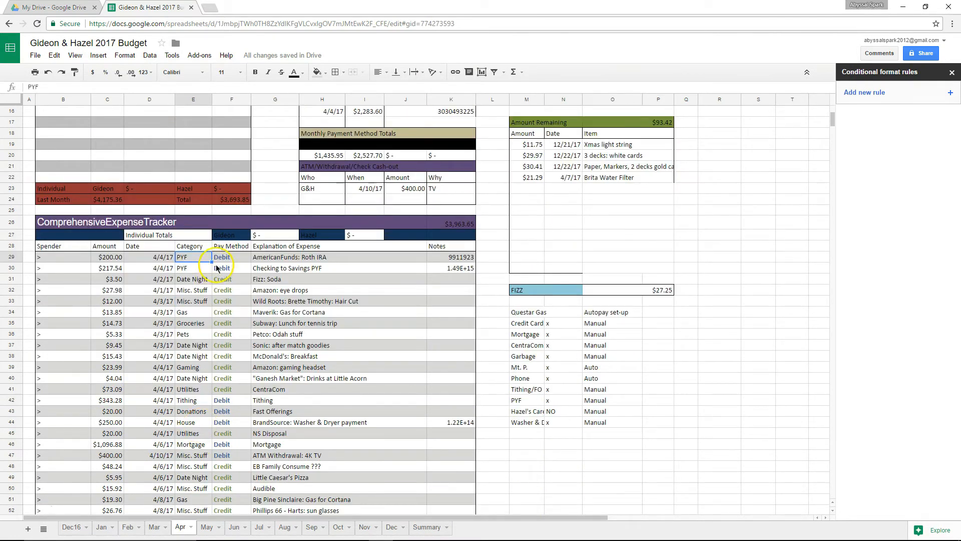
left_click_drag(204, 260, 193, 366)
scroll(210, 404, "down", 15)
scroll(208, 401, "down", 13)
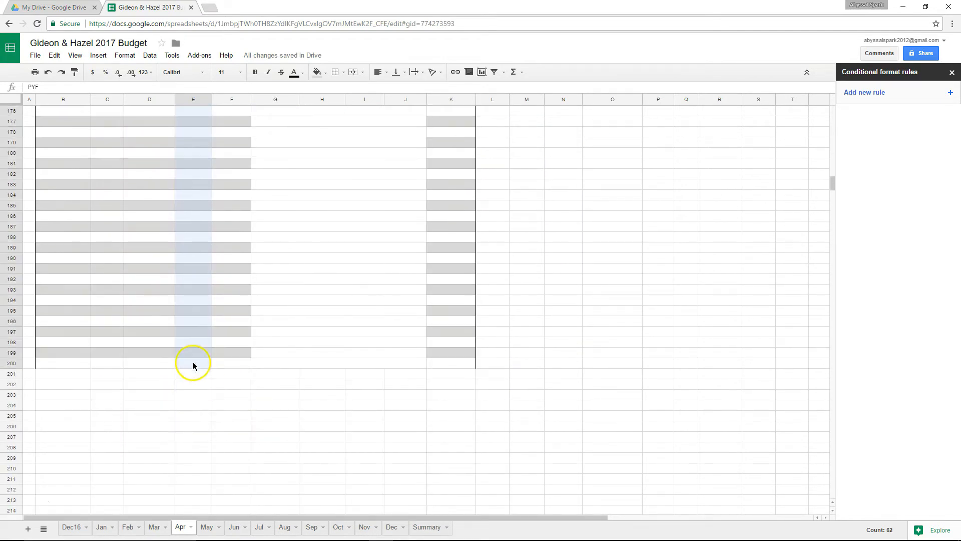
scroll(212, 376, "up", 20)
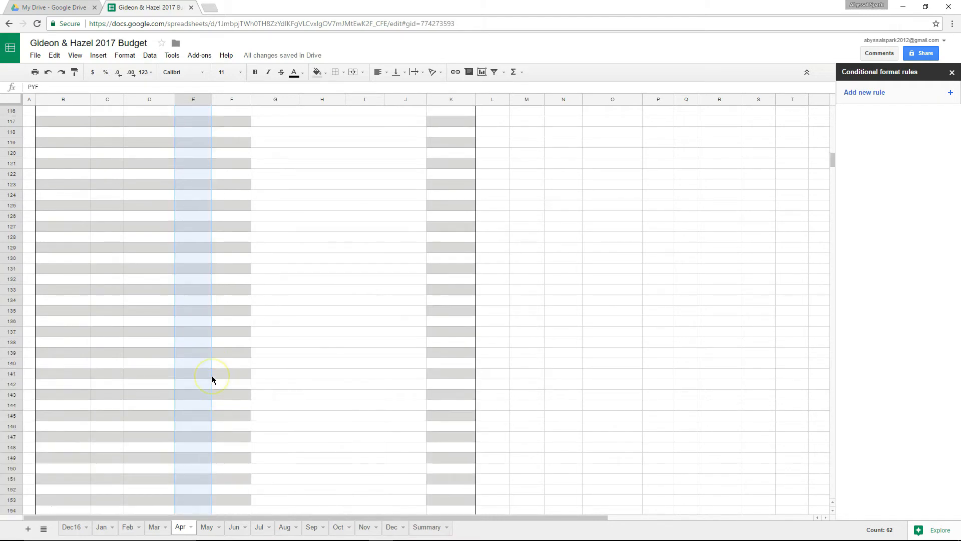
scroll(212, 377, "up", 20)
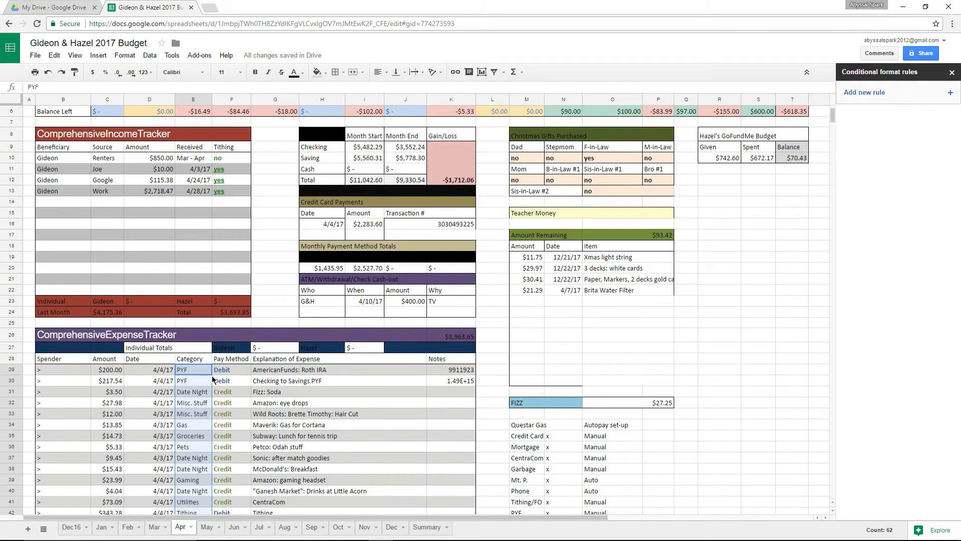
left_click(149, 55)
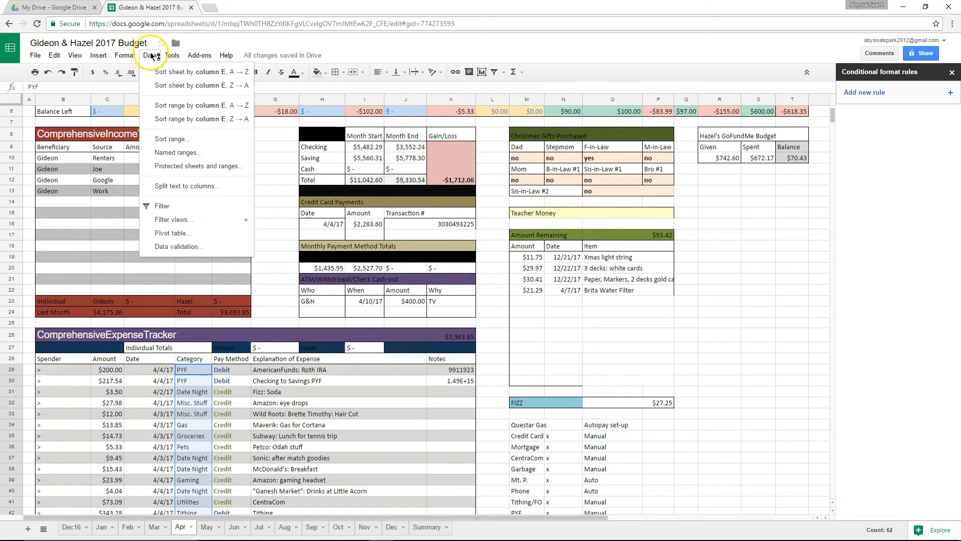
left_click(196, 250)
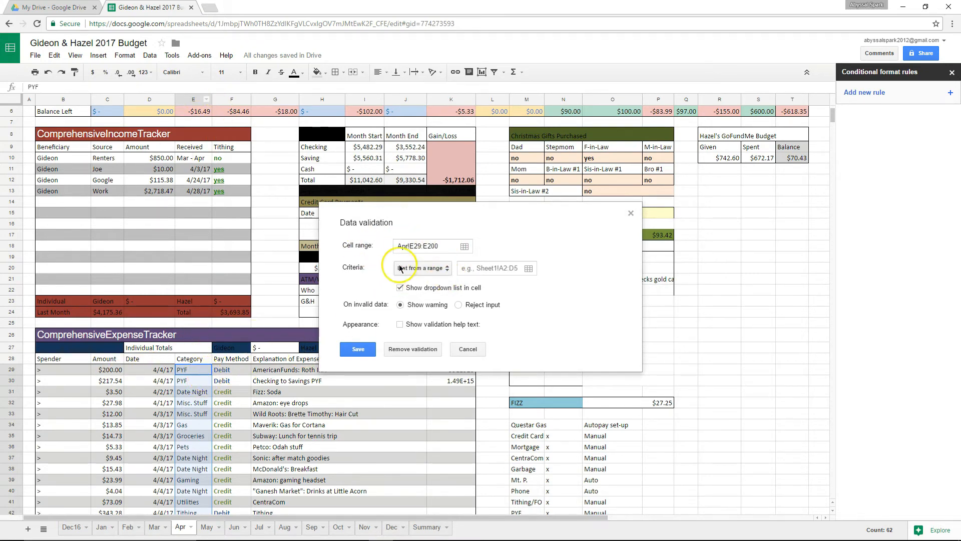
left_click(437, 273)
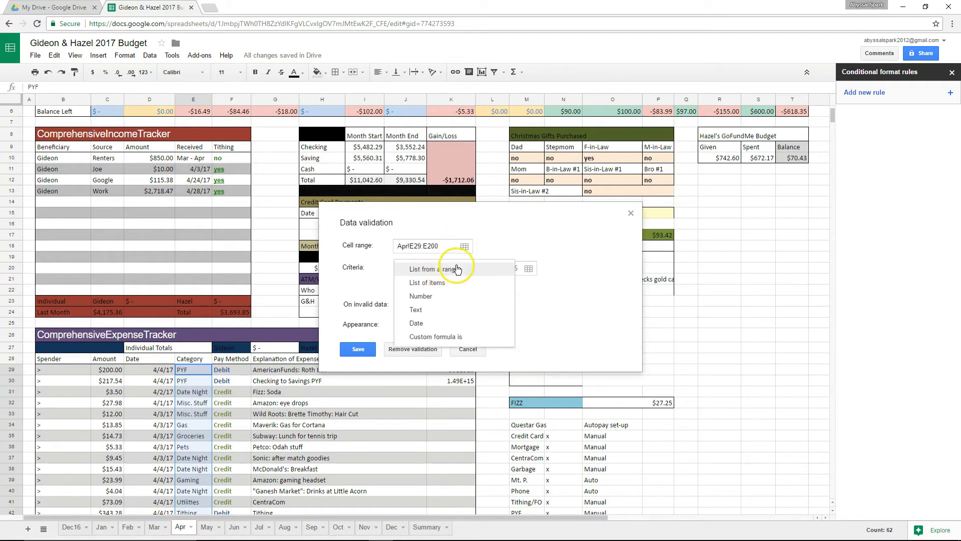
left_click(499, 258)
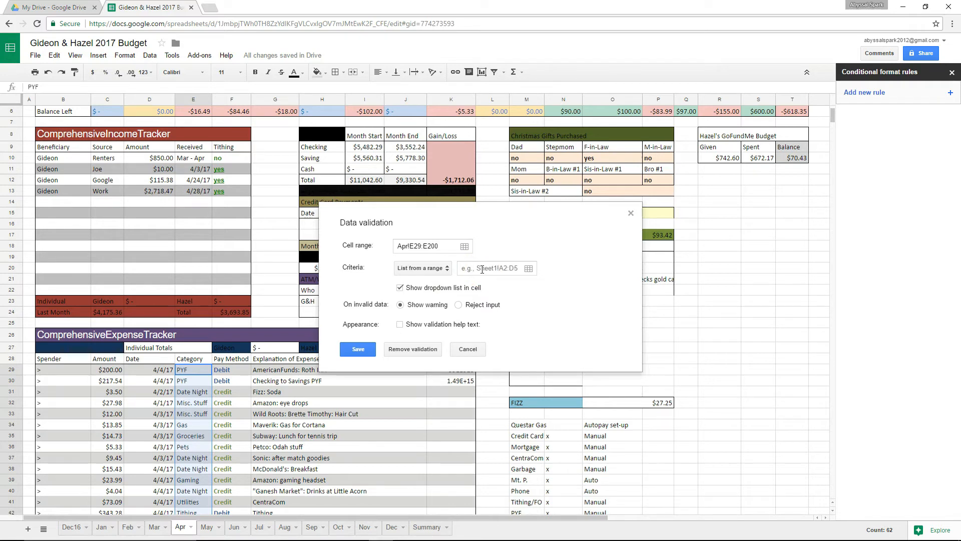
Check the category options in the Excel workbook's dropdown and set the validation criteria to List of items.
key("alt+Tab")
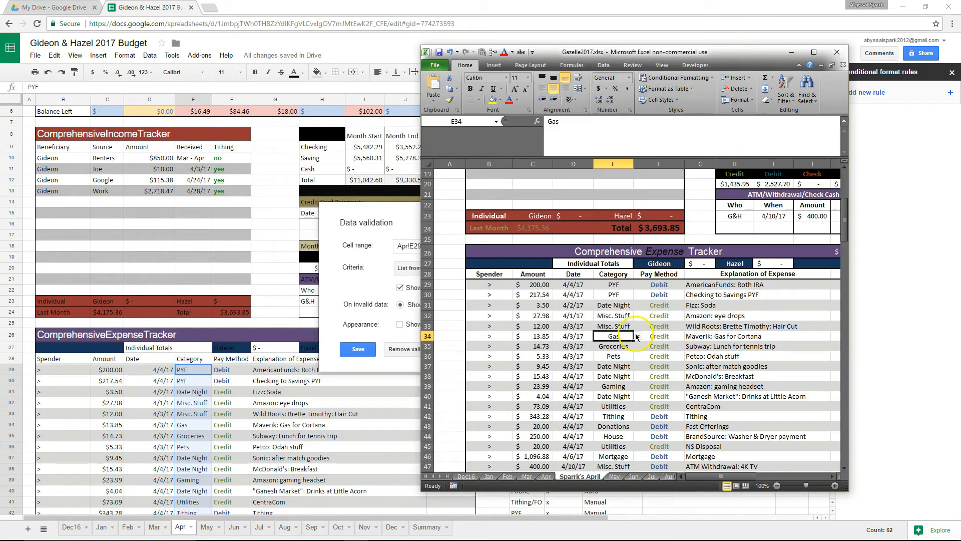
left_click(637, 335)
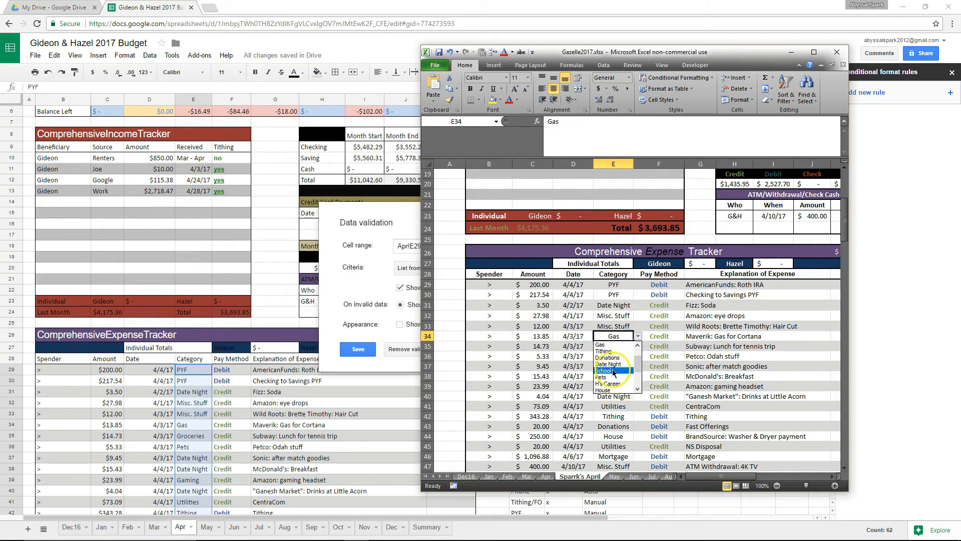
left_click(381, 221)
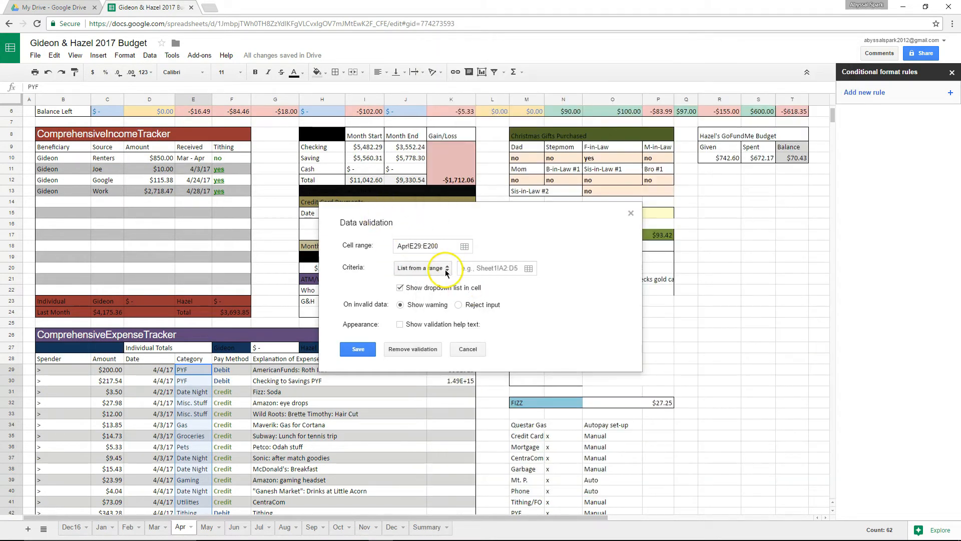
left_click(446, 272)
left_click(451, 283)
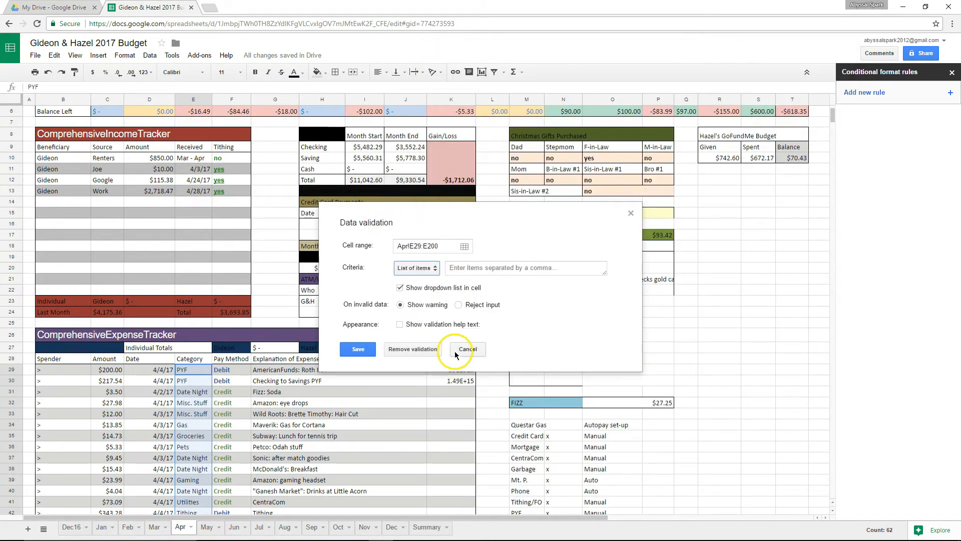
List Mortgage, PYF, Groceries, Gas, Tithing, Donations, Date Night, School, Pets, H's Career, House, Car, Tennis/Golf, Gaming, Gifts and Misc. Stuff as allowed items.
left_click(515, 270)
key("alt+Tab")
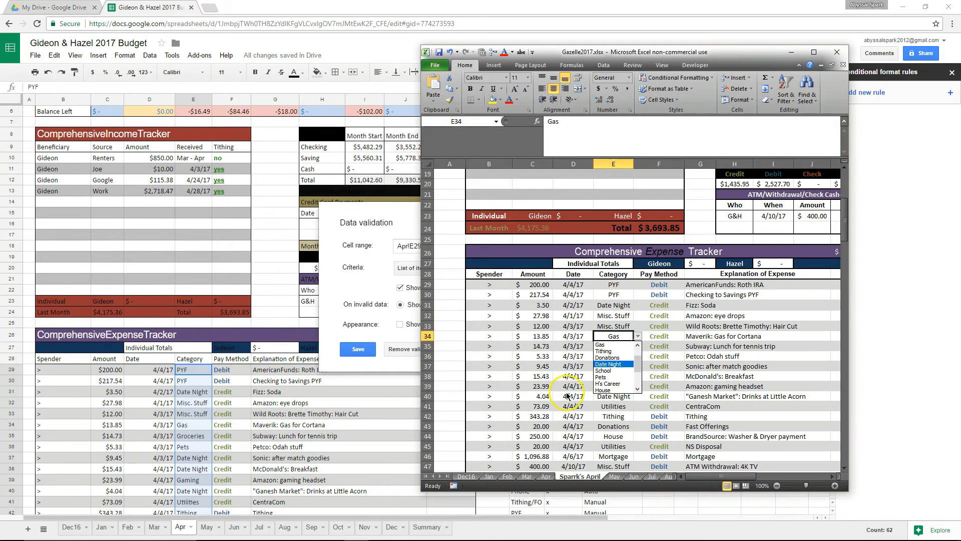
left_click(575, 55)
left_click_drag(640, 55, 960, 69)
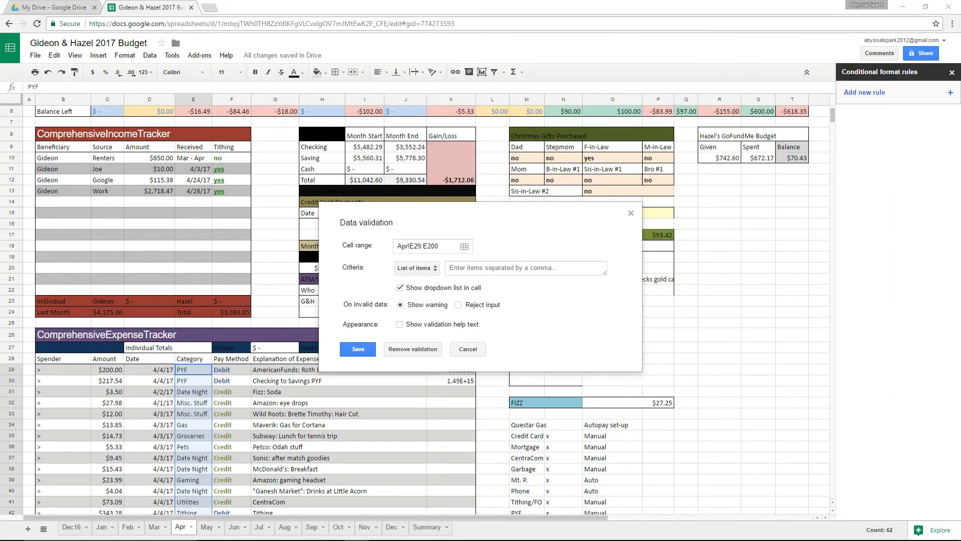
left_click(457, 267)
type("Mortgage,P")
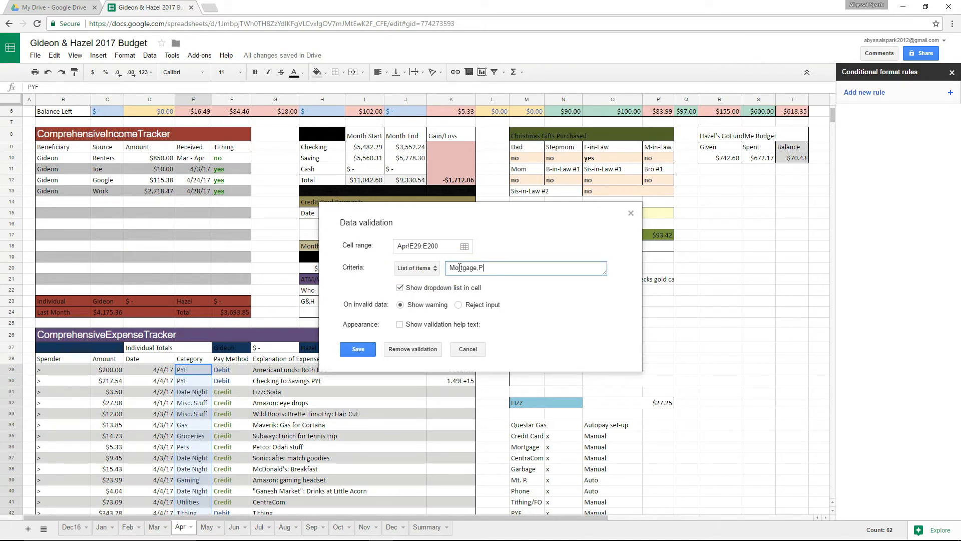
type("YF,Groceries,Gas,Tithing,Donations,Date Night,School,Pets,H's Career,House,Car,Tennis/Golf,Gaming,Gifts,Misc. Stuff")
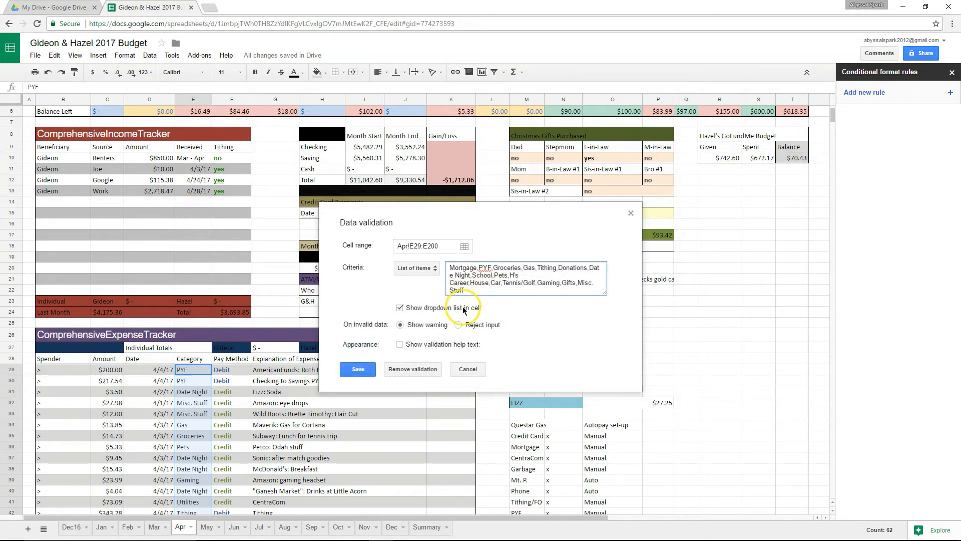
Save the validation rule with invalid input rejected and open the category dropdown in E29.
left_click(466, 325)
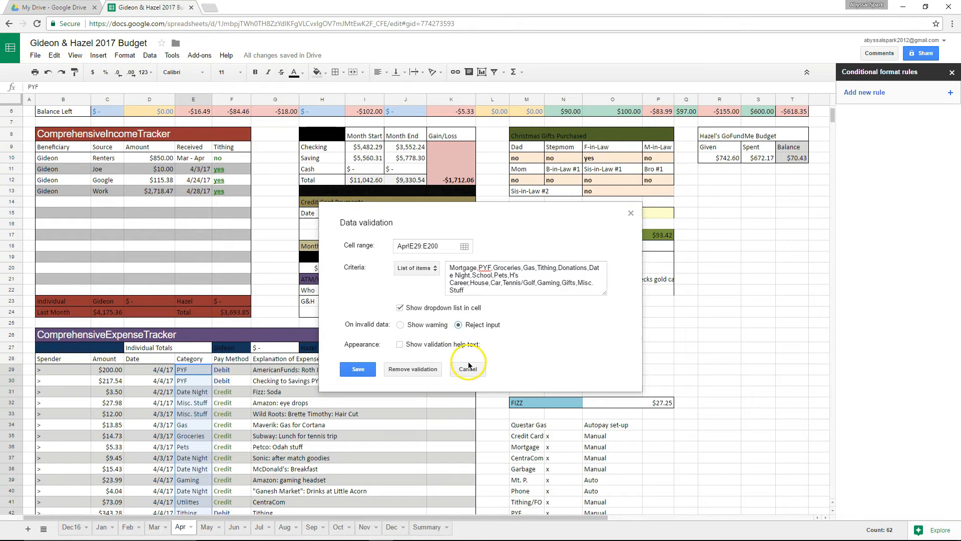
left_click(356, 369)
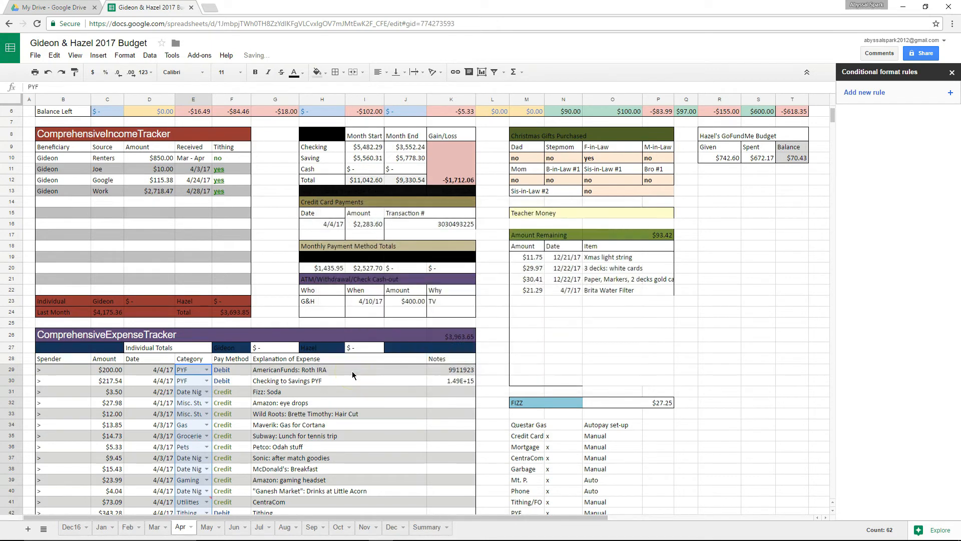
left_click(275, 393)
left_click(206, 369)
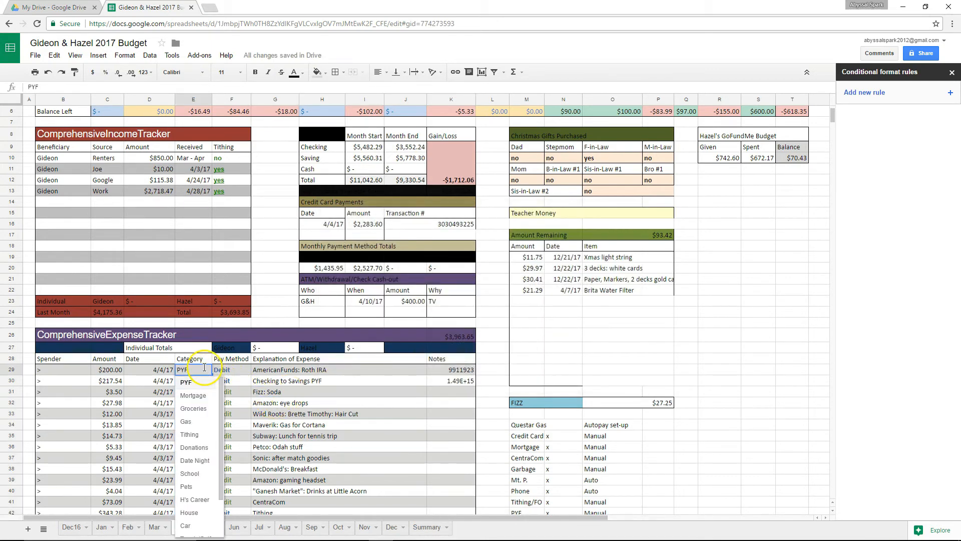
Review the expense tracker's Category column for entries flagged as invalid and set the CentraCom expense in E41 to Utilties.
left_click(274, 414)
scroll(186, 287, "down", 12)
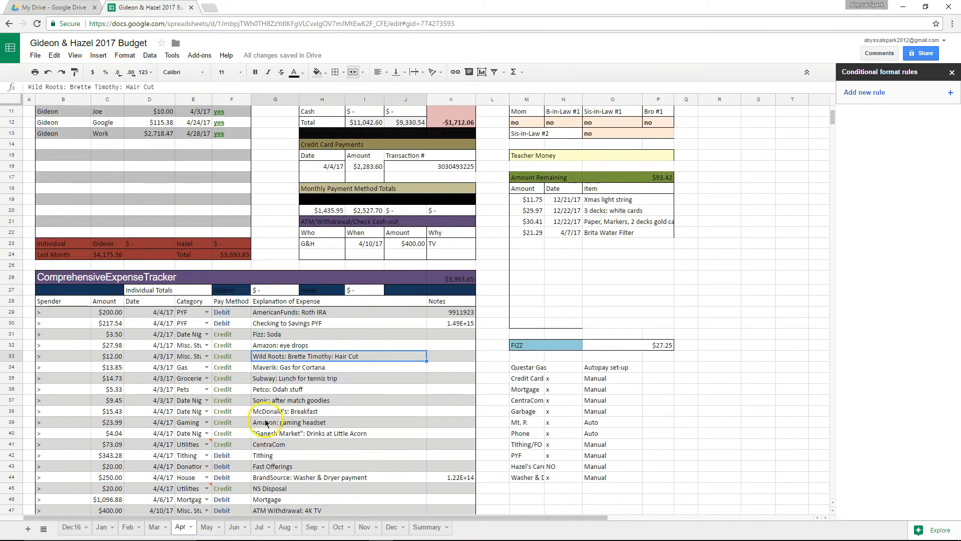
scroll(186, 288, "down", 15)
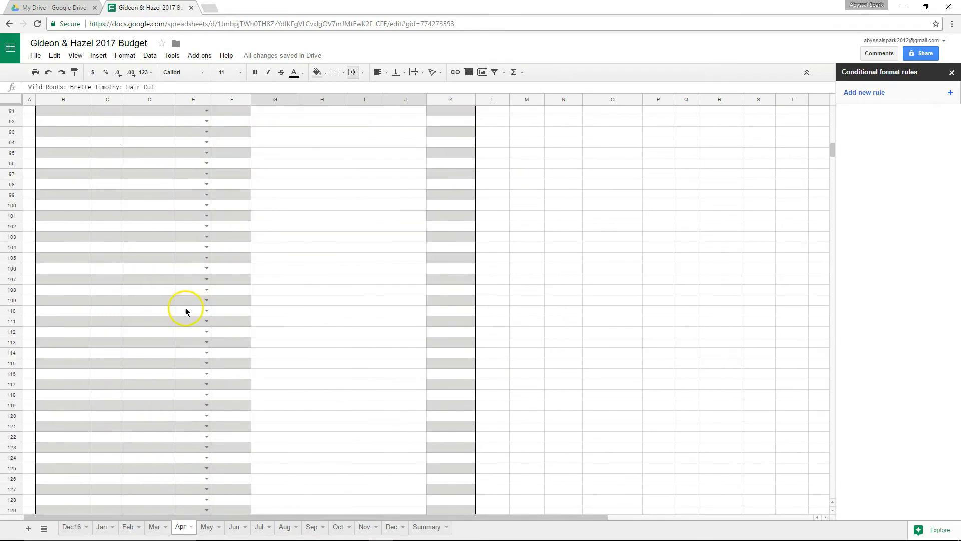
scroll(191, 325, "up", 10)
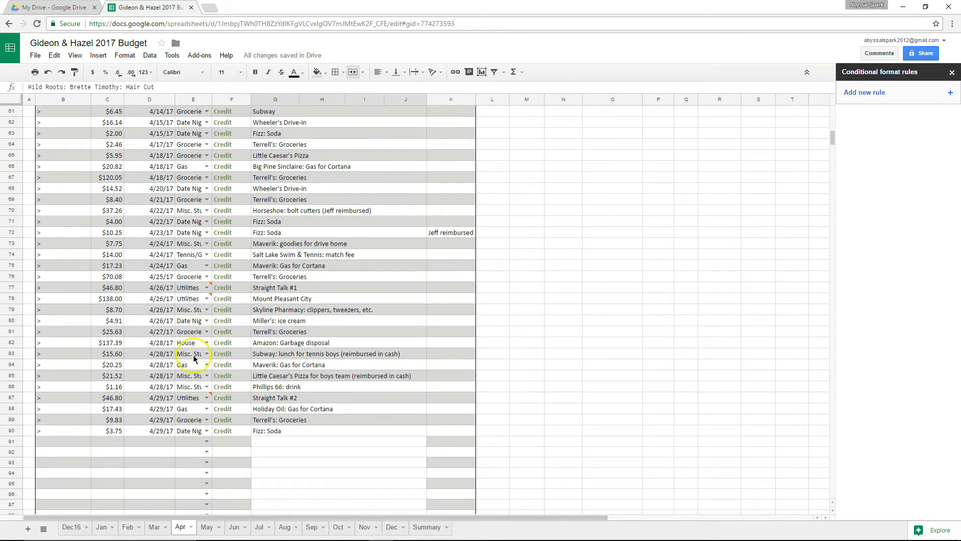
mouse_move(210, 399)
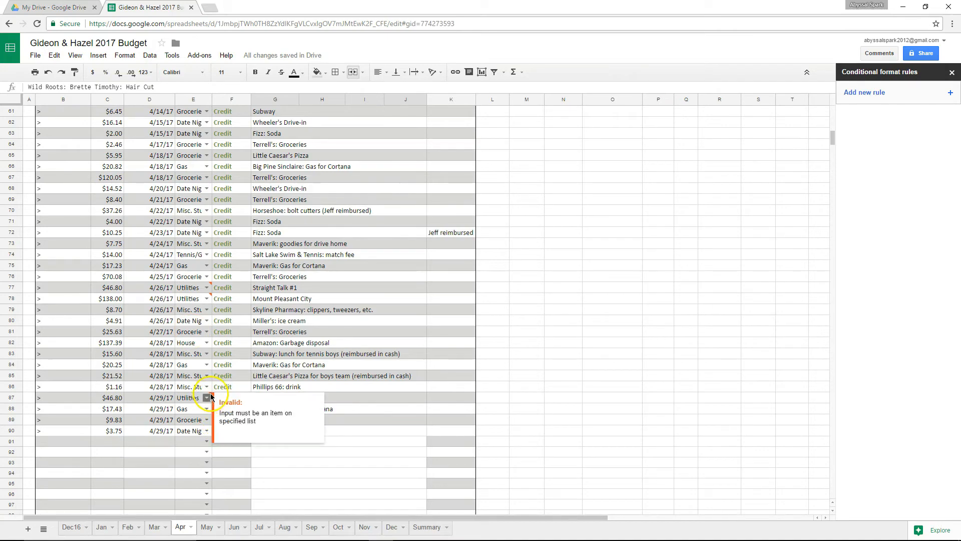
scroll(200, 387, "up", 10)
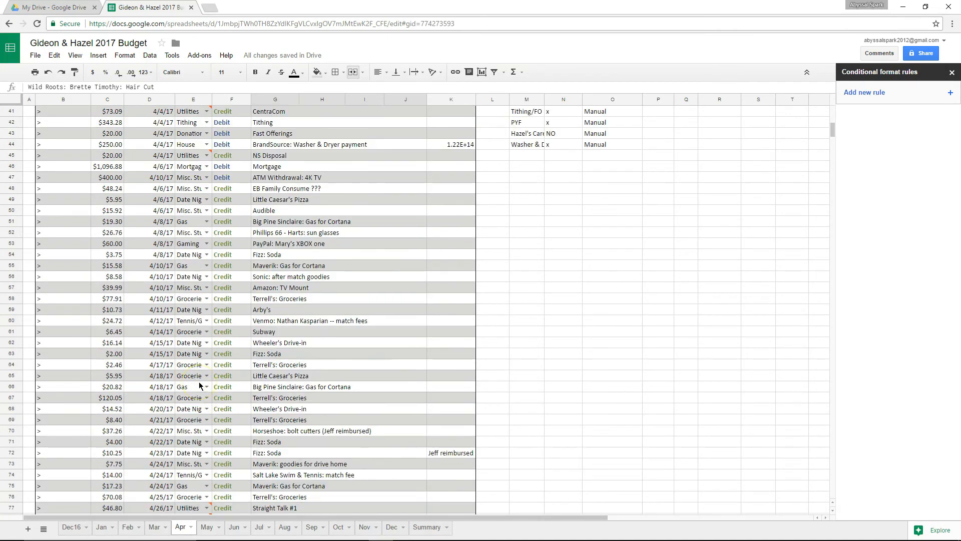
scroll(200, 386, "up", 3)
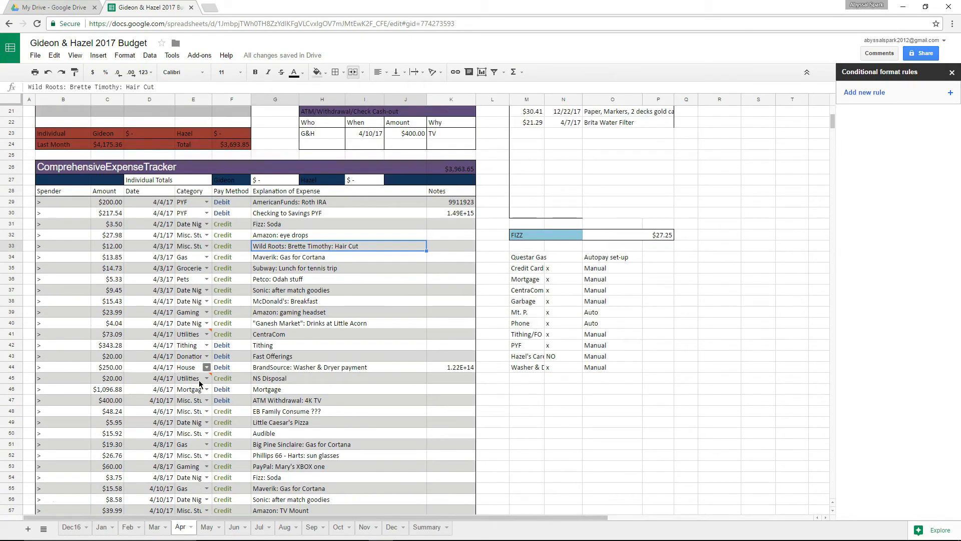
left_click(197, 205)
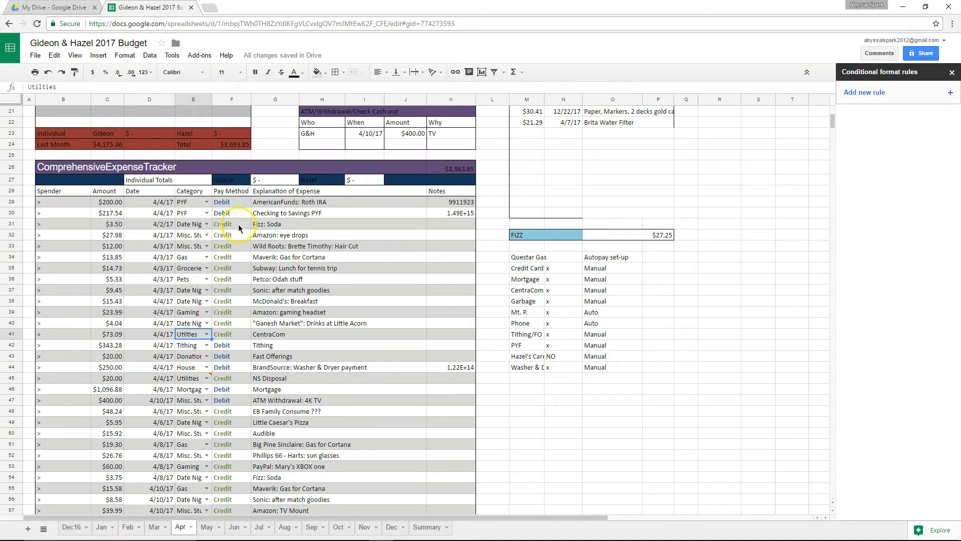
Open data validation for the Pay Method cells F29:F43 and set the criteria to List of items.
left_click(238, 202)
left_click_drag(238, 202, 231, 356)
scroll(242, 340, "up", 5)
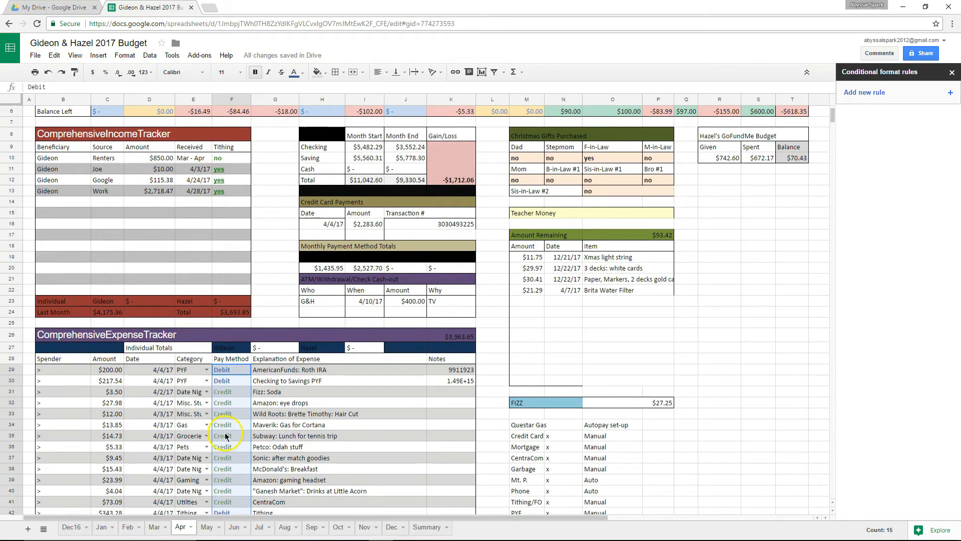
left_click(150, 55)
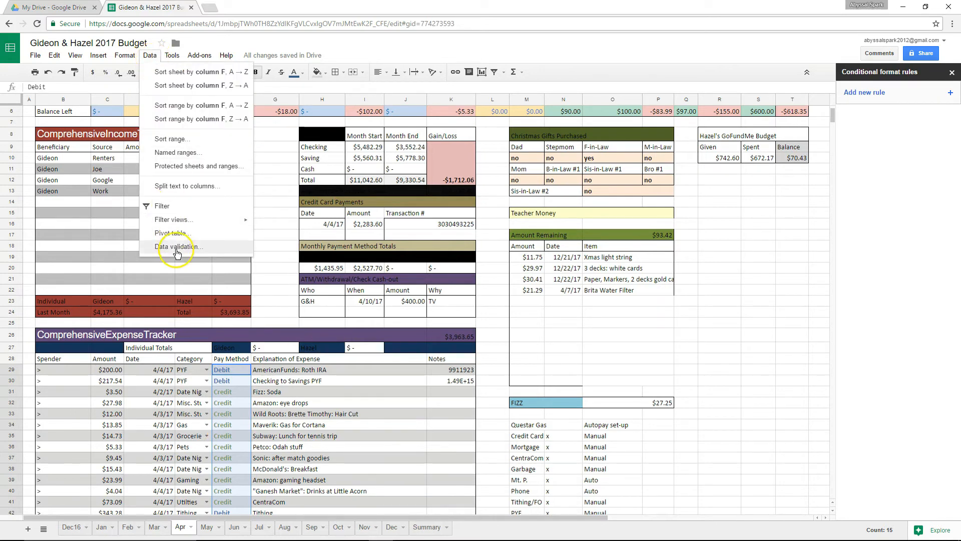
left_click(210, 245)
left_click(423, 268)
left_click(426, 282)
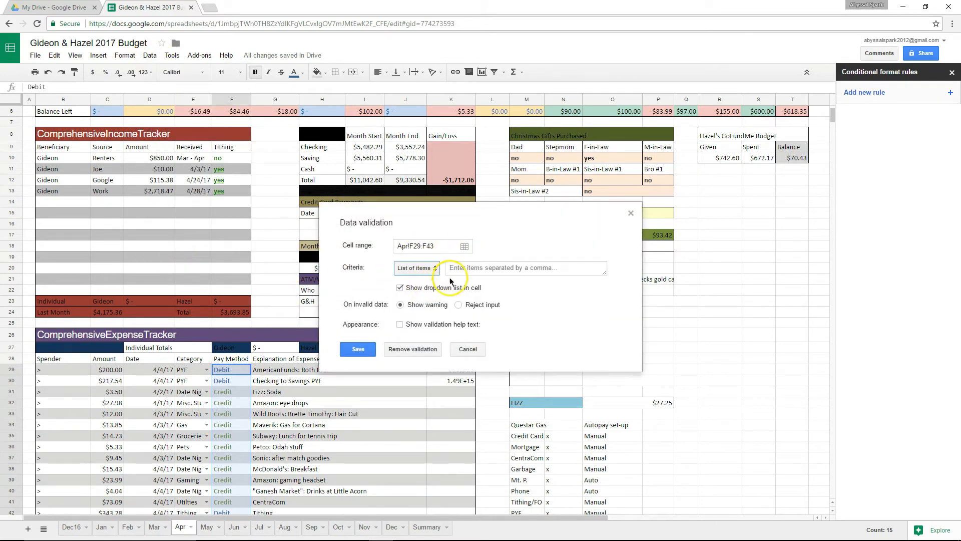
Allow Credit, Debit, Check and Cash as the Pay Method items, reject invalid input and save the rule.
type("Credit,Debit,Check,Cash")
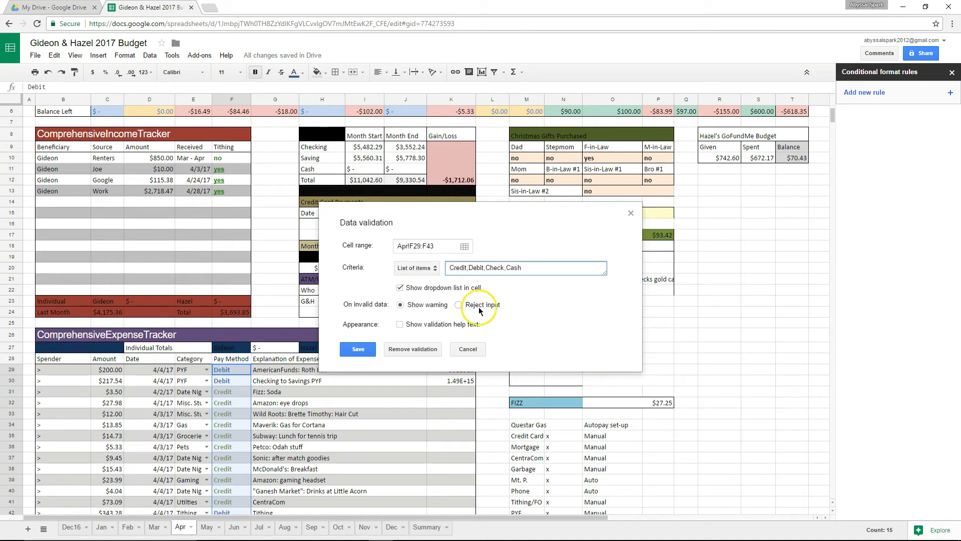
left_click(459, 304)
left_click(369, 349)
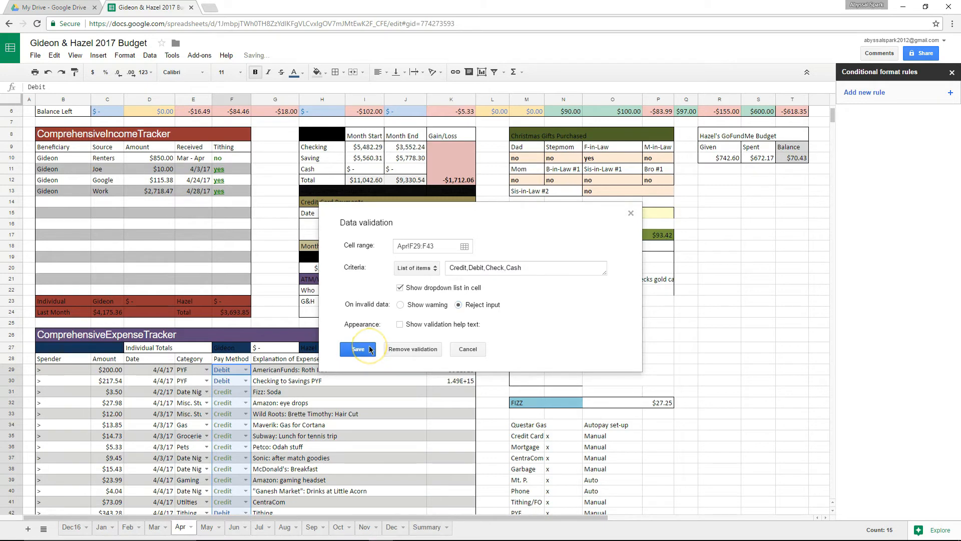
left_click(383, 410)
scroll(234, 409, "down", 1)
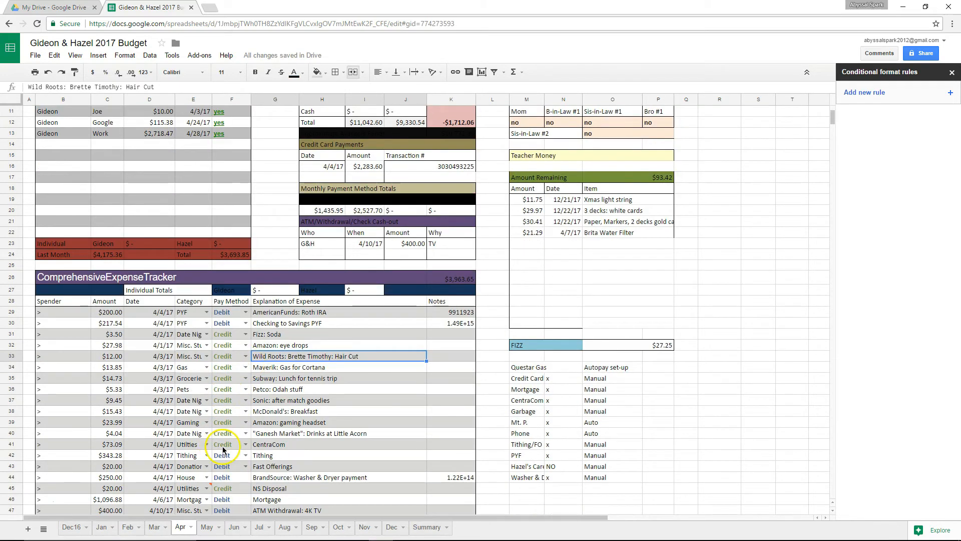
Try a new conditional formatting rule on Pay Method cell F31 for text that is exactly Credit.
left_click(227, 337)
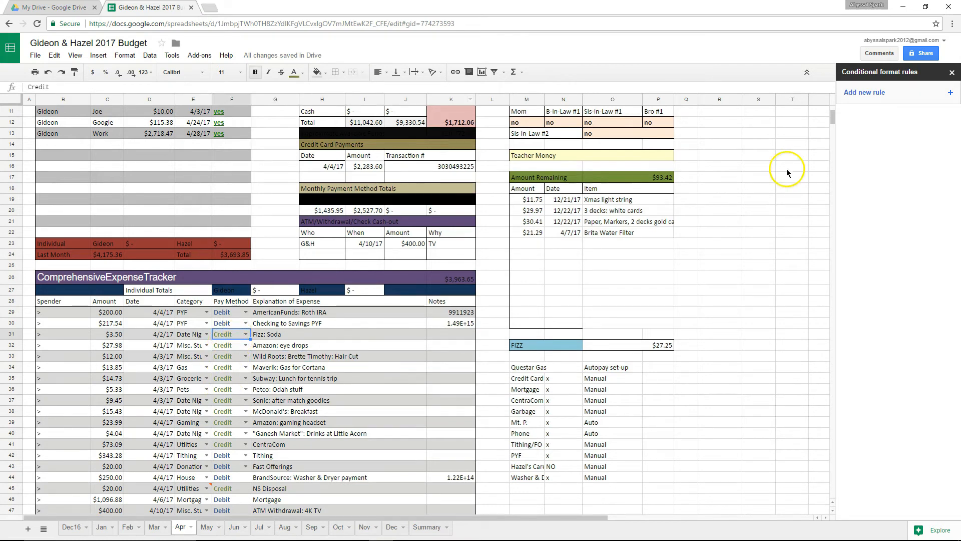
left_click(952, 72)
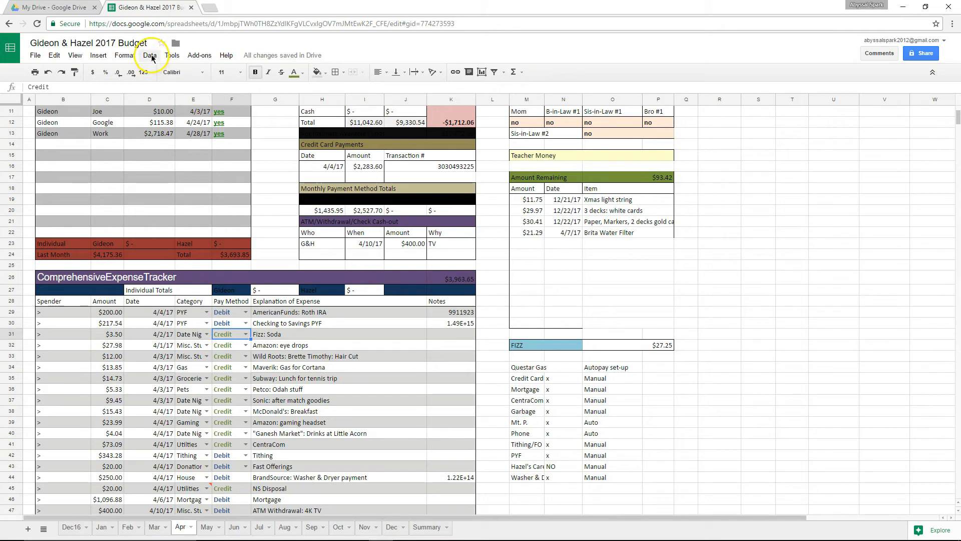
left_click(124, 55)
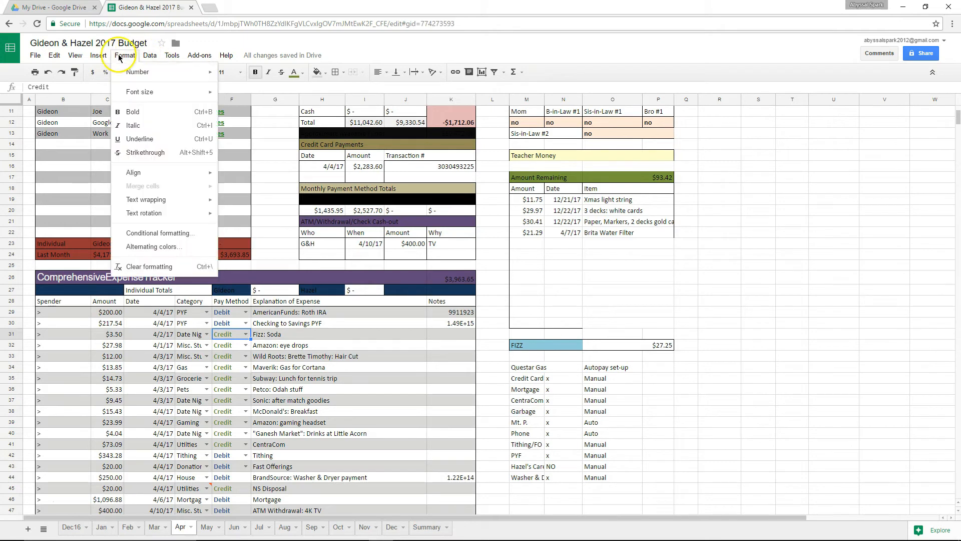
left_click(168, 236)
left_click(877, 175)
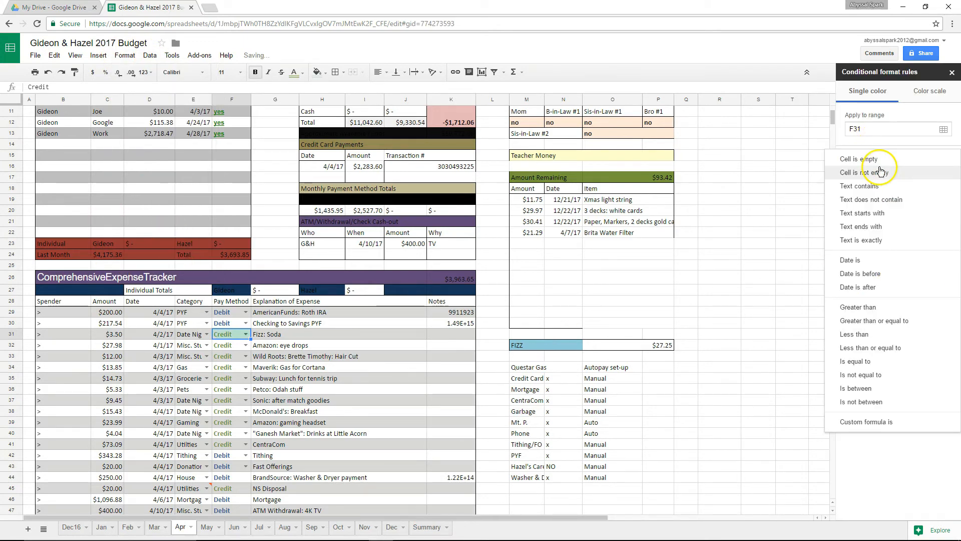
left_click(884, 240)
left_click(887, 188)
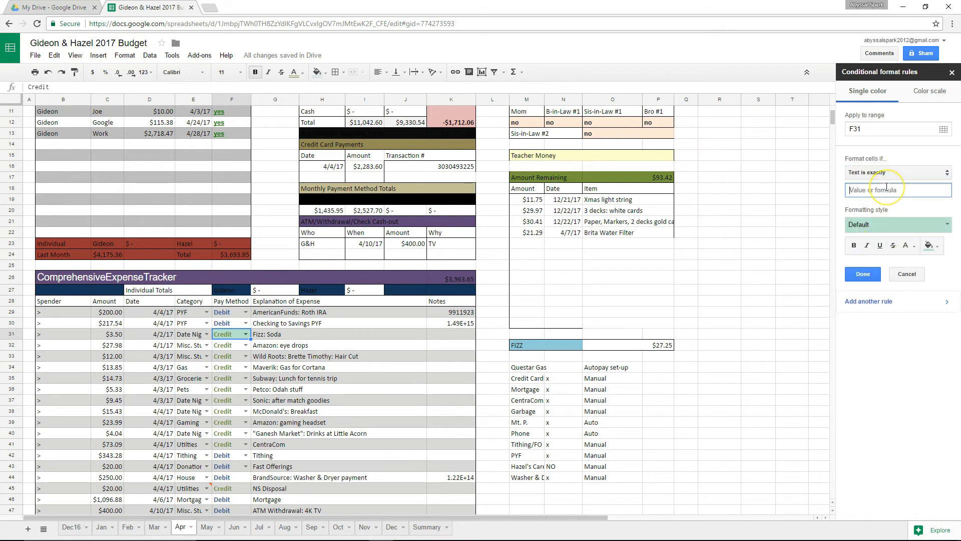
type("Credit")
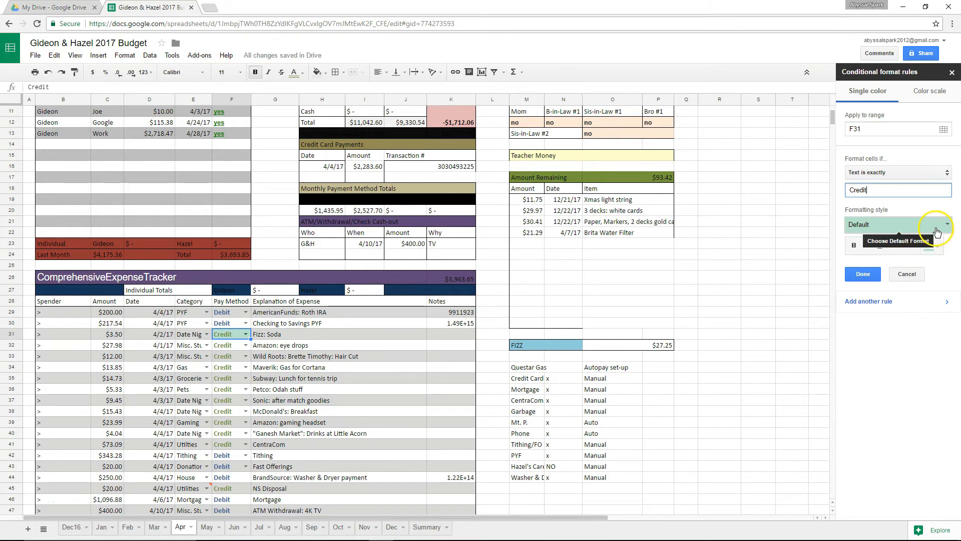
Try the red, yellow and green default styles on the F31 rule, and cancel the rule.
left_click(942, 230)
left_click(933, 243)
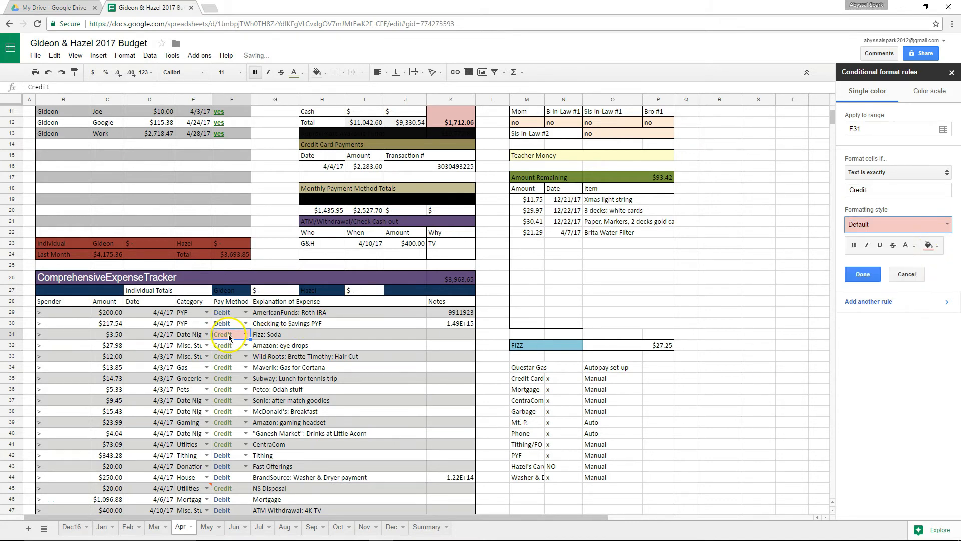
left_click(871, 224)
left_click(895, 244)
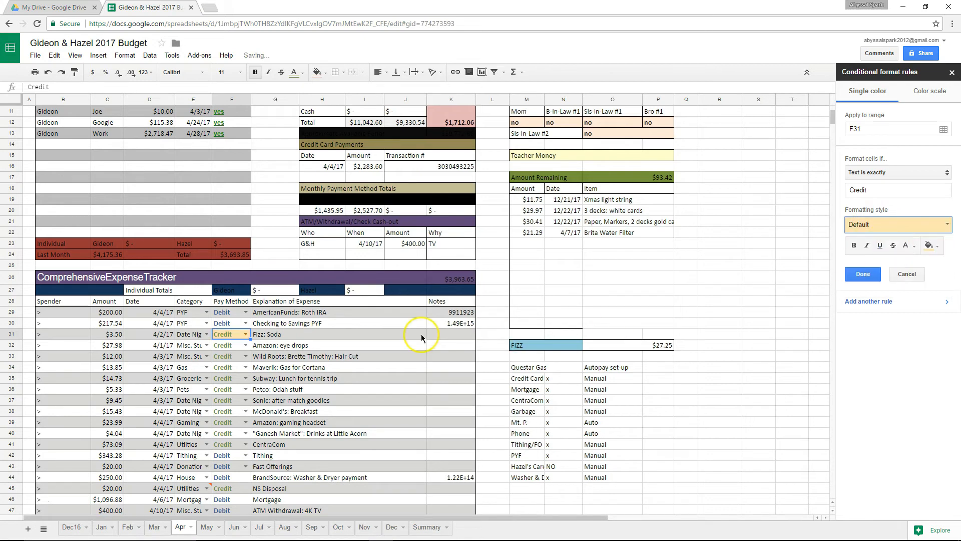
left_click(871, 224)
left_click(858, 244)
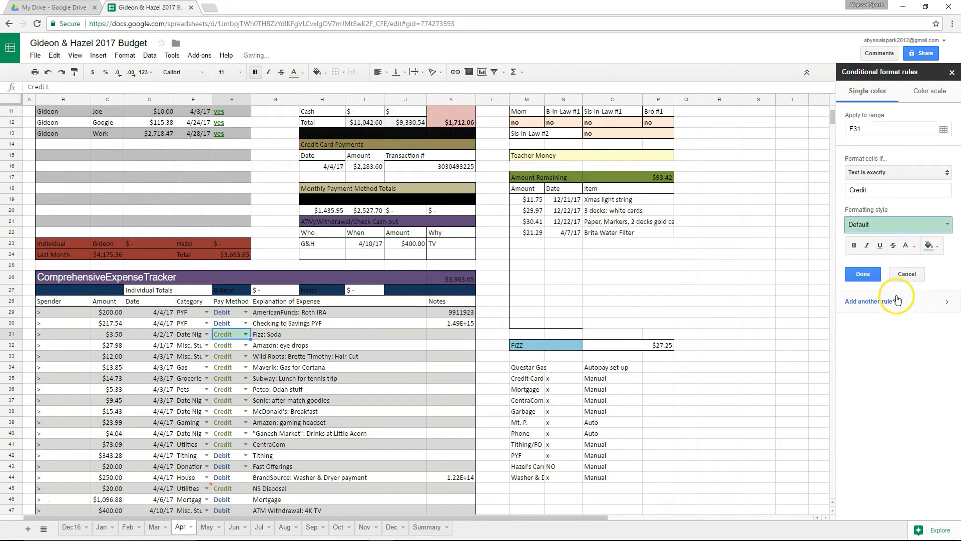
left_click(907, 274)
left_click(952, 72)
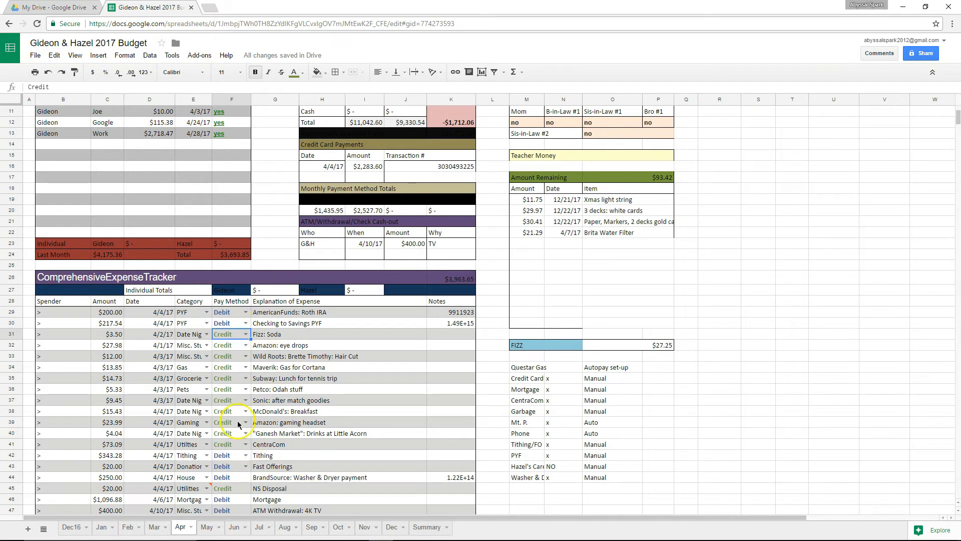
Change the text colour of the black Approximate Available Funds row, H13:K13, to white.
scroll(491, 349, "up", 4)
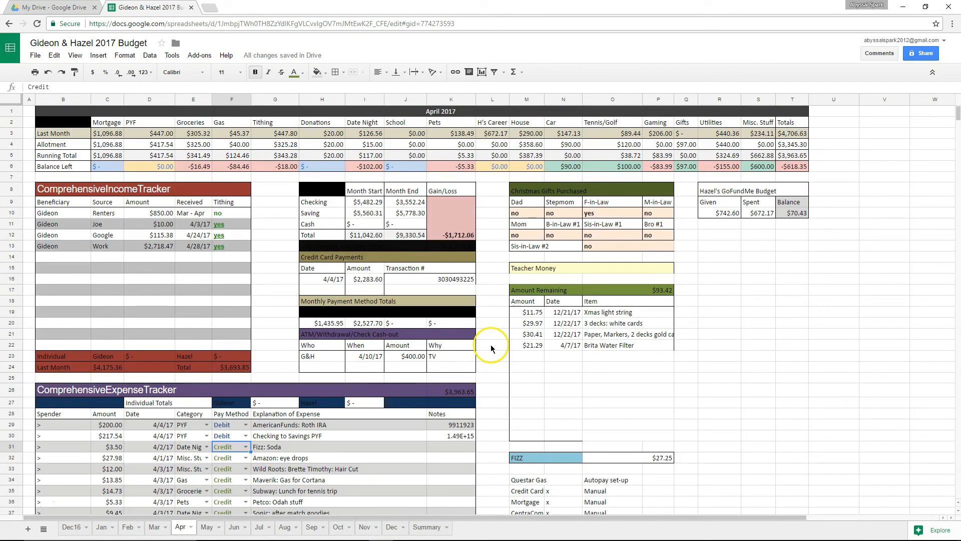
left_click(391, 246)
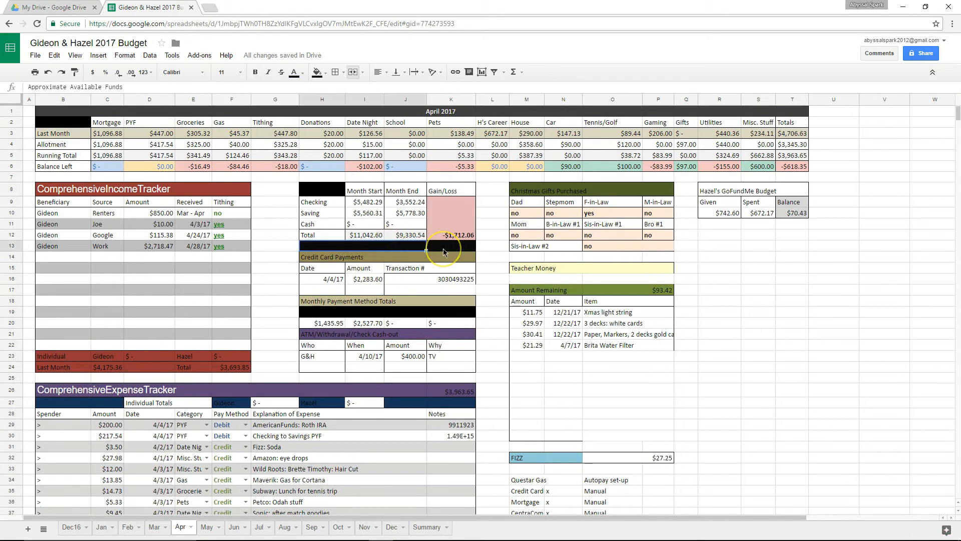
left_click(481, 236)
left_click(462, 248)
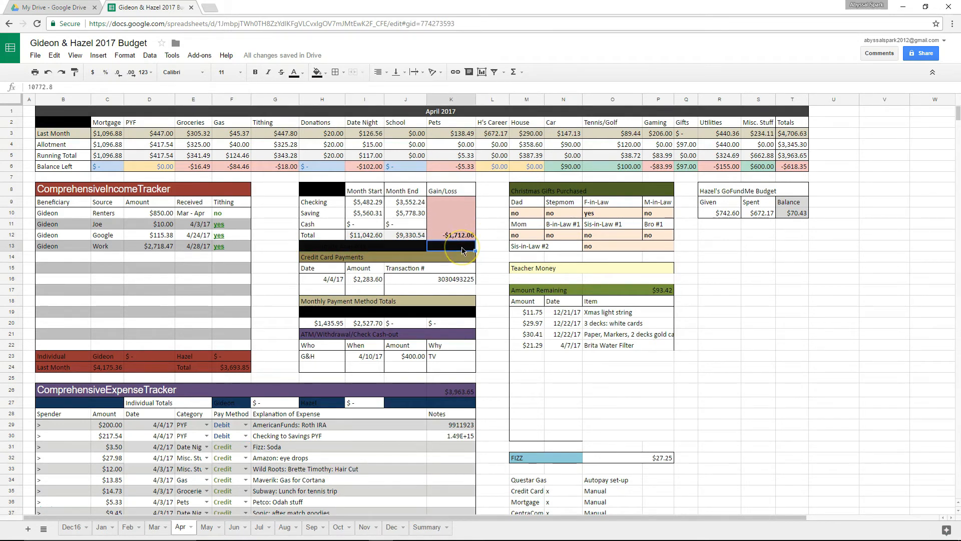
left_click(57, 86)
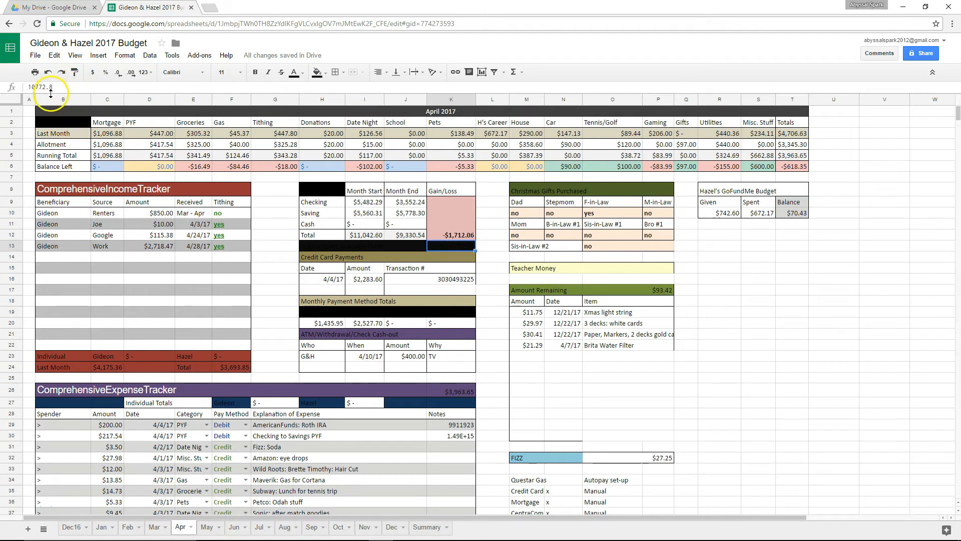
left_click(439, 243)
mouse_move(439, 244)
left_mouse_down()
mouse_move(408, 257)
mouse_move(397, 244)
mouse_move(427, 255)
left_mouse_up()
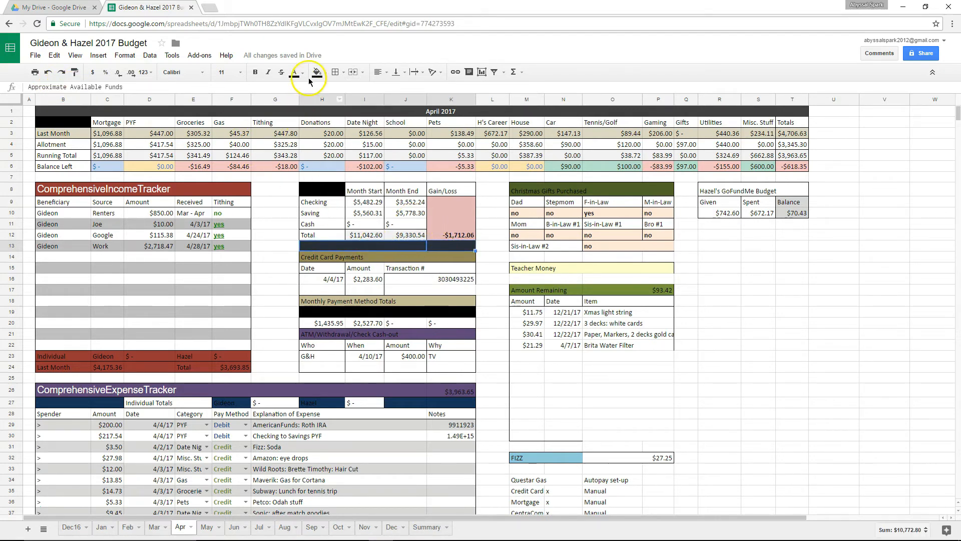
left_click(295, 72)
left_click(383, 101)
left_click(754, 304)
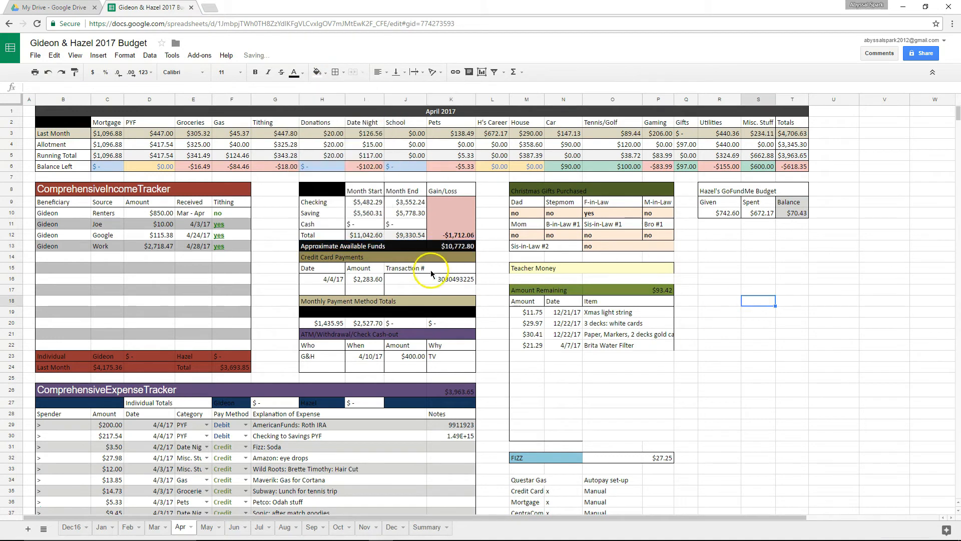
Change the text colour of the black header row under Monthly Payment Method Totals, H19:K19, to white.
left_click_drag(450, 312, 321, 311)
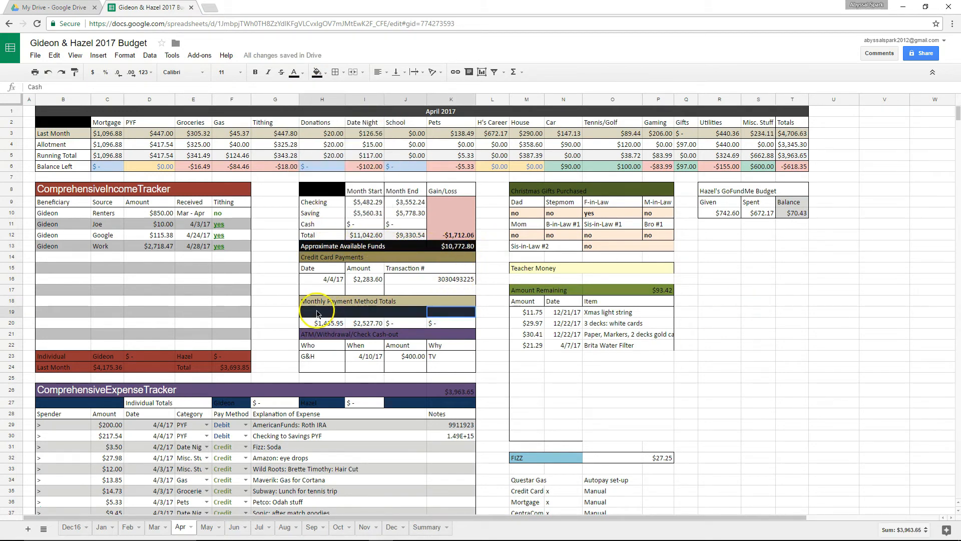
left_click(294, 72)
left_click(384, 101)
left_click(806, 355)
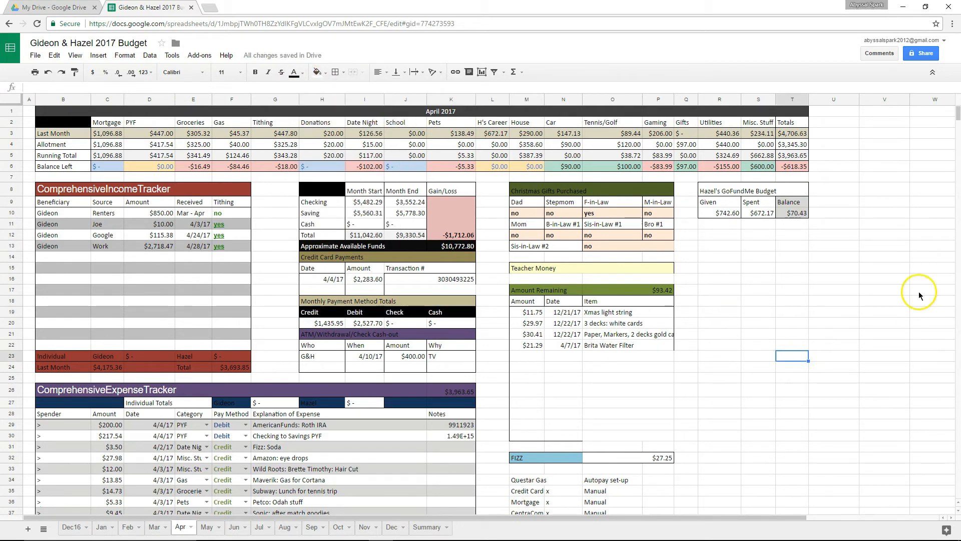
Compare the Google Sheets April budget with the April 2017 sheet in the Excel workbook Gazelle2017.xlsx.
mouse_move(960, 90)
left_mouse_down()
mouse_move(510, 80)
mouse_move(464, 98)
mouse_move(960, 98)
left_mouse_up()
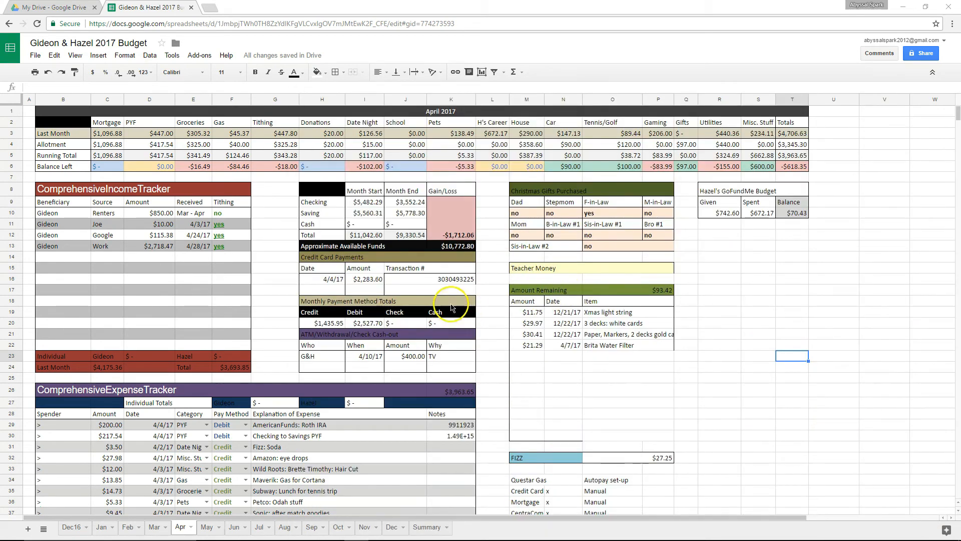
left_click(686, 312)
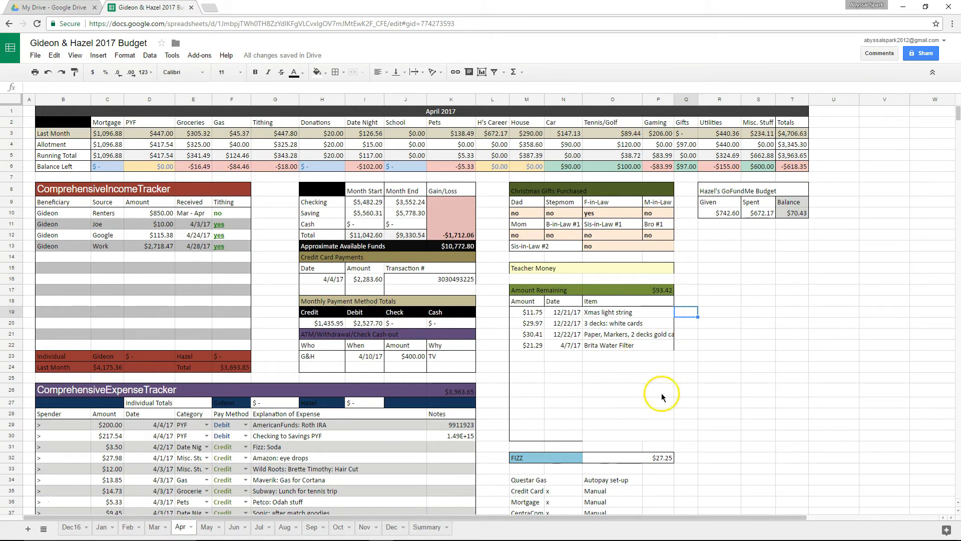
left_click_drag(960, 100, 585, 45)
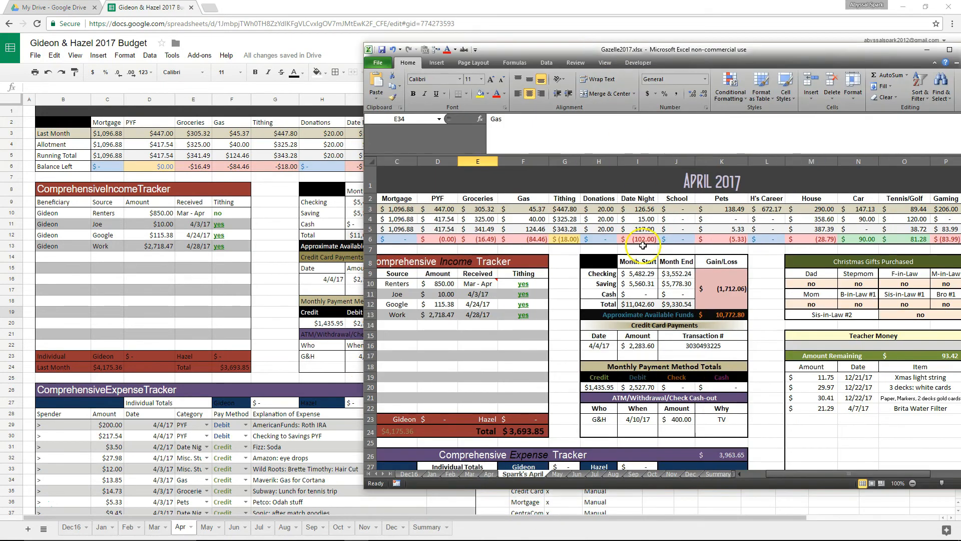
left_click_drag(564, 50, 960, 55)
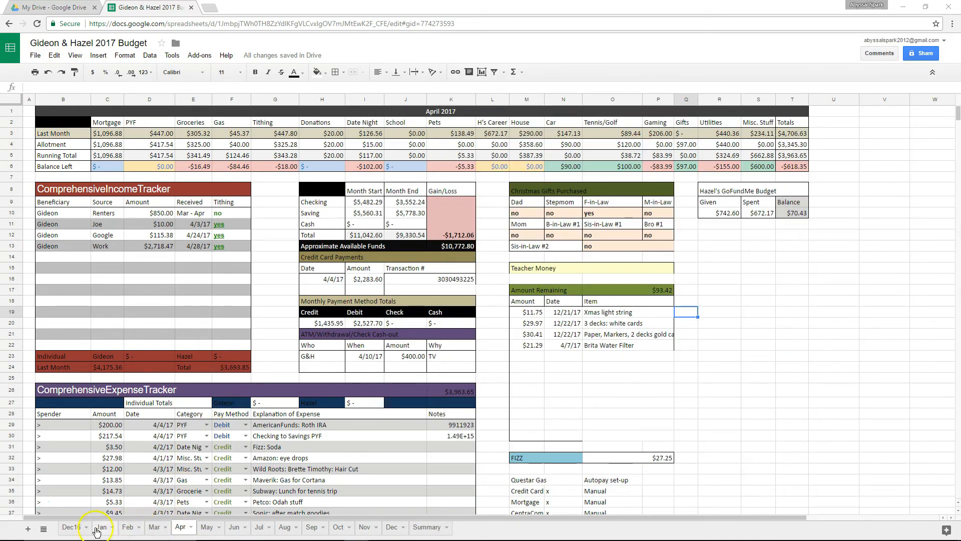
Copy the range A1:T200 from the April sheet and paste it into the May sheet starting at cell A1.
left_click(207, 527)
left_click(181, 528)
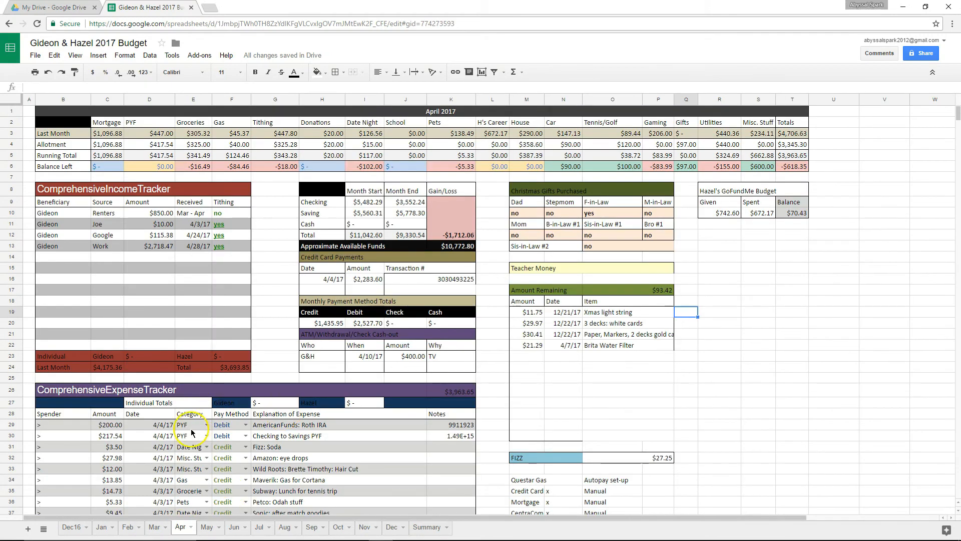
left_click(135, 158)
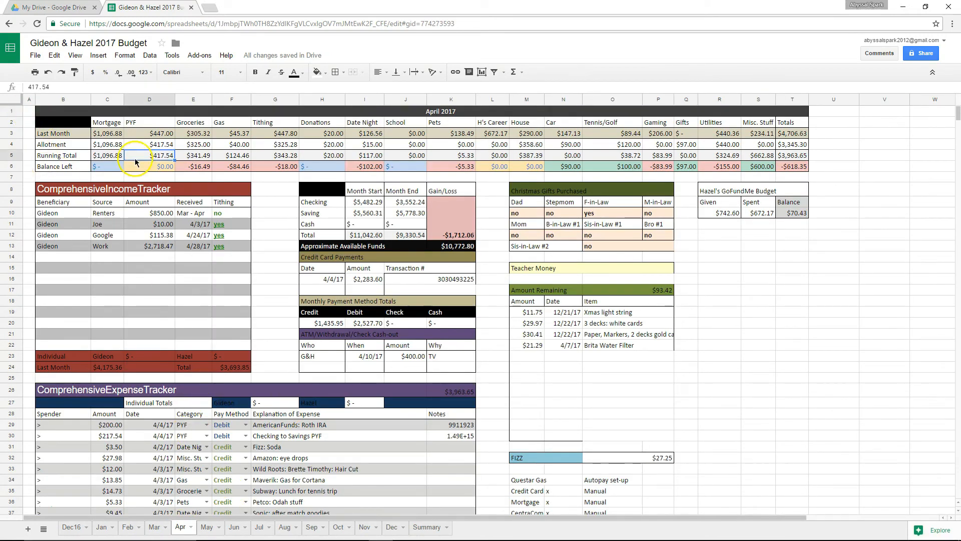
left_click(20, 99)
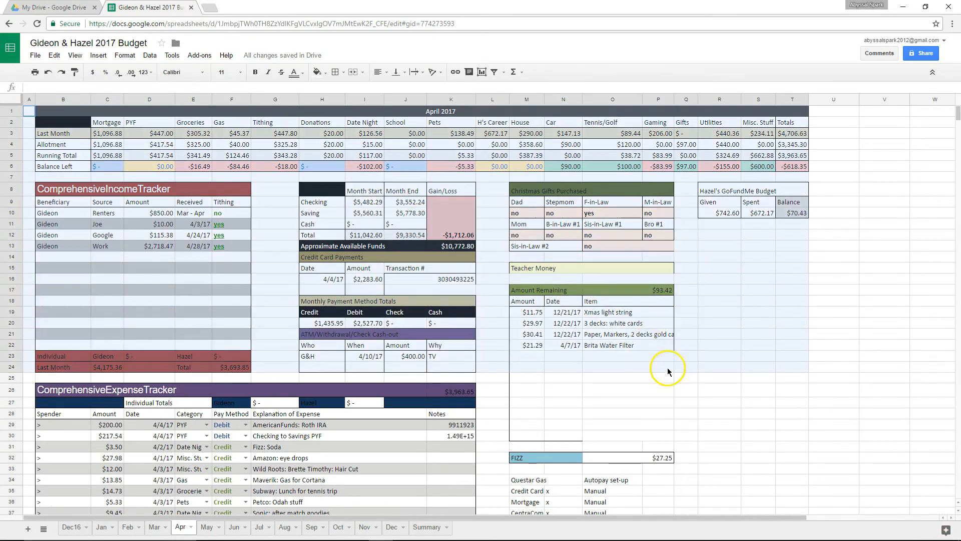
scroll(669, 364, "down", 5)
scroll(669, 379, "down", 20)
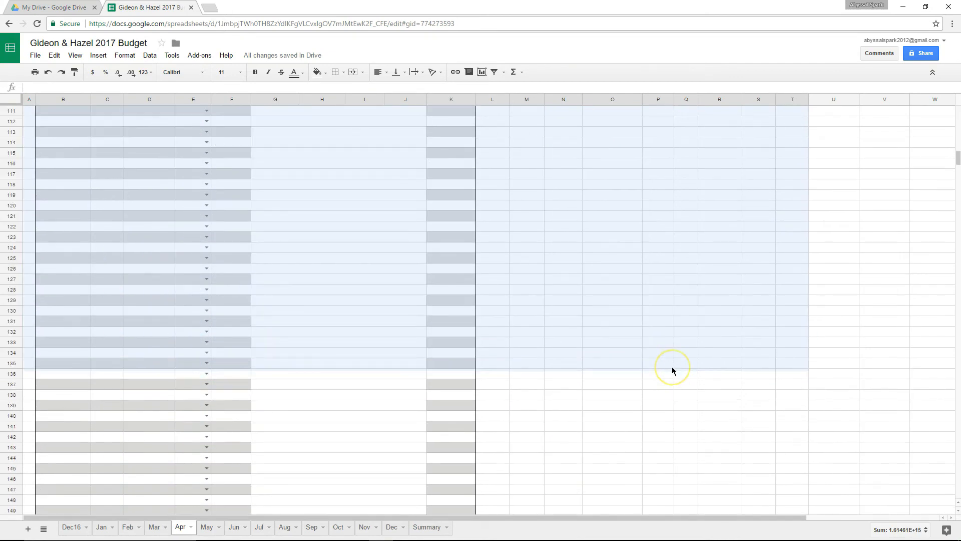
scroll(672, 370, "down", 7)
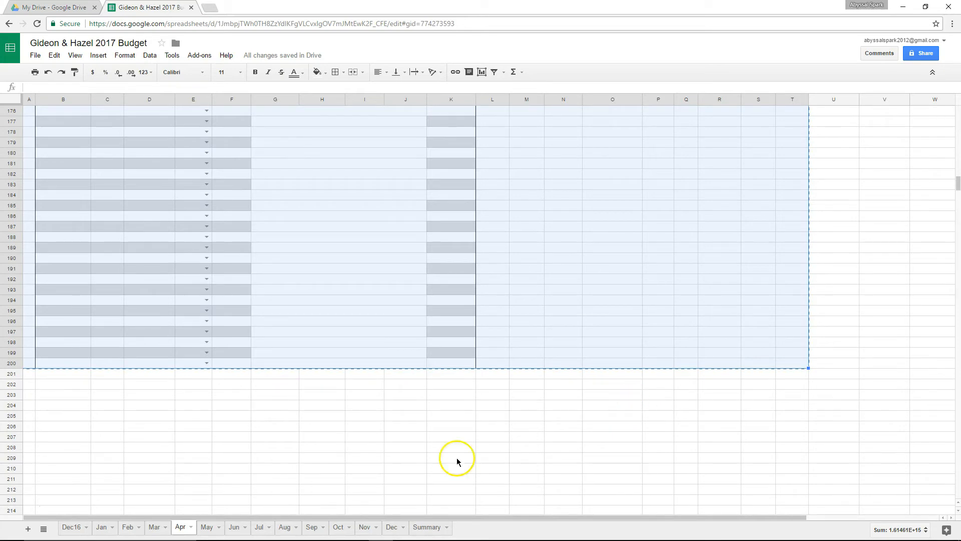
left_click(208, 525)
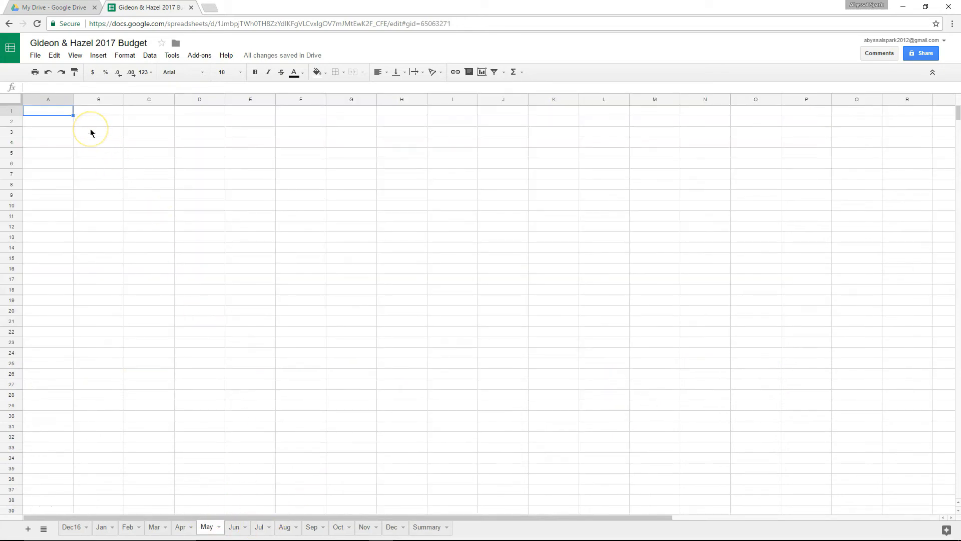
key("ctrl+v")
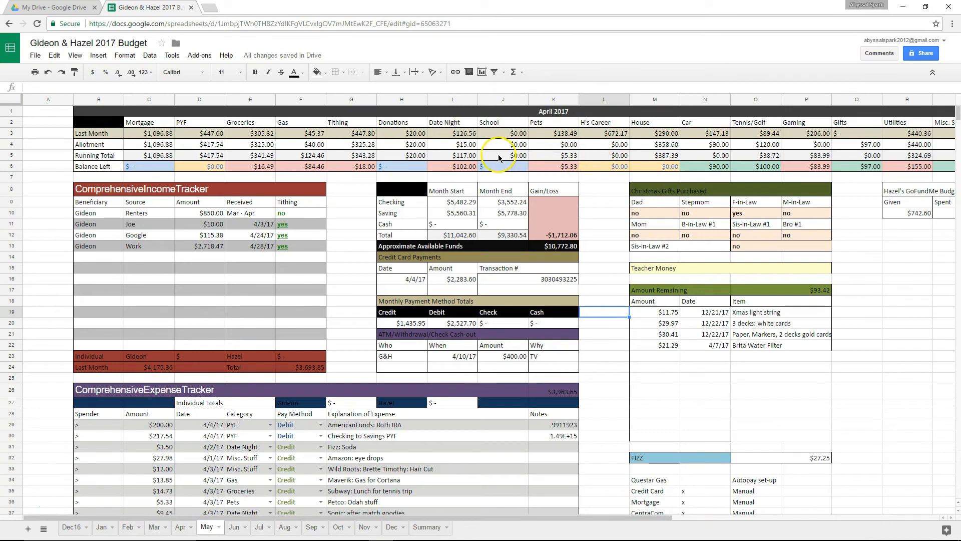
left_click(465, 156)
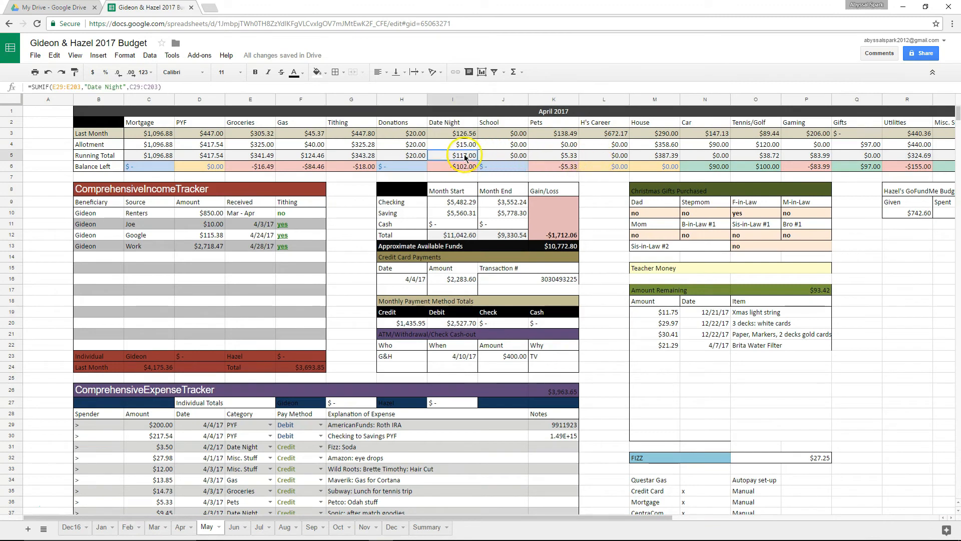
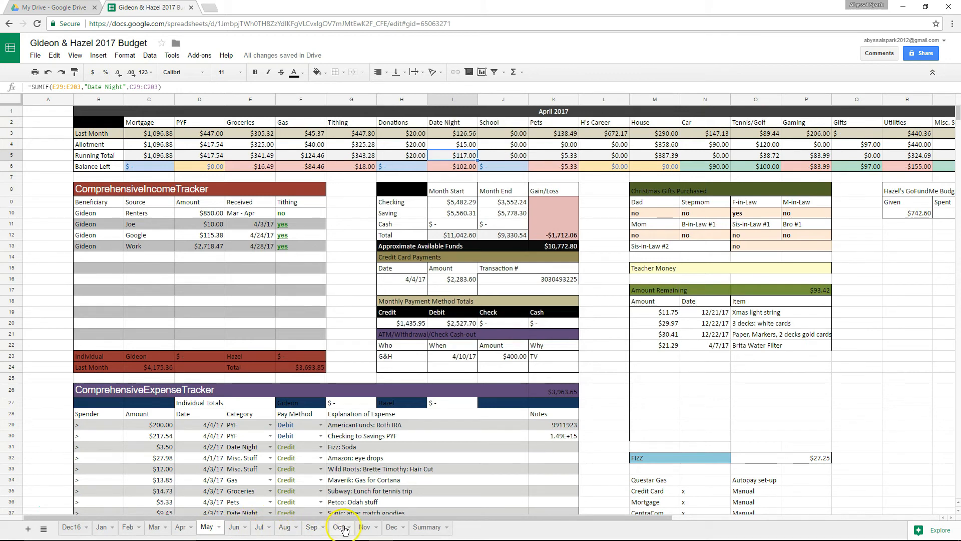
Copy the summary range A1:V49 from the Excel workbook Gazelle2017.xlsx into the Google Sheets Summary sheet at cell A1.
left_click(430, 527)
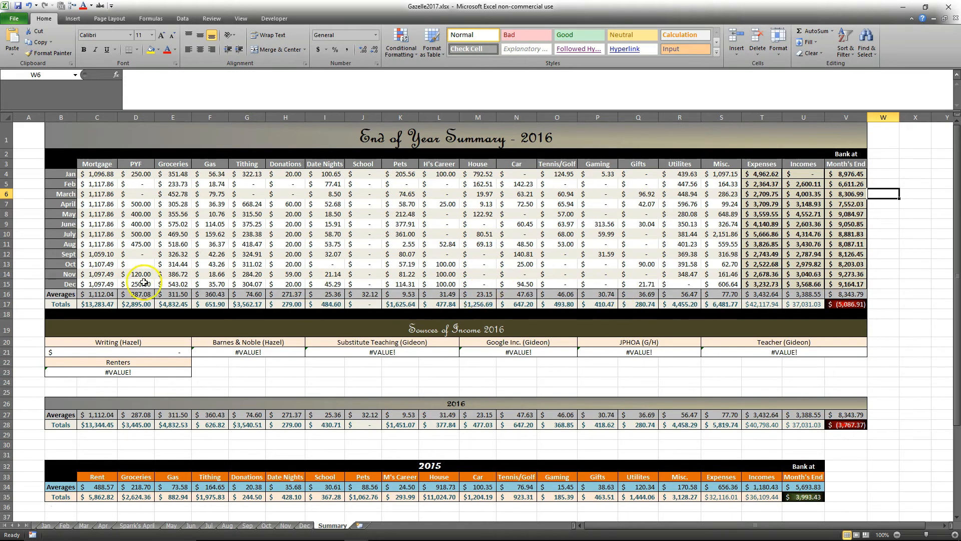
left_click_drag(95, 174, 851, 305)
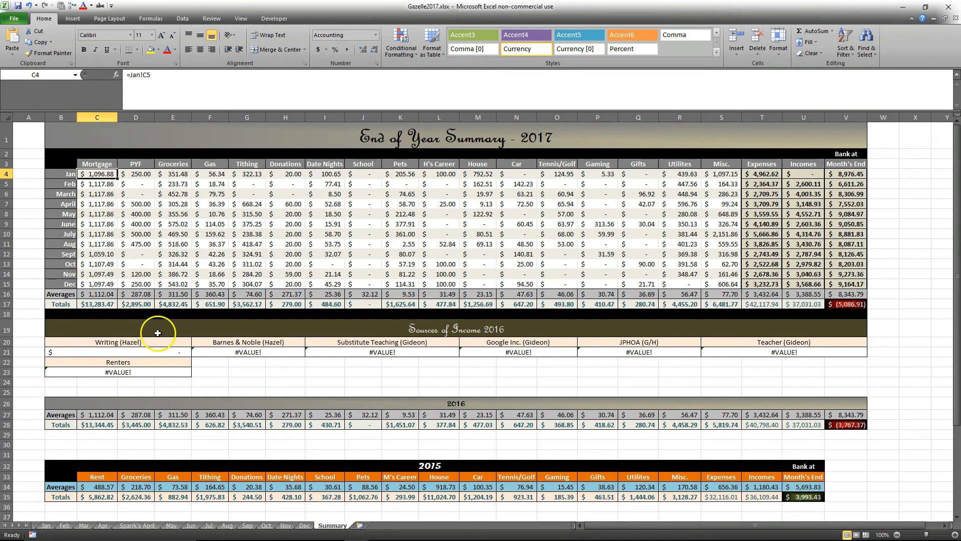
left_click_drag(21, 134, 789, 503)
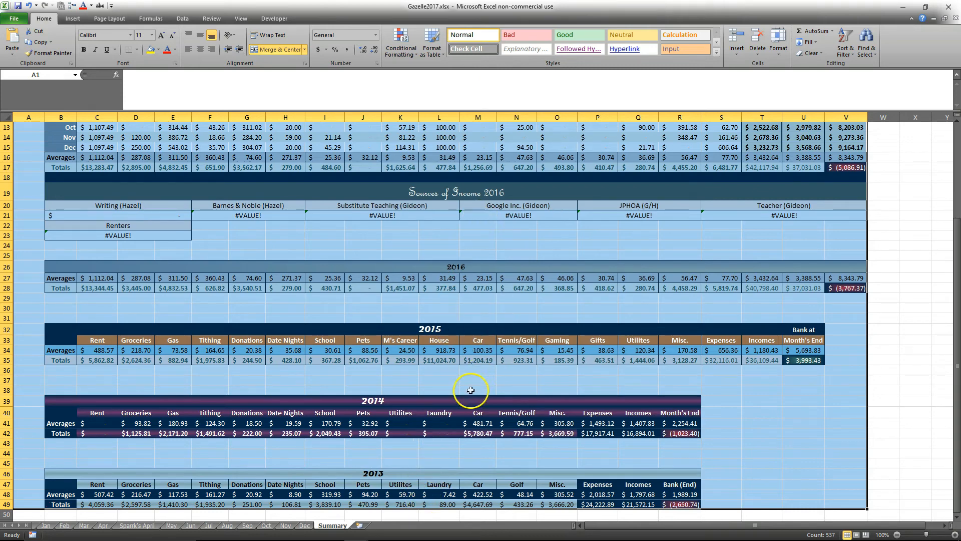
key("ctrl+c")
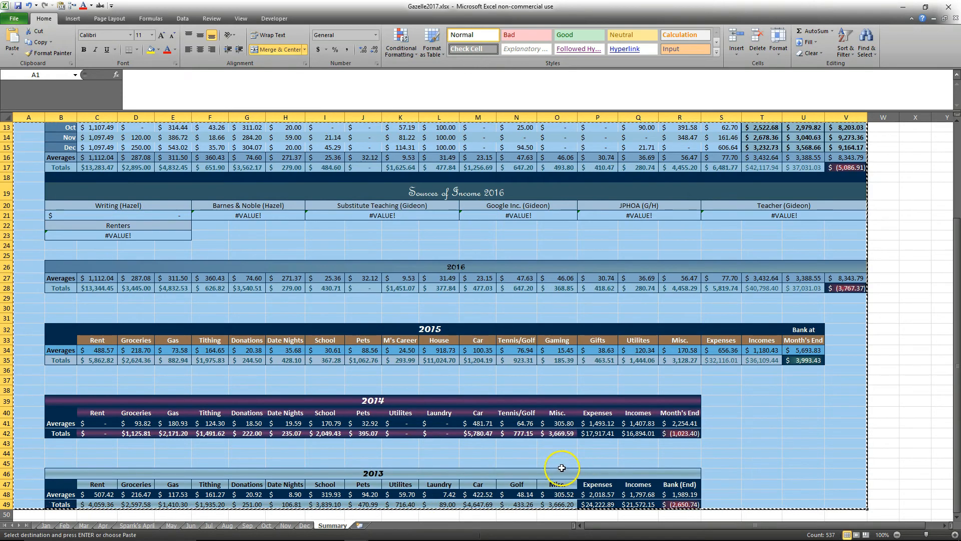
key("alt+Tab")
key("alt+Tab")
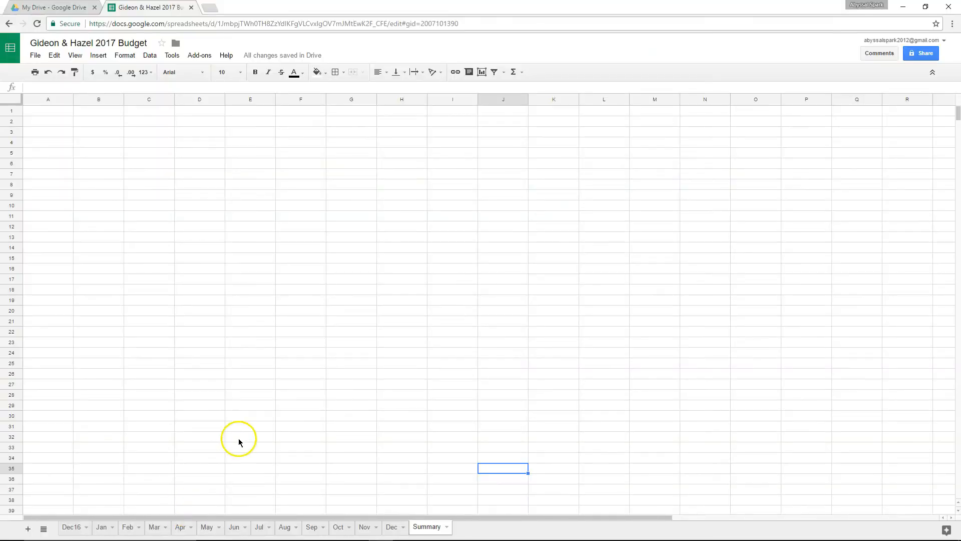
left_click(59, 111)
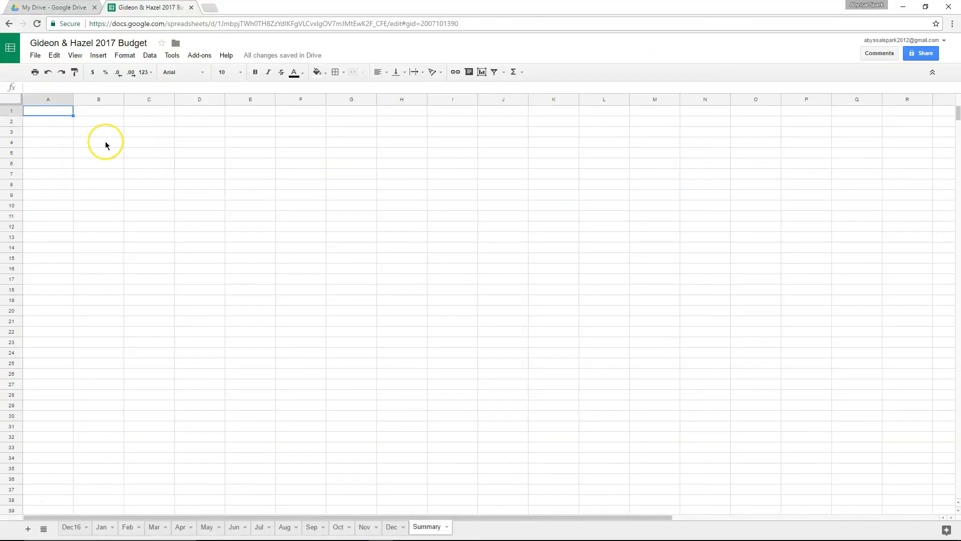
key("ctrl+v")
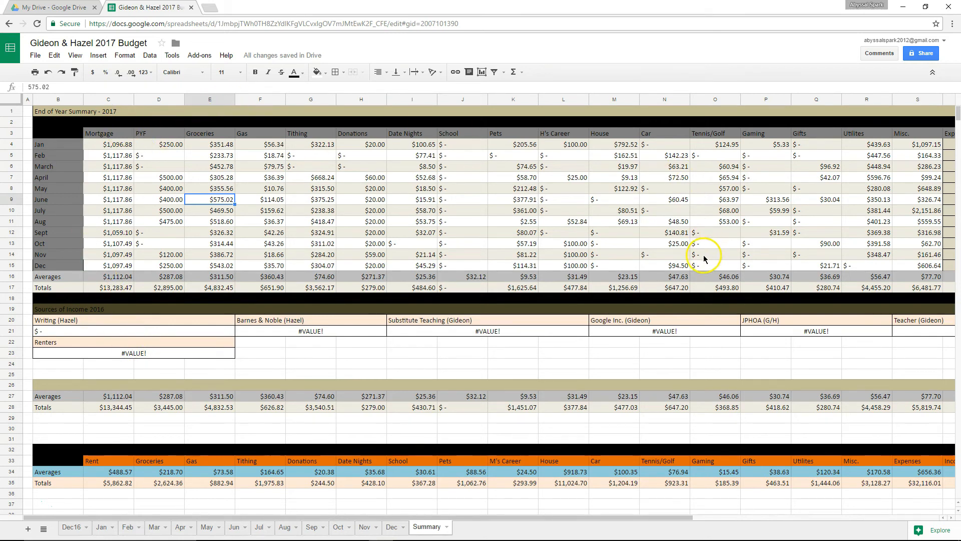
Centre the monthly figures, averages and totals in C4:S17 of the Summary sheet.
left_click_drag(122, 144, 915, 289)
key("ctrl+shift+e")
left_click(117, 145)
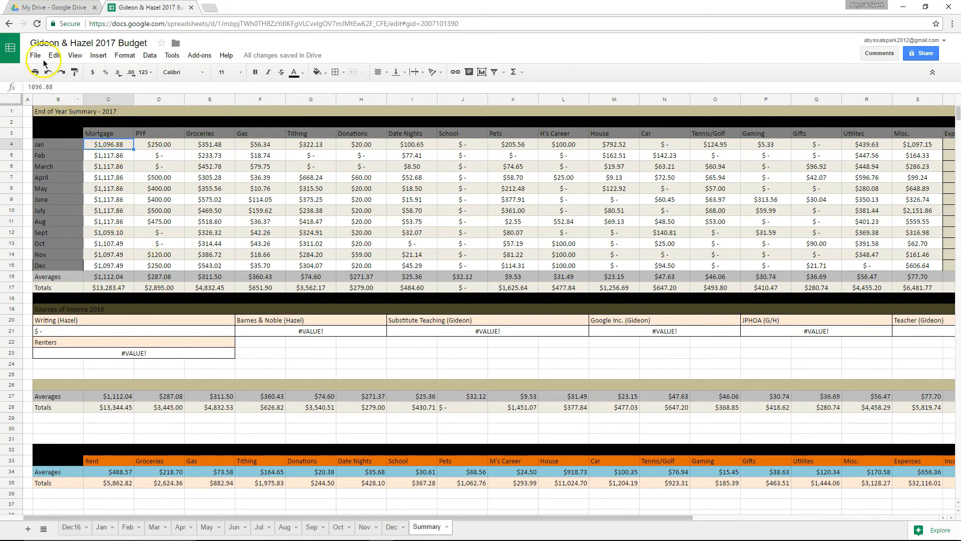
Look up which cell on the April sheet holds the Mortgage running total and inspect its formula.
left_click(102, 528)
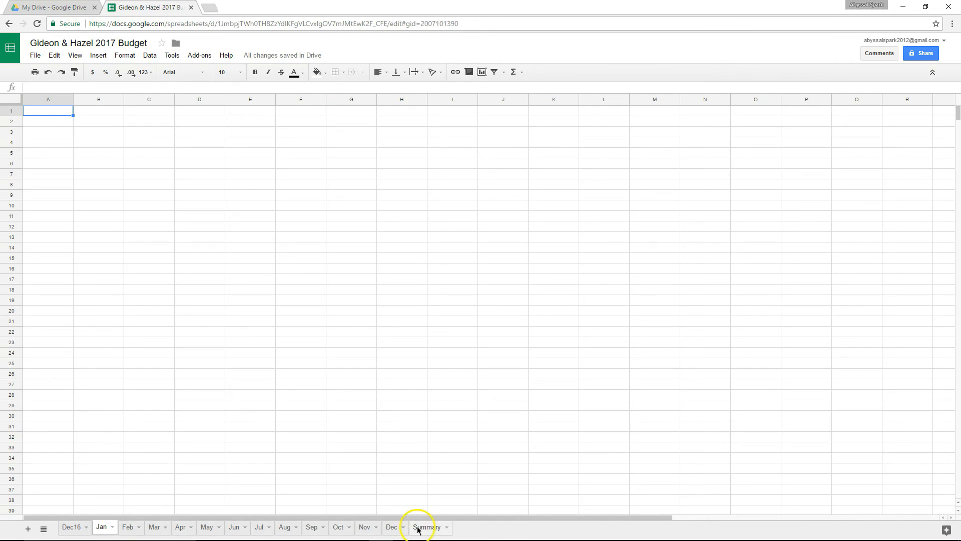
left_click(423, 527)
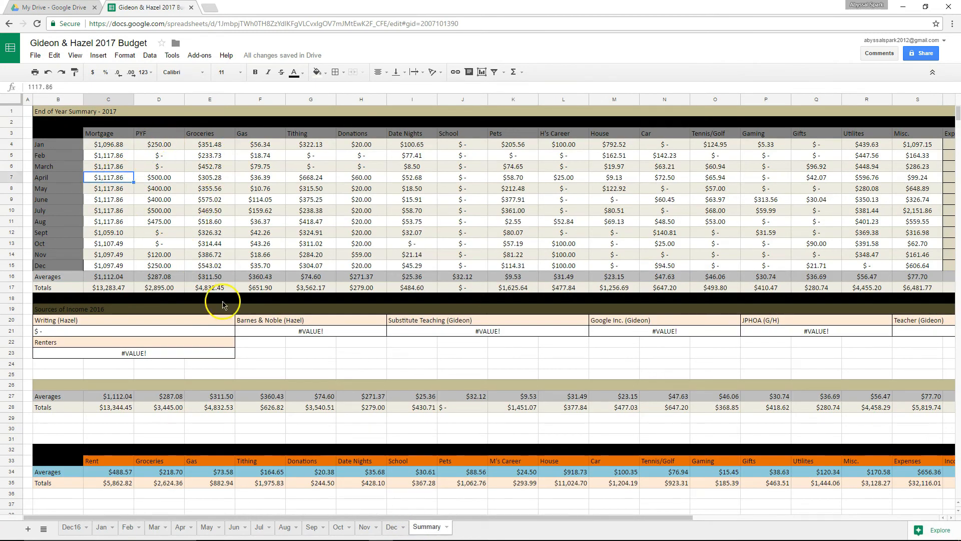
left_click(182, 527)
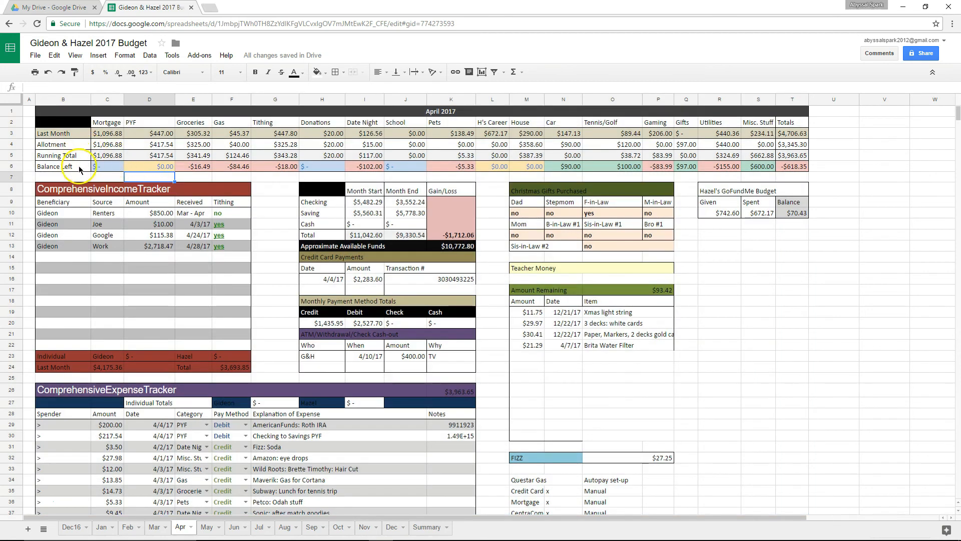
left_click(107, 155)
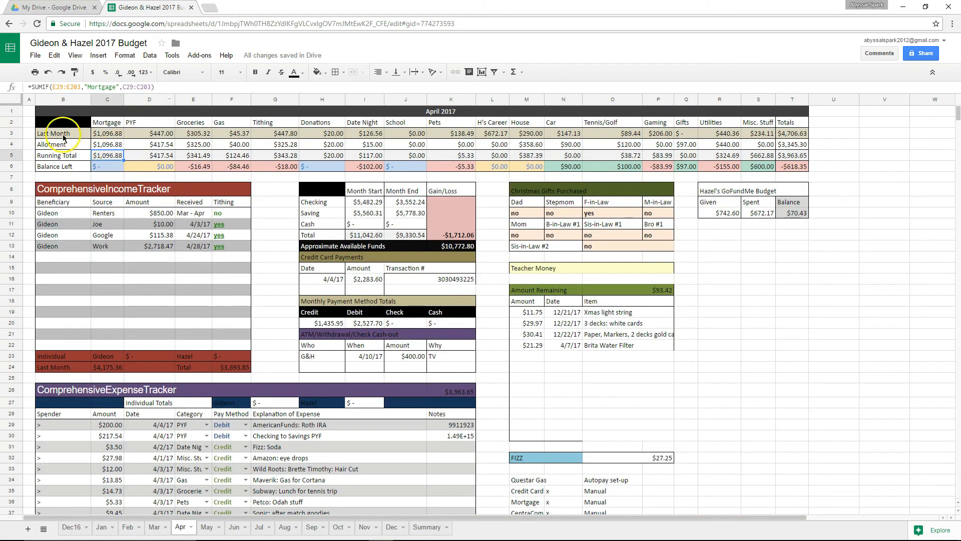
Replace the April Mortgage amount in cell C7 of the Summary sheet with the formula =Apr!C5.
left_click(428, 527)
left_click(118, 174)
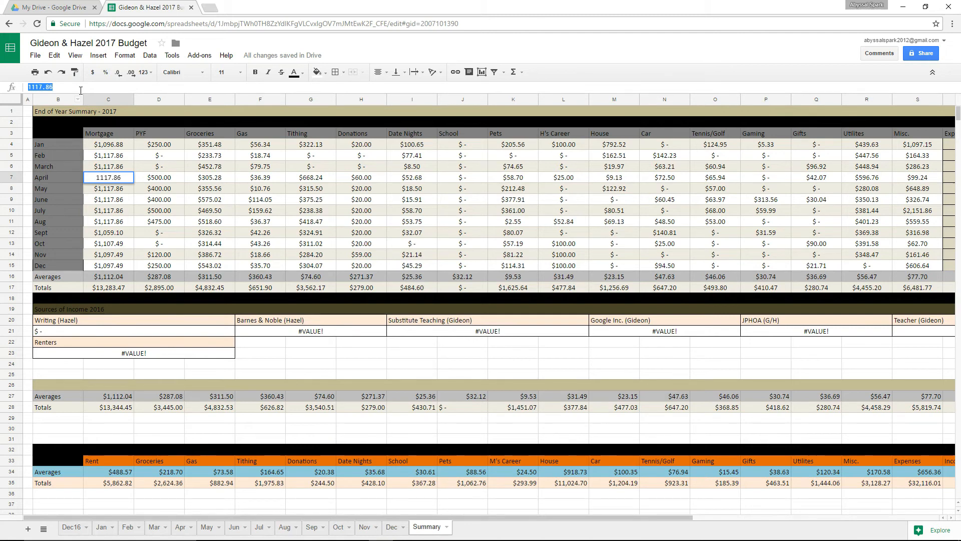
type("=Jan!")
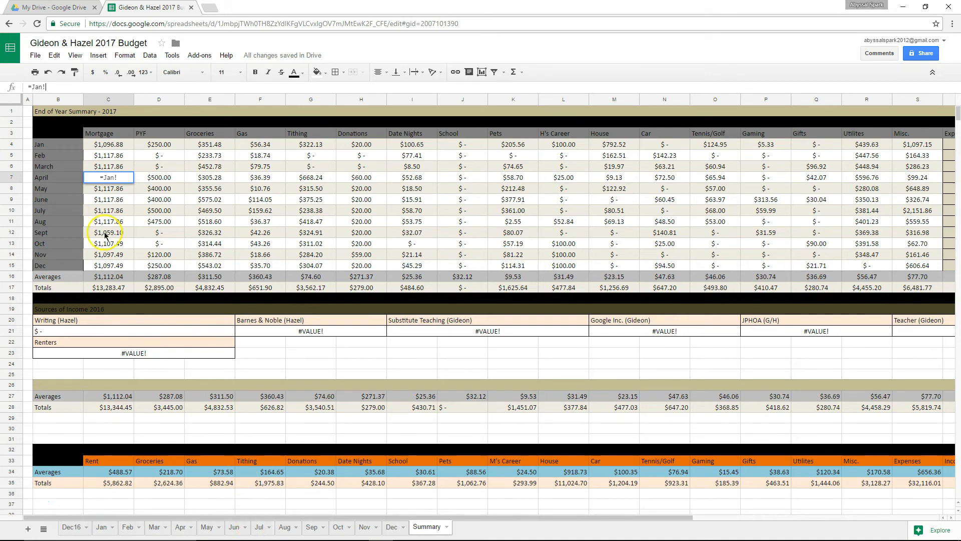
left_click(49, 88)
key("BackSpace")
key("BackSpace")
key("BackSpace")
key("BackSpace")
type("Apr!C5")
key("Return")
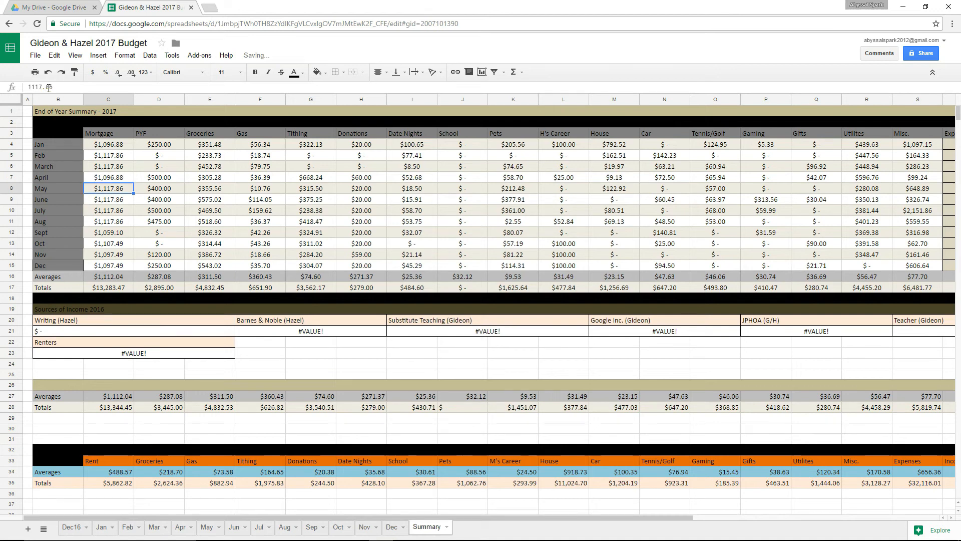
Test the summary link by setting the Mortgage running total C5 on the April sheet to 5555 and checking C7 in the Summary sheet.
left_click(140, 179)
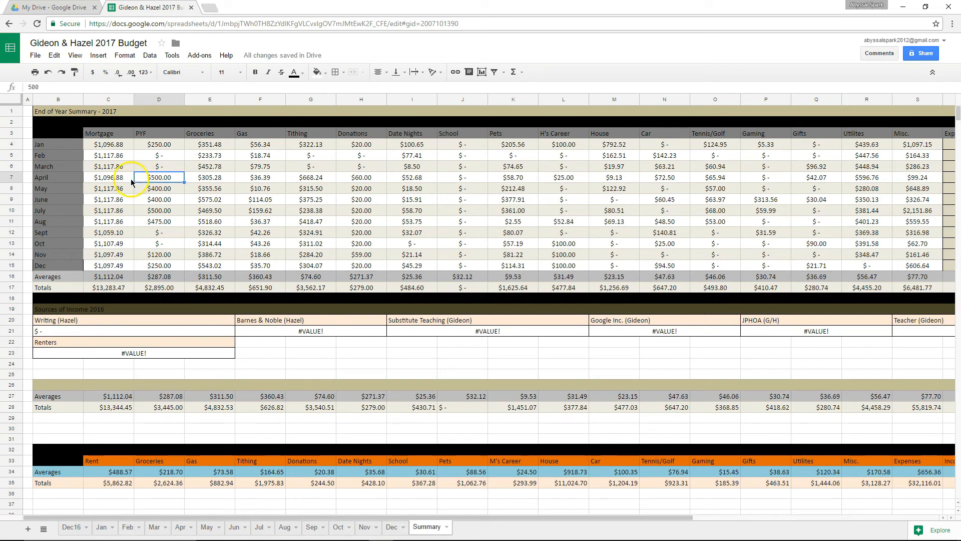
left_click(129, 178)
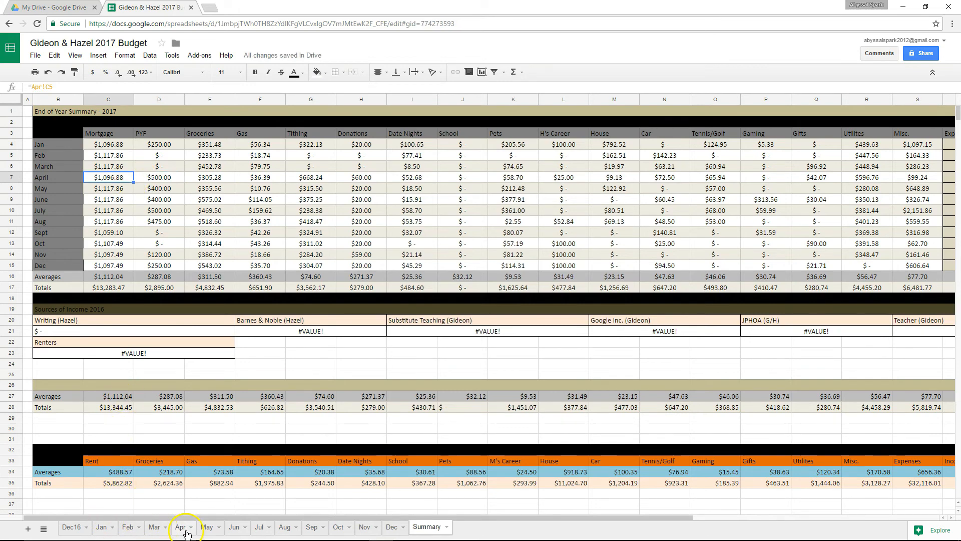
left_click(182, 527)
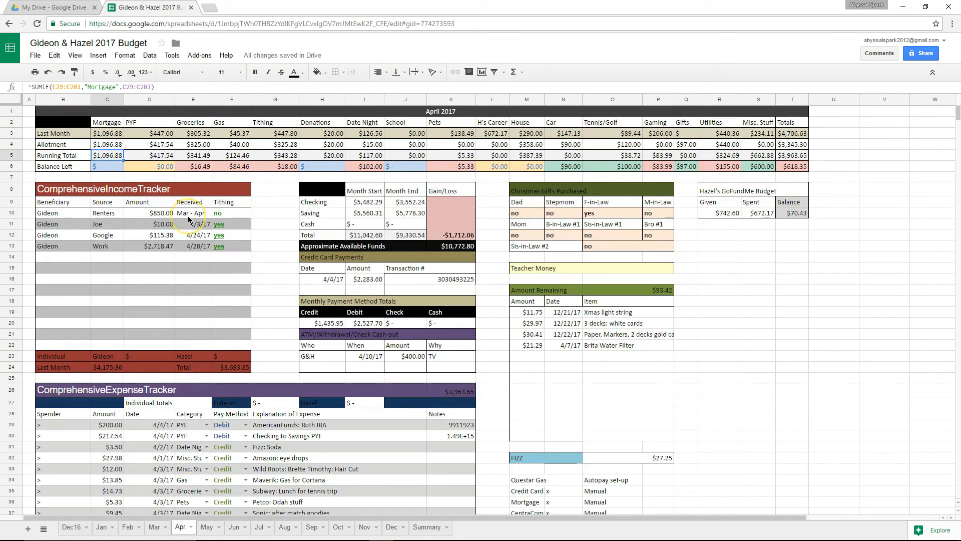
type("5555")
key("Return")
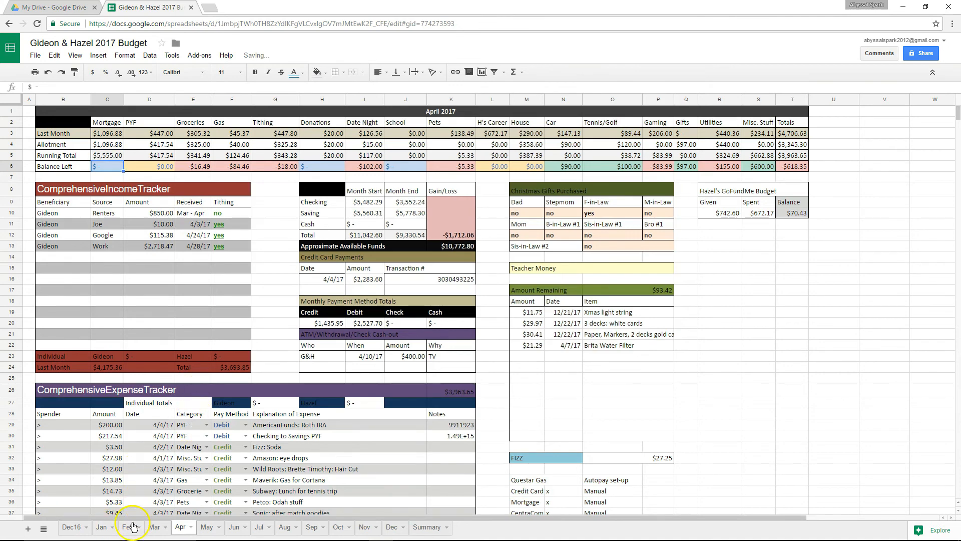
left_click(427, 527)
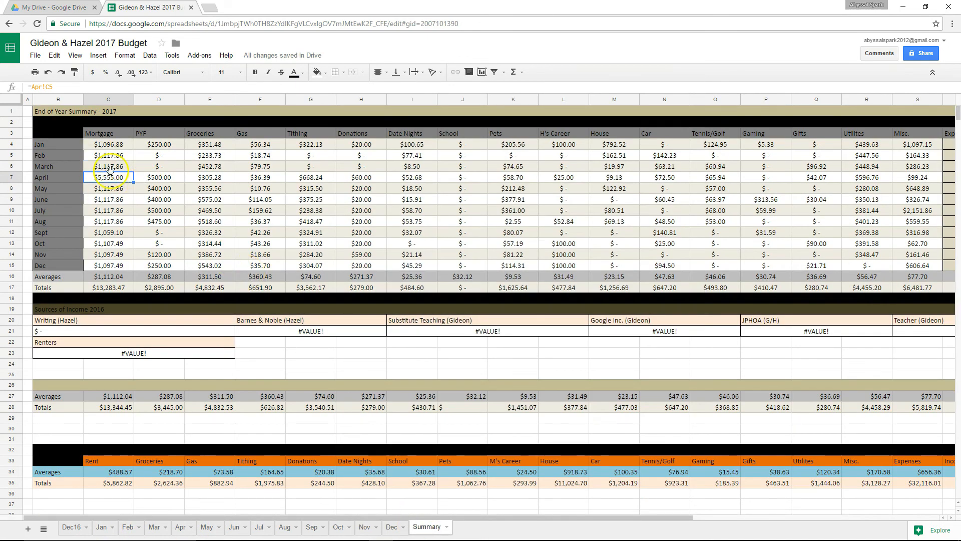
Undo the test value in the April sheet's Mortgage running total and return to the Summary sheet.
left_click(181, 526)
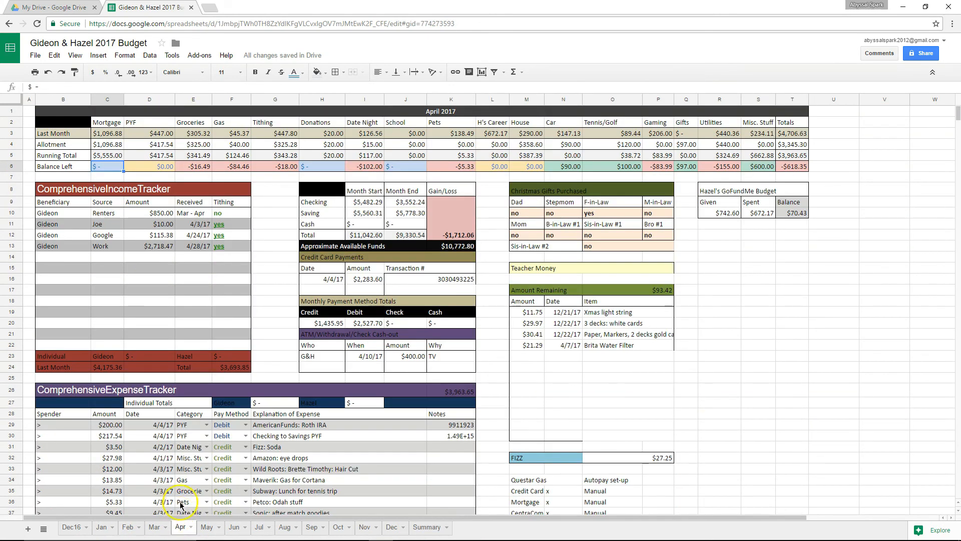
key("ctrl+z")
key("ctrl+z")
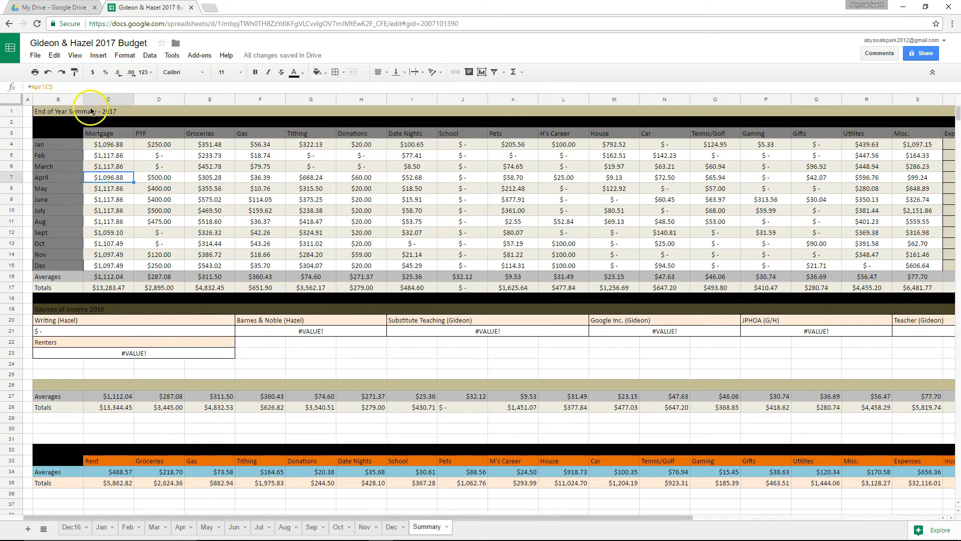
Replace the May Mortgage amount in cell C8 of the Summary sheet with the formula =May!C5.
left_click(116, 188)
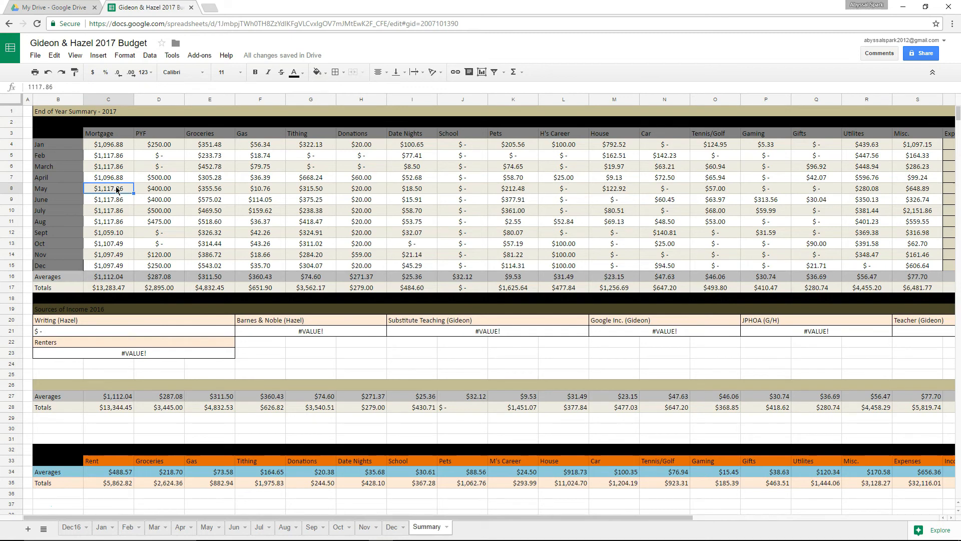
type("=M")
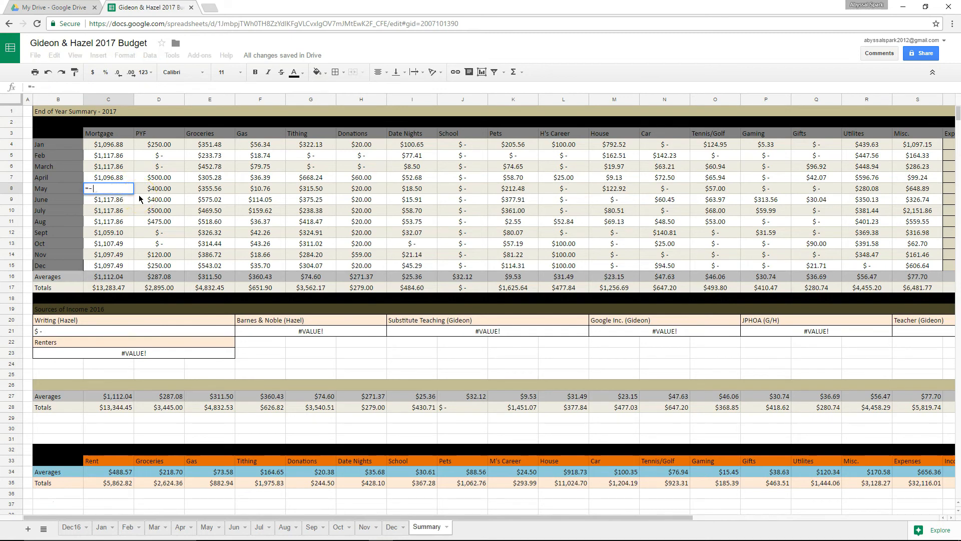
type("ay!")
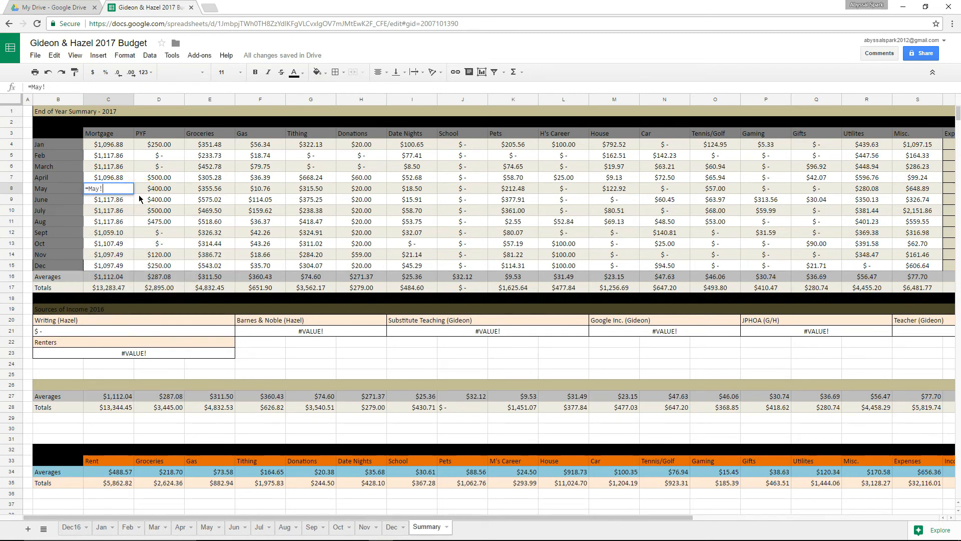
type("c5")
key("Return")
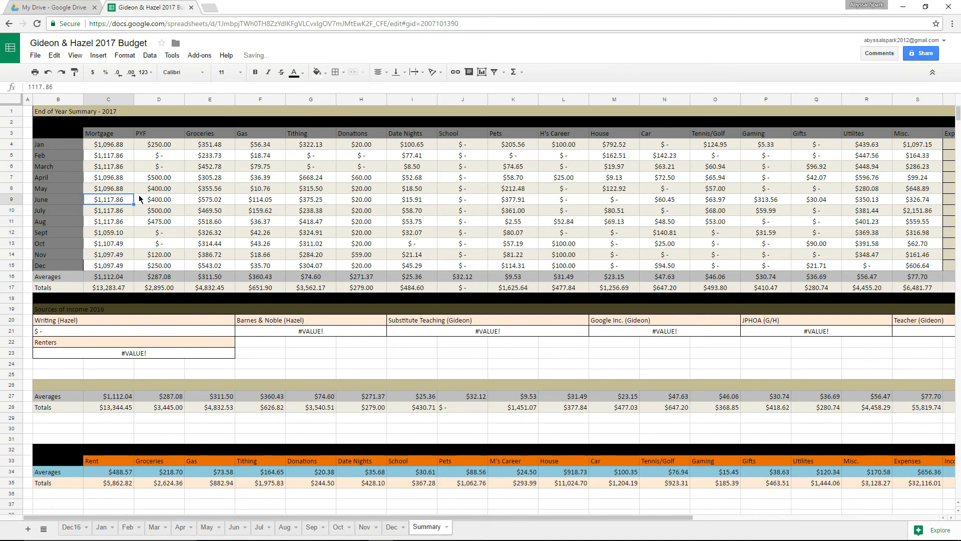
Check the April link formula in C7 and replace the January Mortgage amount in cell C4 with =Jan!C5.
left_click(118, 176)
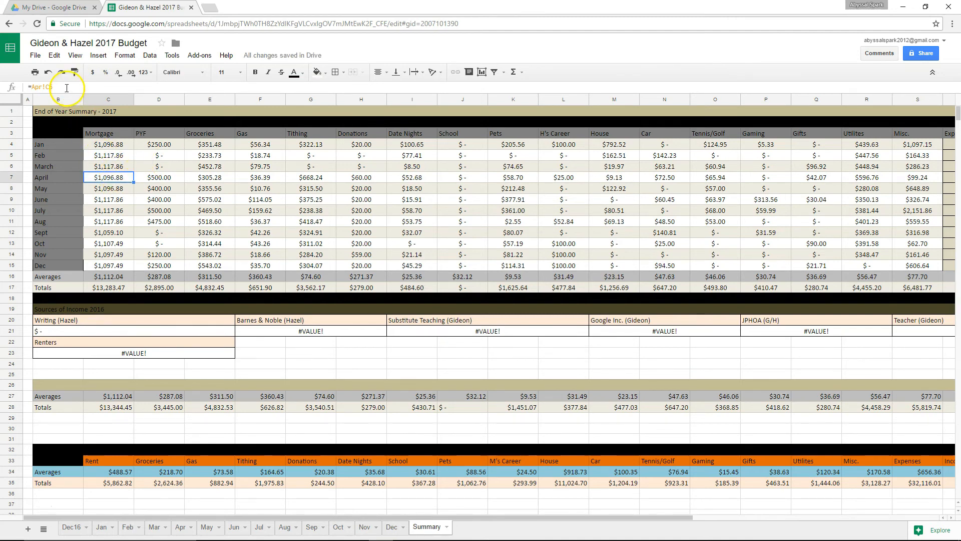
double_click(43, 88)
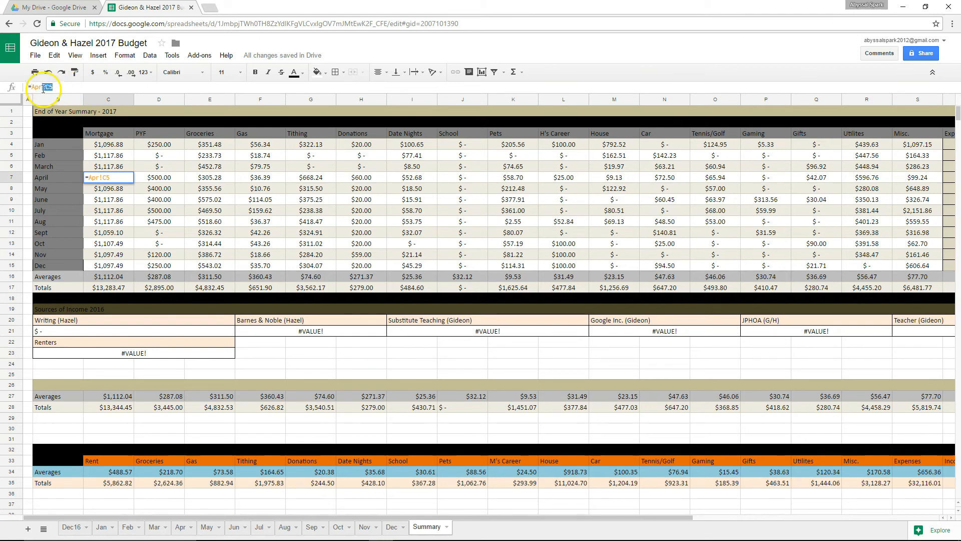
left_click(39, 175)
left_click(126, 144)
left_click(67, 87)
left_click_drag(66, 88, 27, 87)
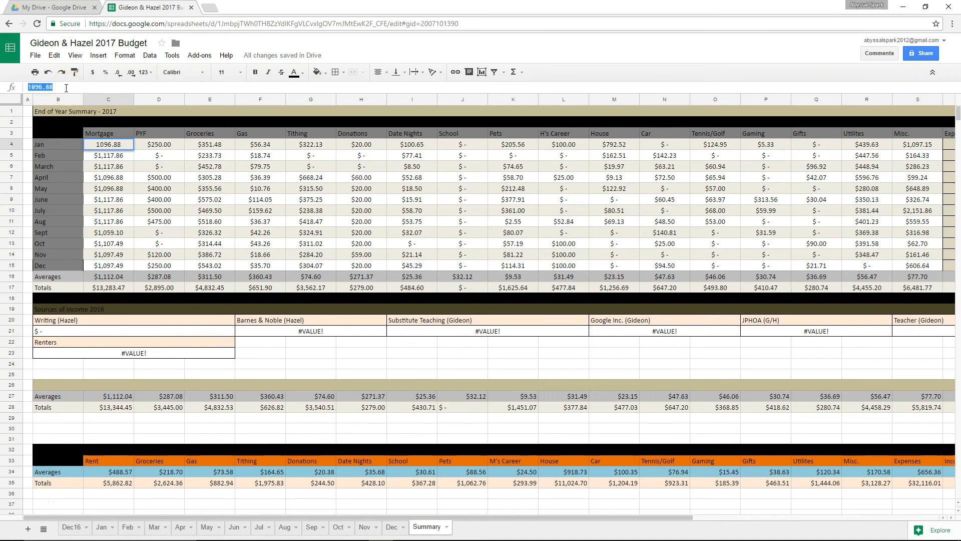
type("=Jan!C5")
key("Return")
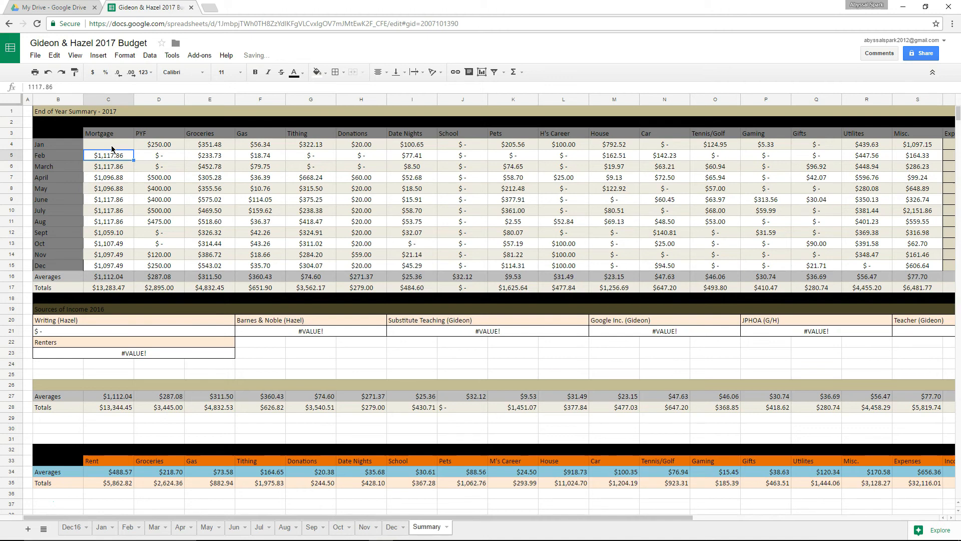
Enter =Feb!C5, =Mar!C5 and =Apr!C5 as the February, March and April Mortgage amounts in cells C5 to C7.
type("=Feb!C5")
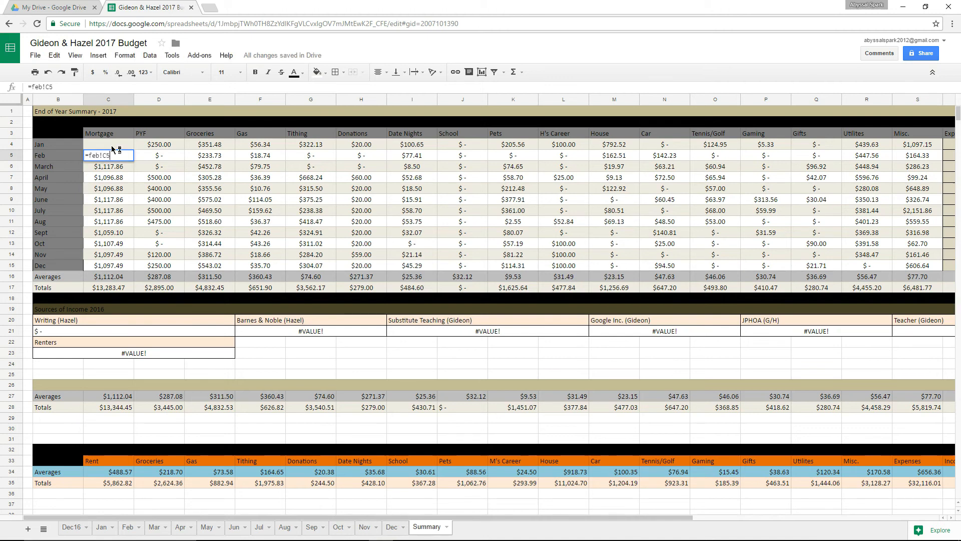
key("Return")
type("=Mar!C5")
key("Return")
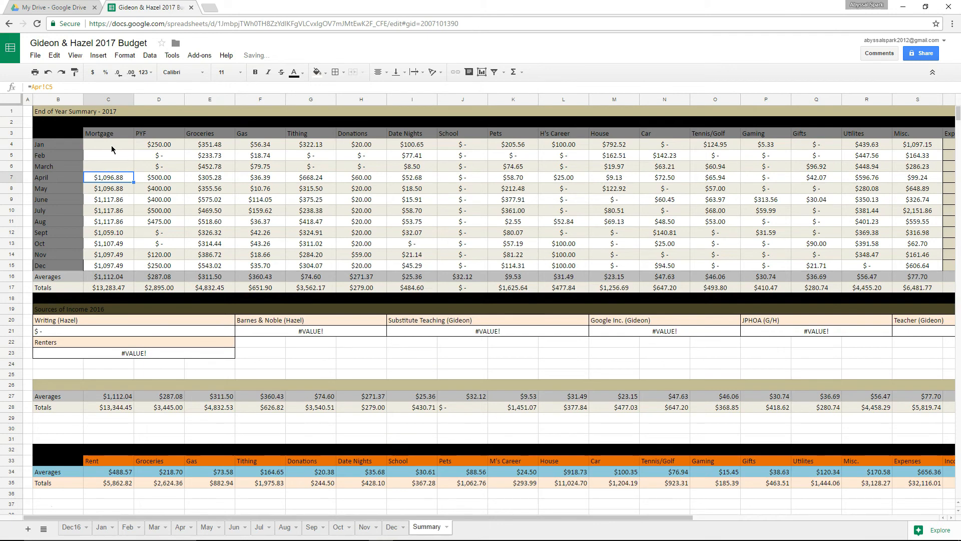
type("=apr")
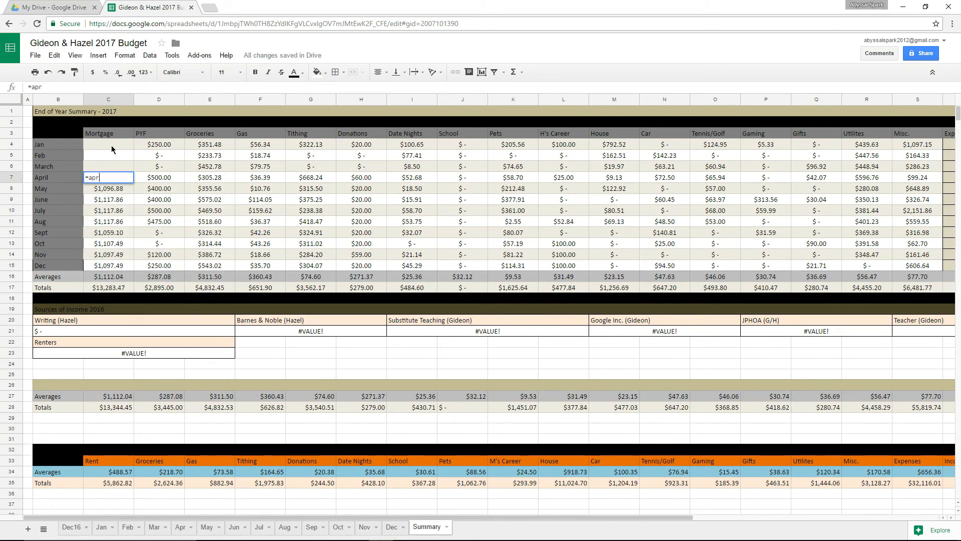
type("!C5")
key("Return")
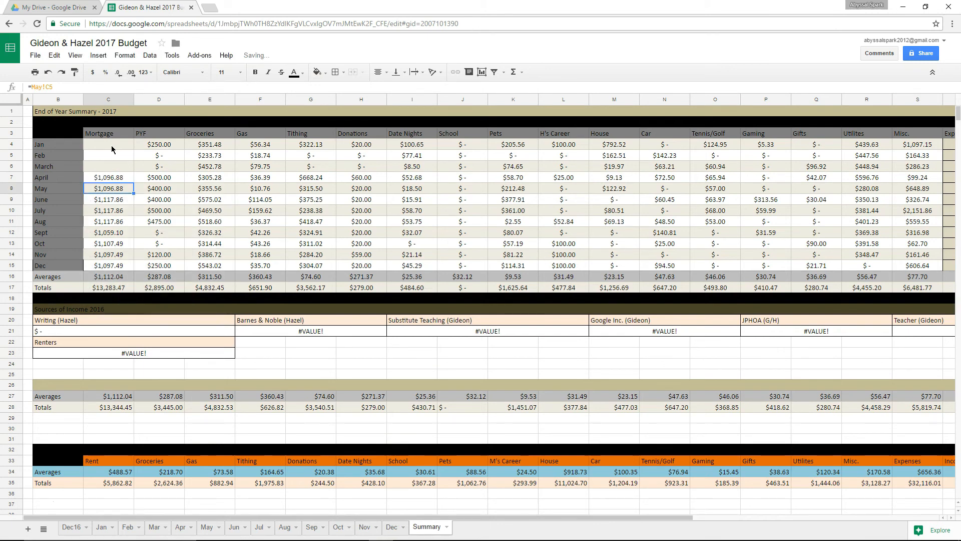
Continue linking the Mortgage amounts from May through August, cells C8 to C11, to cell C5 of each matching month sheet.
type("=ma")
key("Escape")
key("Down")
key("Down")
key("Down")
key("Down")
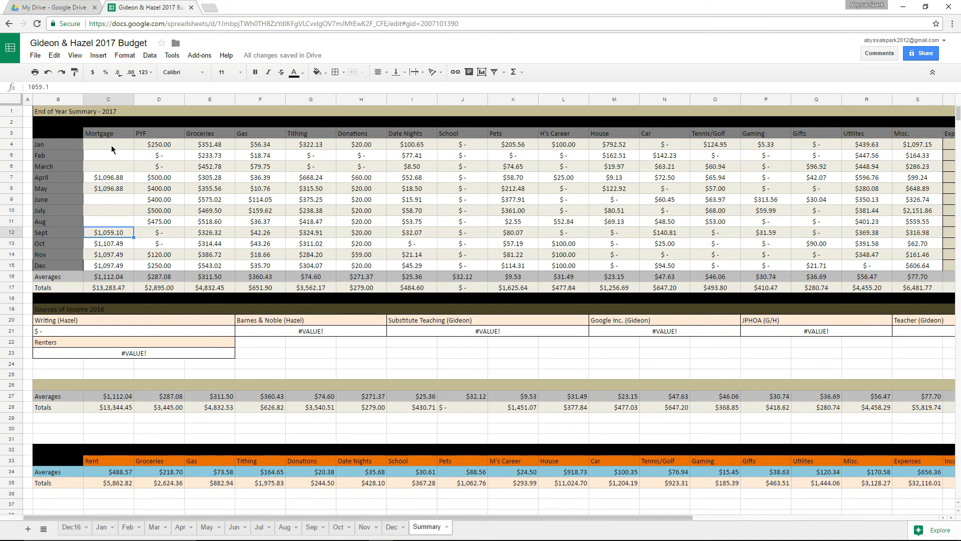
Look up the PYF running total cell on the April sheet, enter =jan!d5 in Summary cell D4 and copy its !d5 part.
left_click(153, 144)
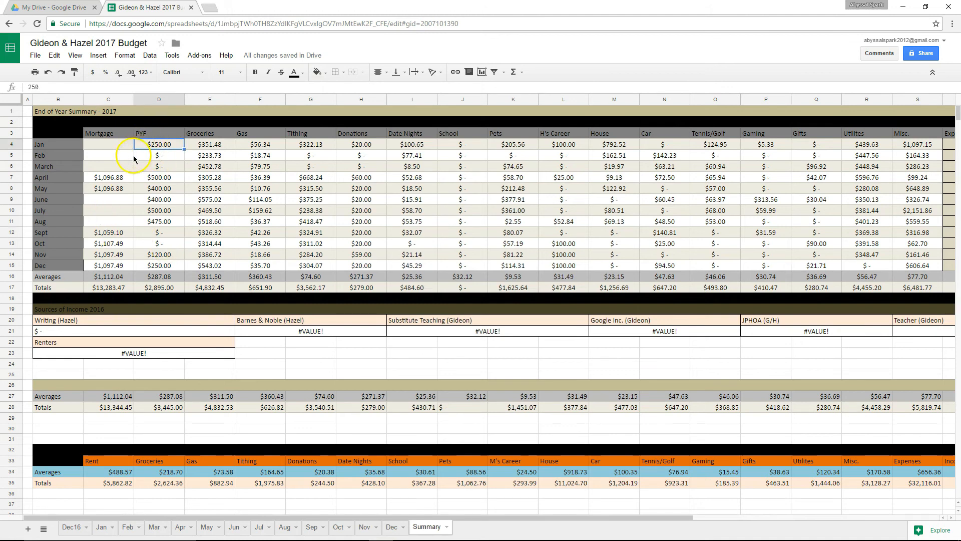
left_click(181, 527)
left_click(153, 151)
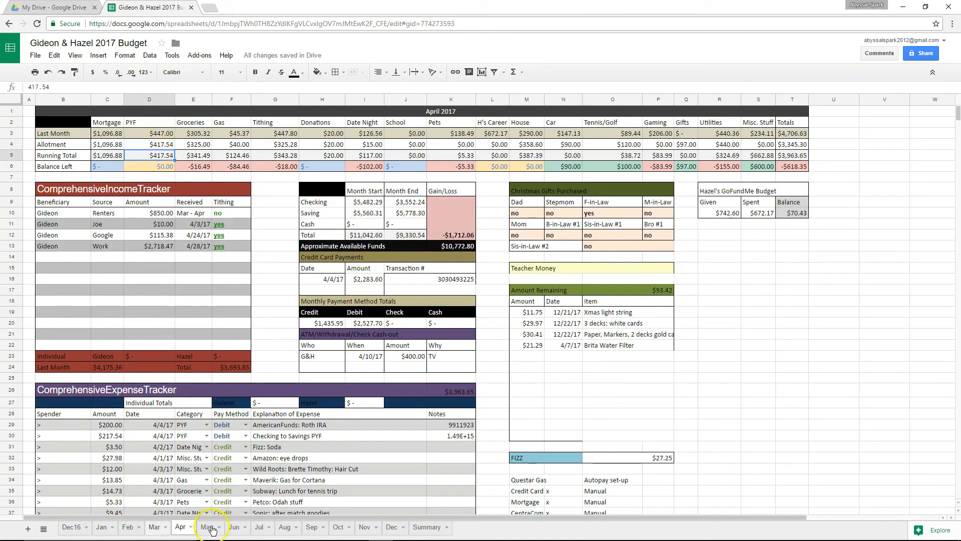
left_click(423, 526)
type("=")
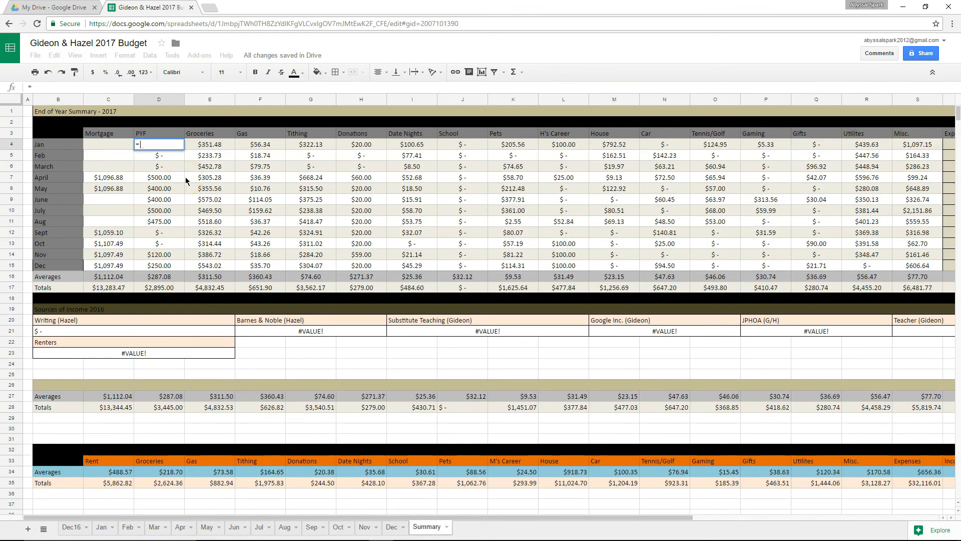
type("jan!d5")
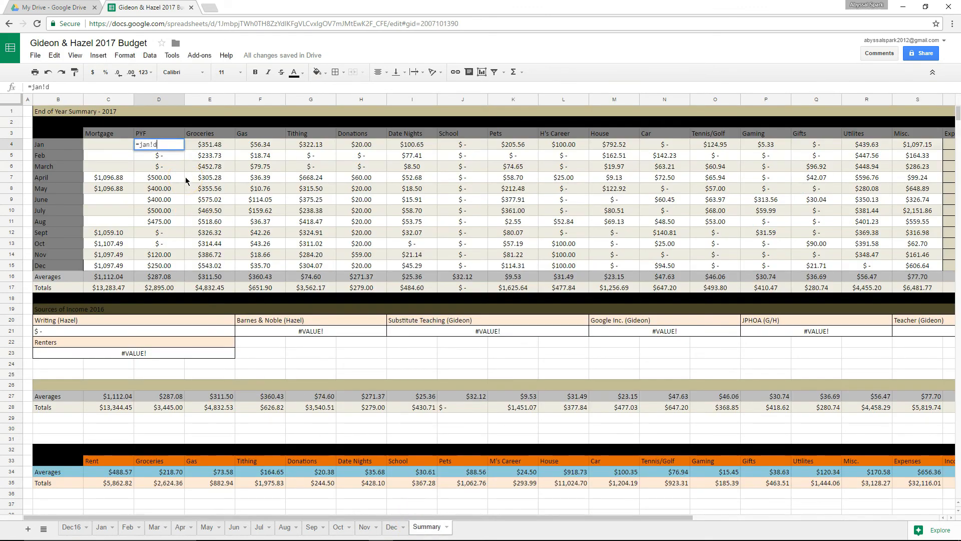
key("shift+Left")
key("shift+Left")
key("shift+Left")
key("ctrl+c")
key("Return")
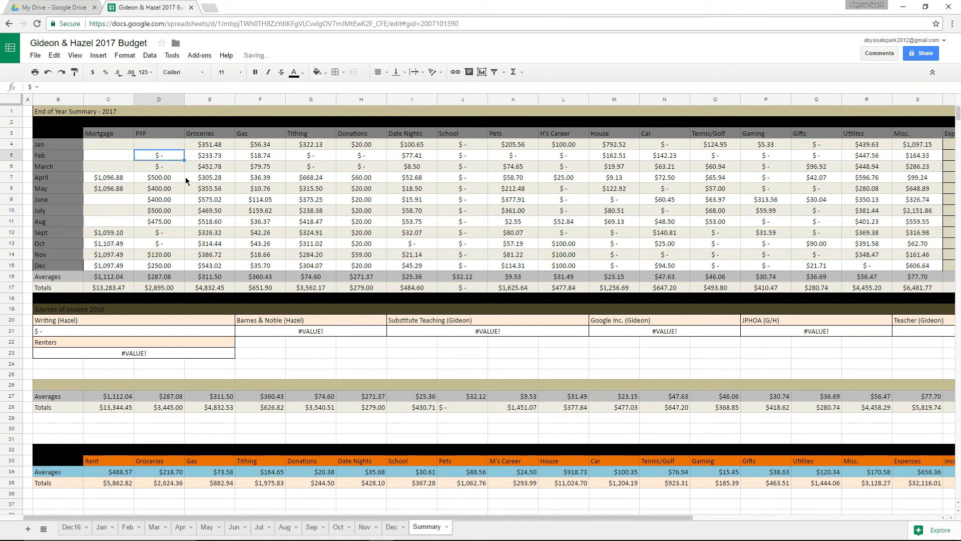
Enter =feb!d5 in the February PYF cell D5 and link the March PYF cell D6 to its month sheet the same way.
type("=feb")
key("ctrl+v")
key("Return")
type("=")
key("Escape")
key("Down")
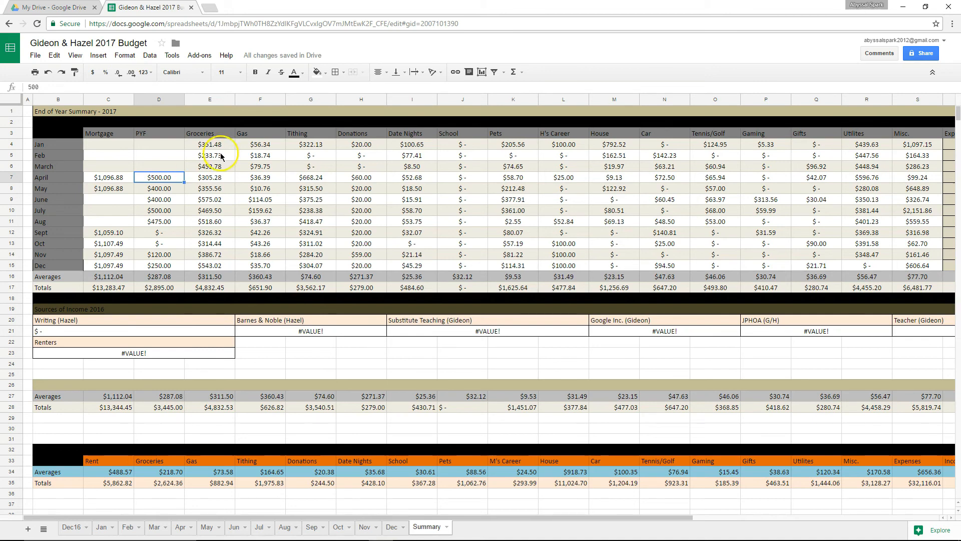
Replace the Mortgage total in cell C17 of the Summary sheet with the formula =sum(C4:C15).
left_click(111, 277)
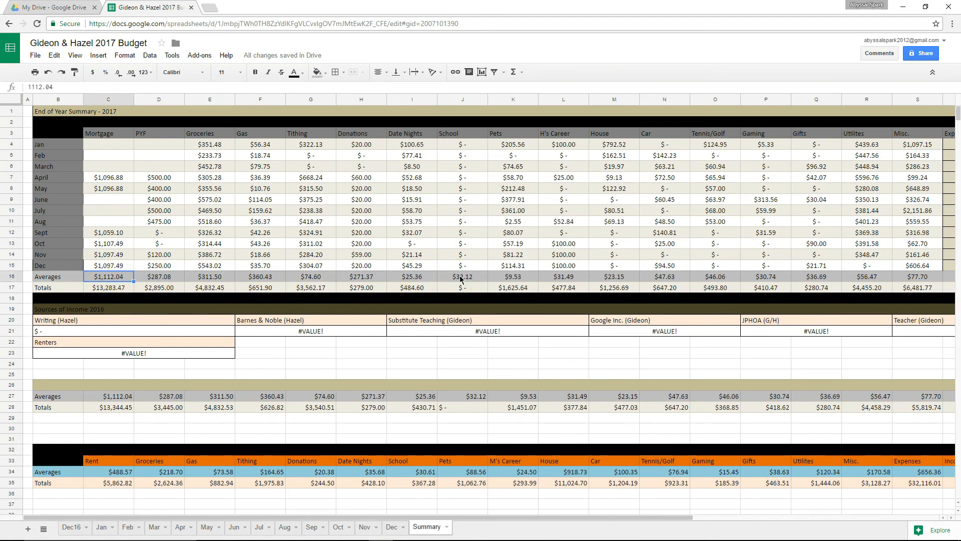
left_click(126, 292)
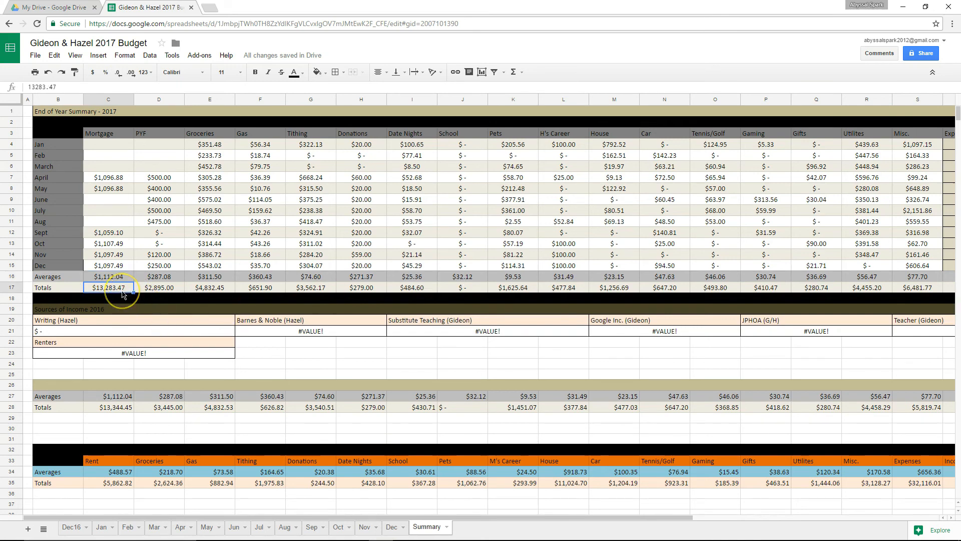
type("=sum")
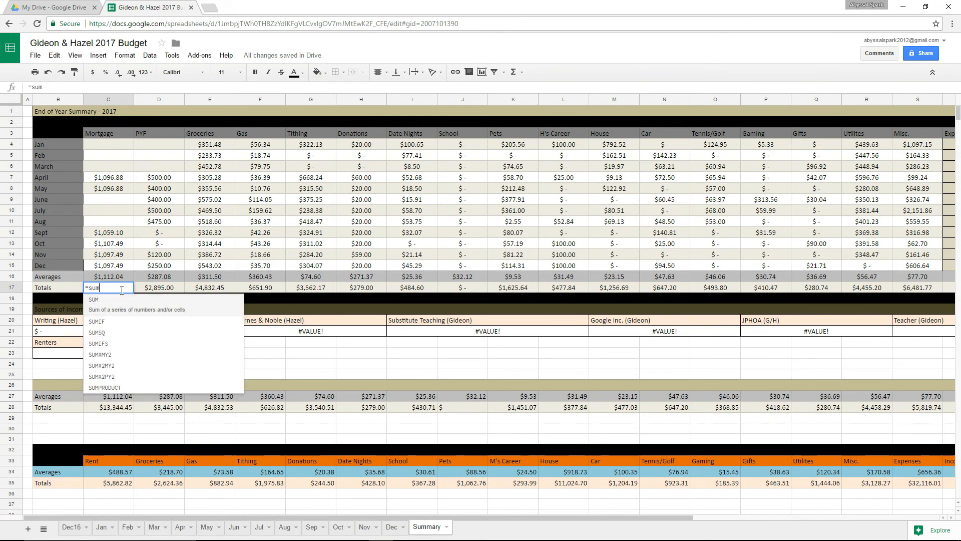
type("(")
left_click_drag(119, 149, 132, 267)
key("Return")
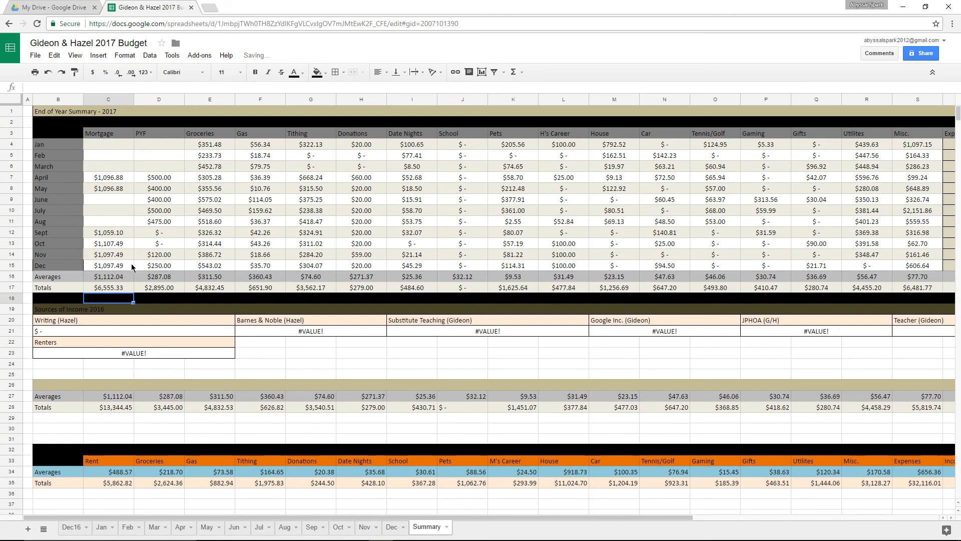
key("Up")
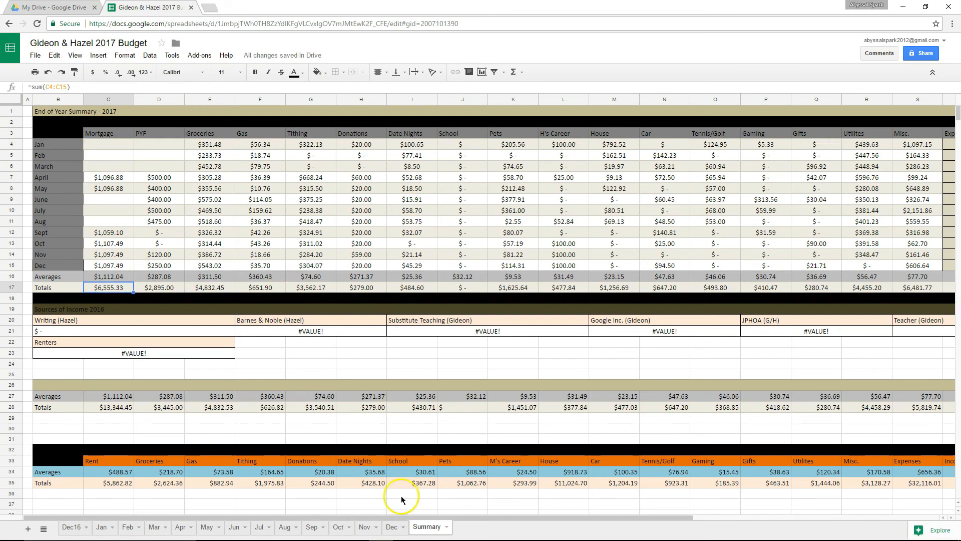
Review the Expenses, Incomes and Month's End columns of the Summary sheet and go back to the April sheet.
left_click_drag(428, 518, 561, 518)
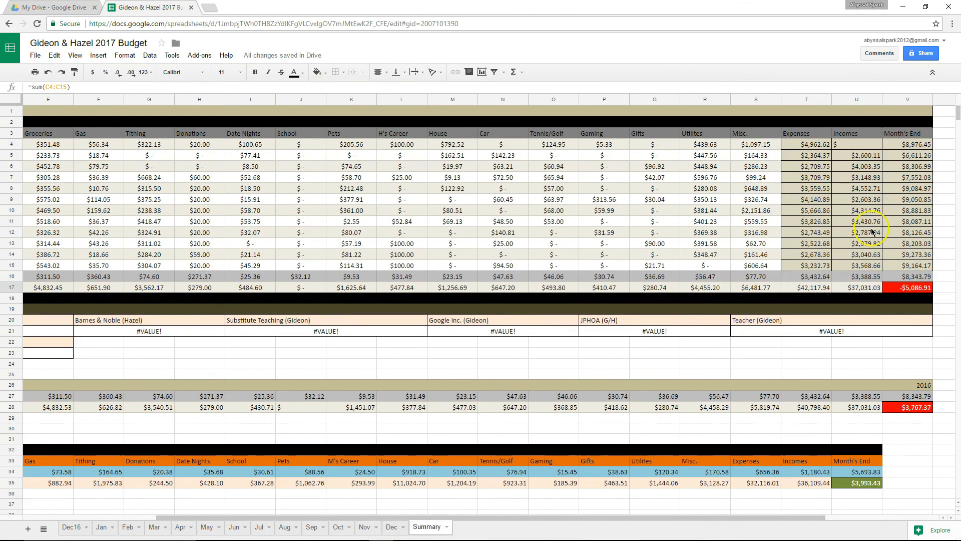
left_click_drag(761, 517, 703, 531)
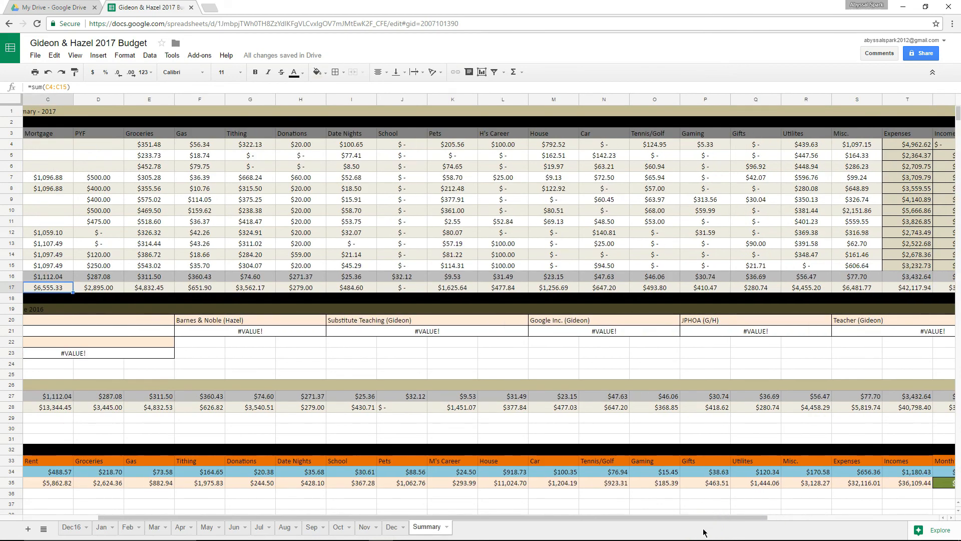
left_click(180, 526)
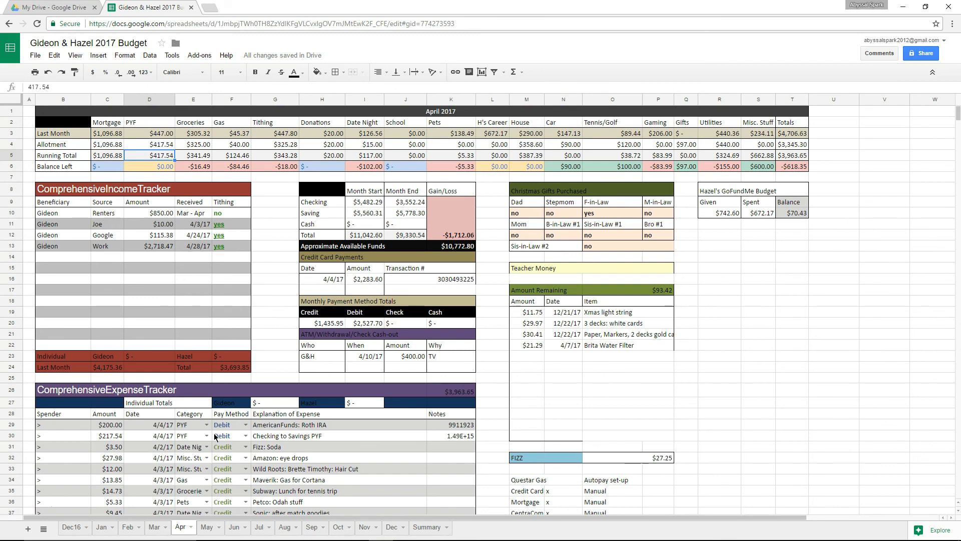
Switch to Google Drive, create a new blank Google Sheets spreadsheet and name it 2016 Budget.
left_click(52, 7)
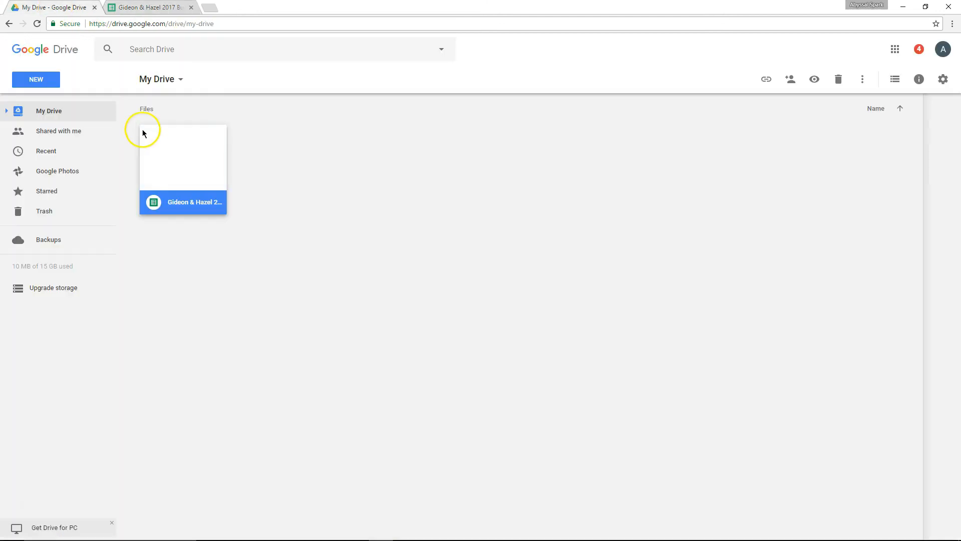
left_click(38, 79)
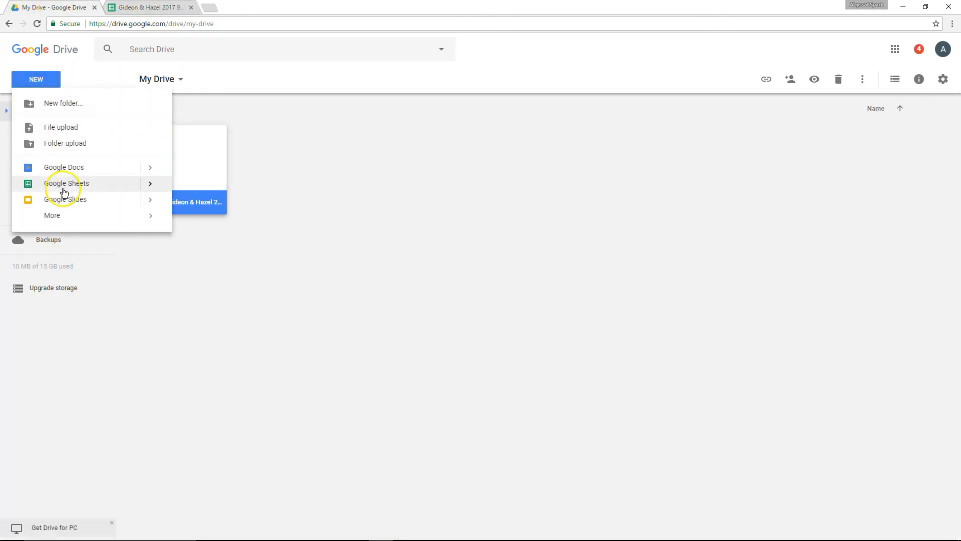
left_click(64, 191)
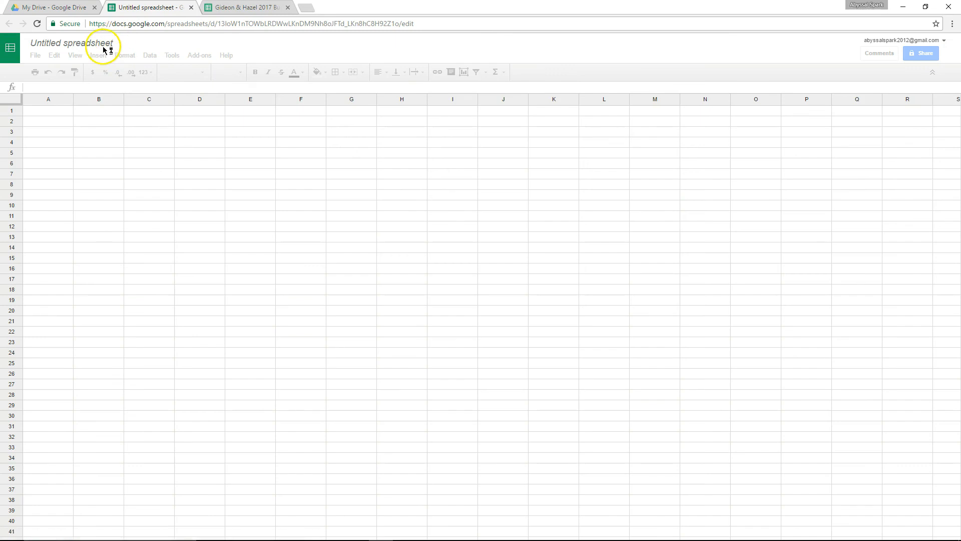
left_click(95, 44)
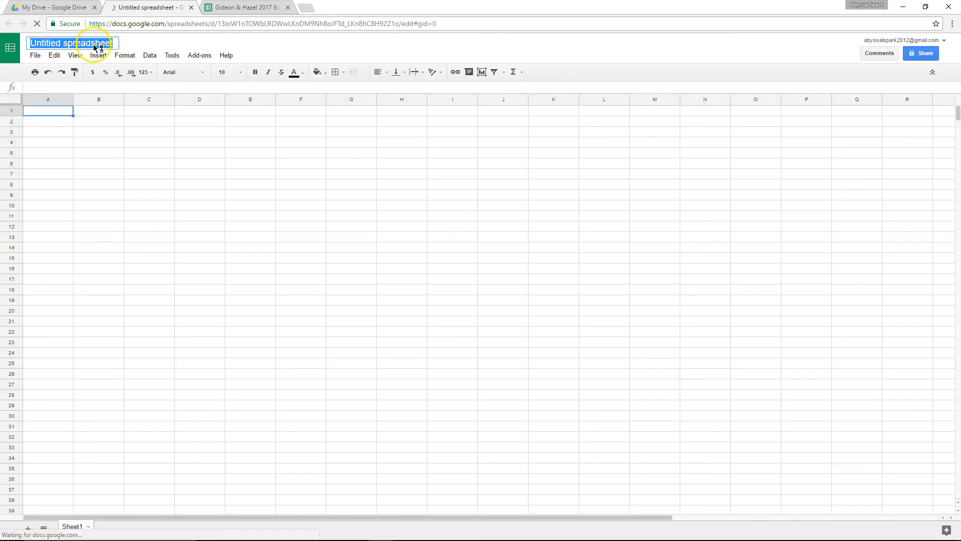
type("2016 Budget")
key("Return")
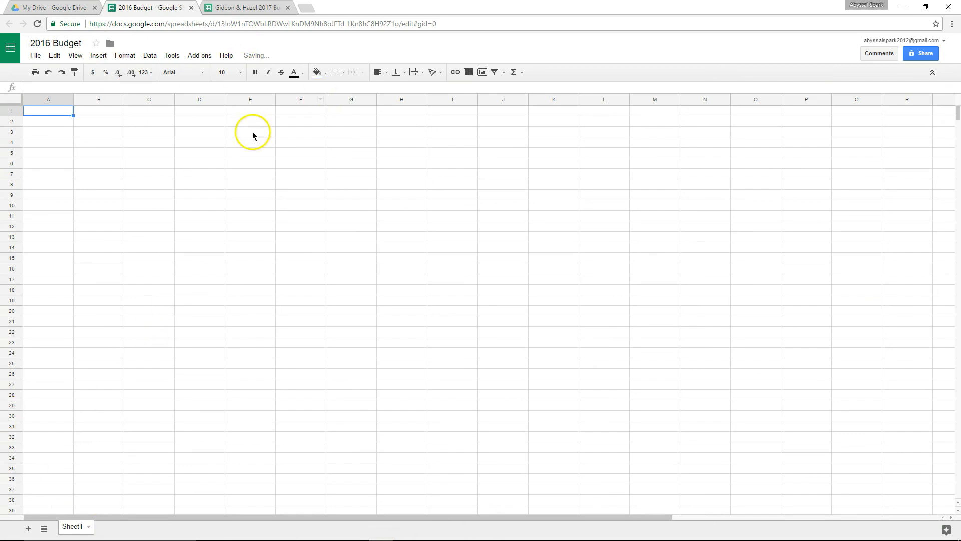
Check the My Drive file list for the new spreadsheet and return to the April sheet of the 2017 budget.
left_click(247, 8)
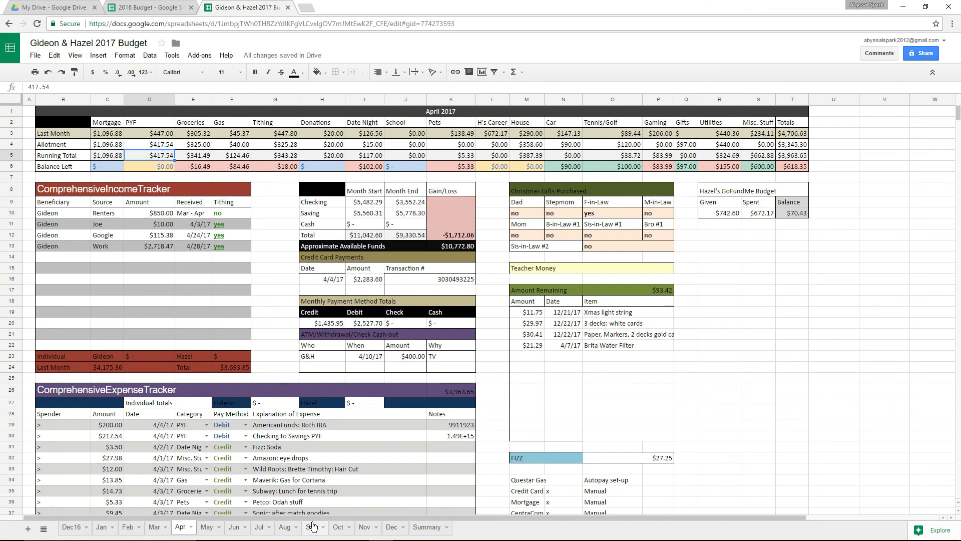
left_click(71, 7)
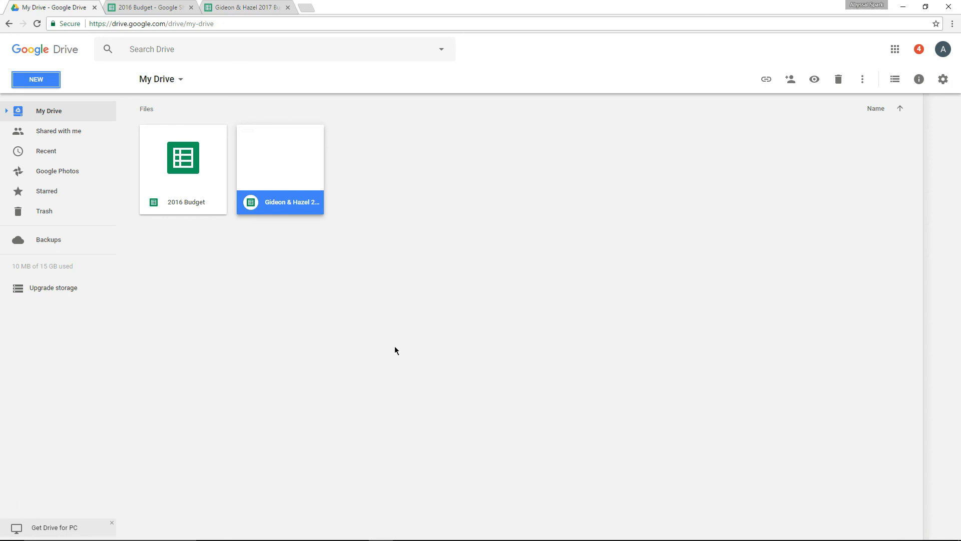
left_click(252, 8)
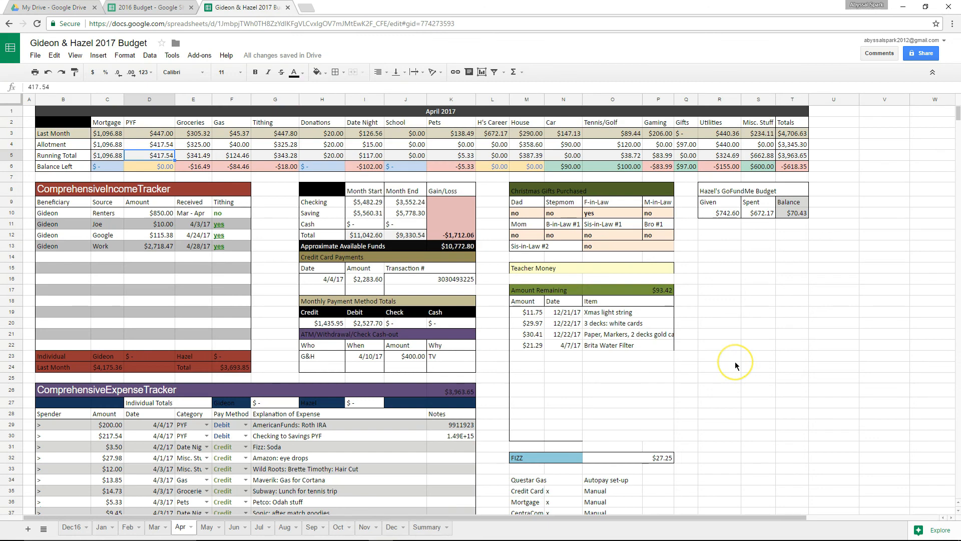